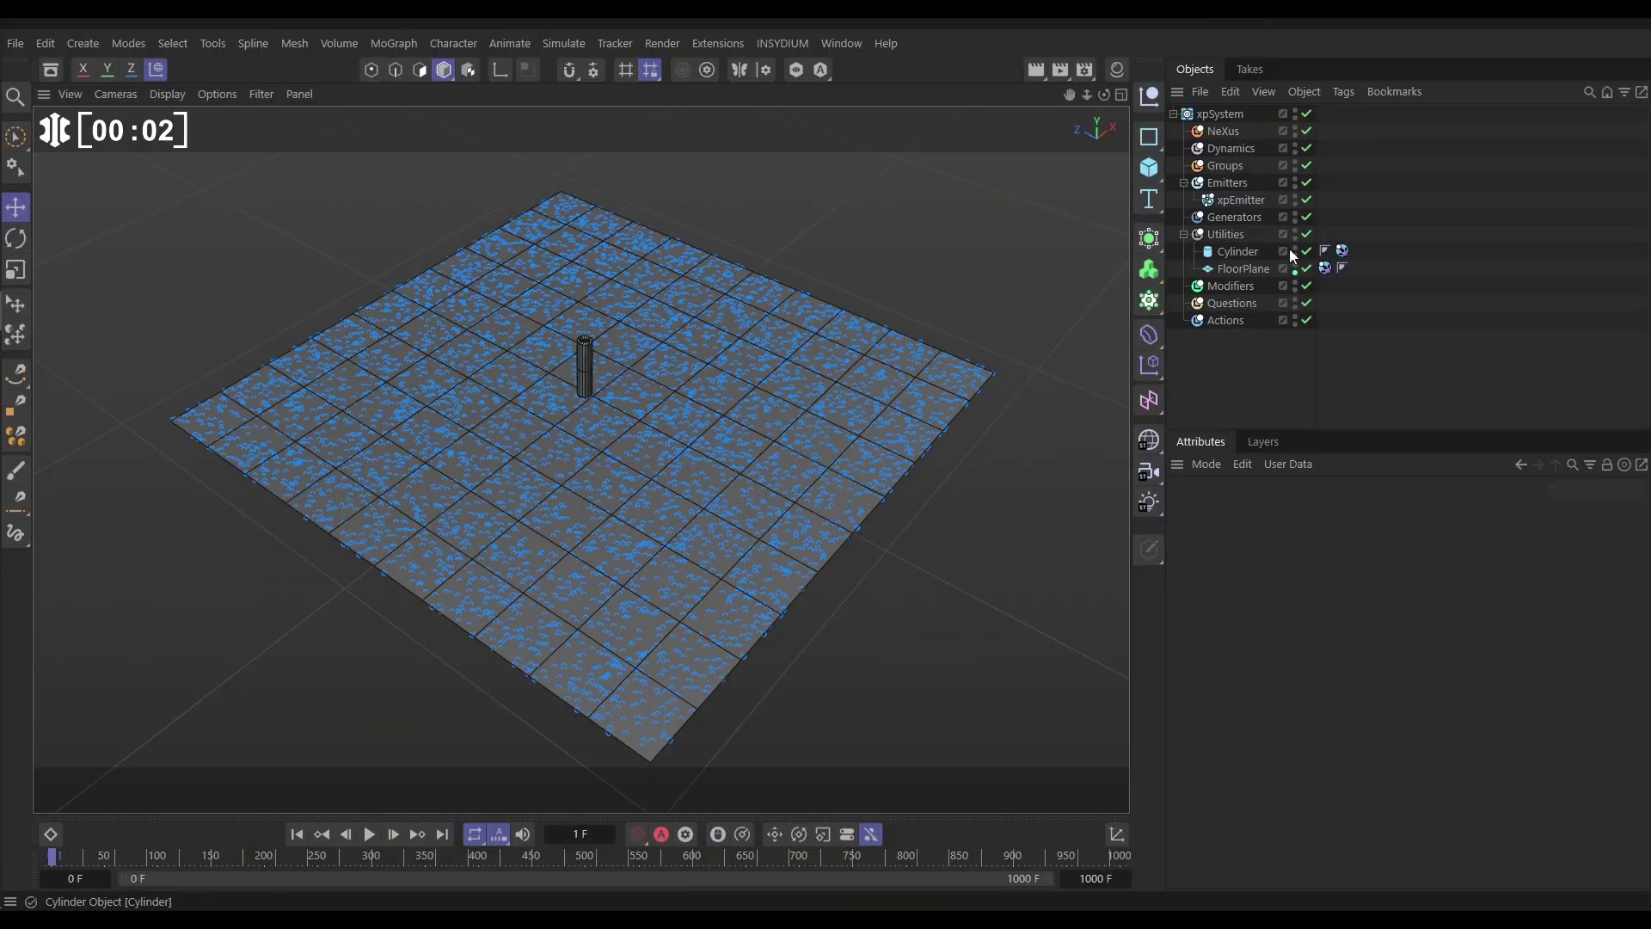
Step: Shift the Cylinder slightly right across the floor, then hide it in the viewport
left_click_drag(592, 359, 695, 361)
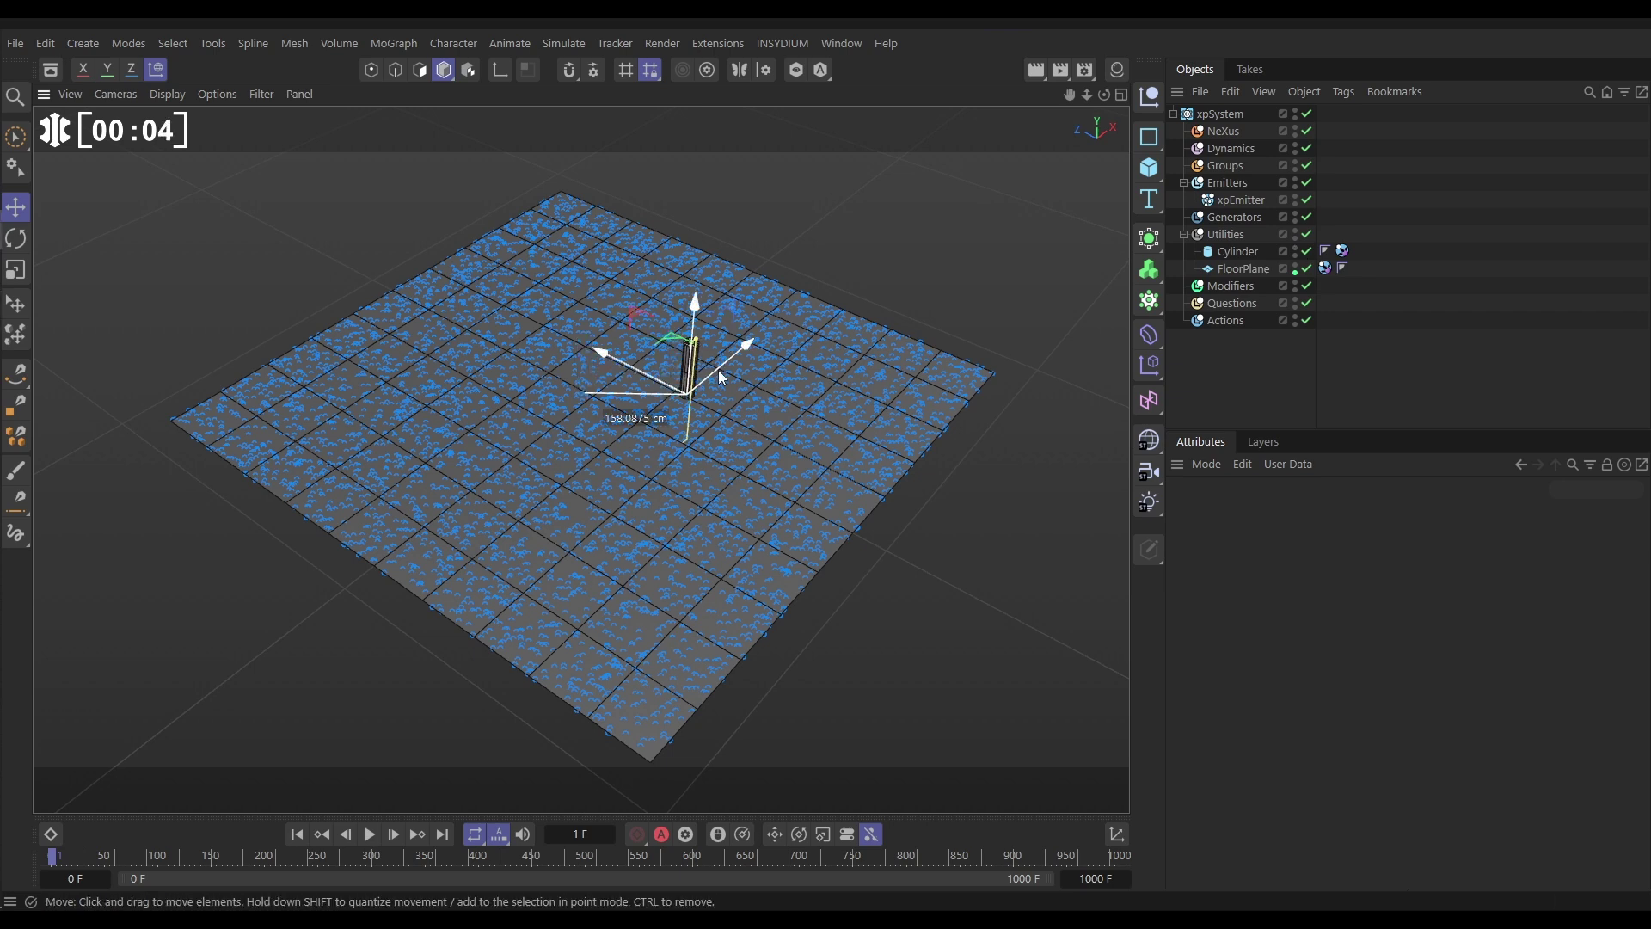
left_click(1183, 332)
left_click(1295, 248)
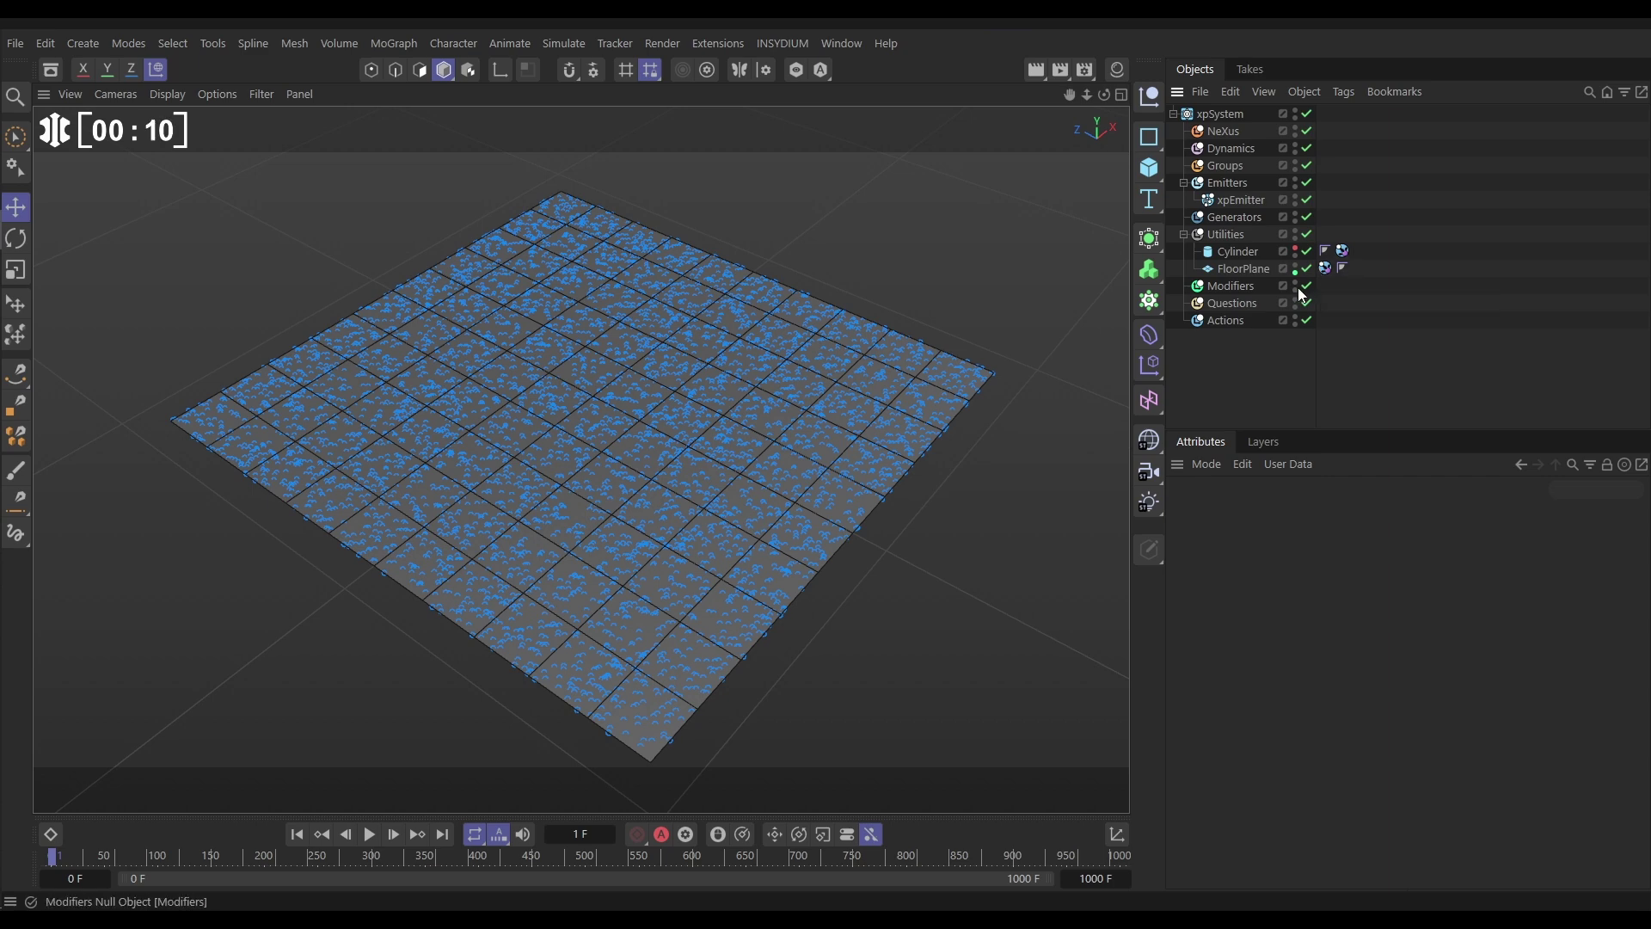
Step: Review xpEmitter's settings: 6000 particles shot from FloorPlane, 3 cm radius, zero speed
left_click(1236, 199)
left_click(1330, 512)
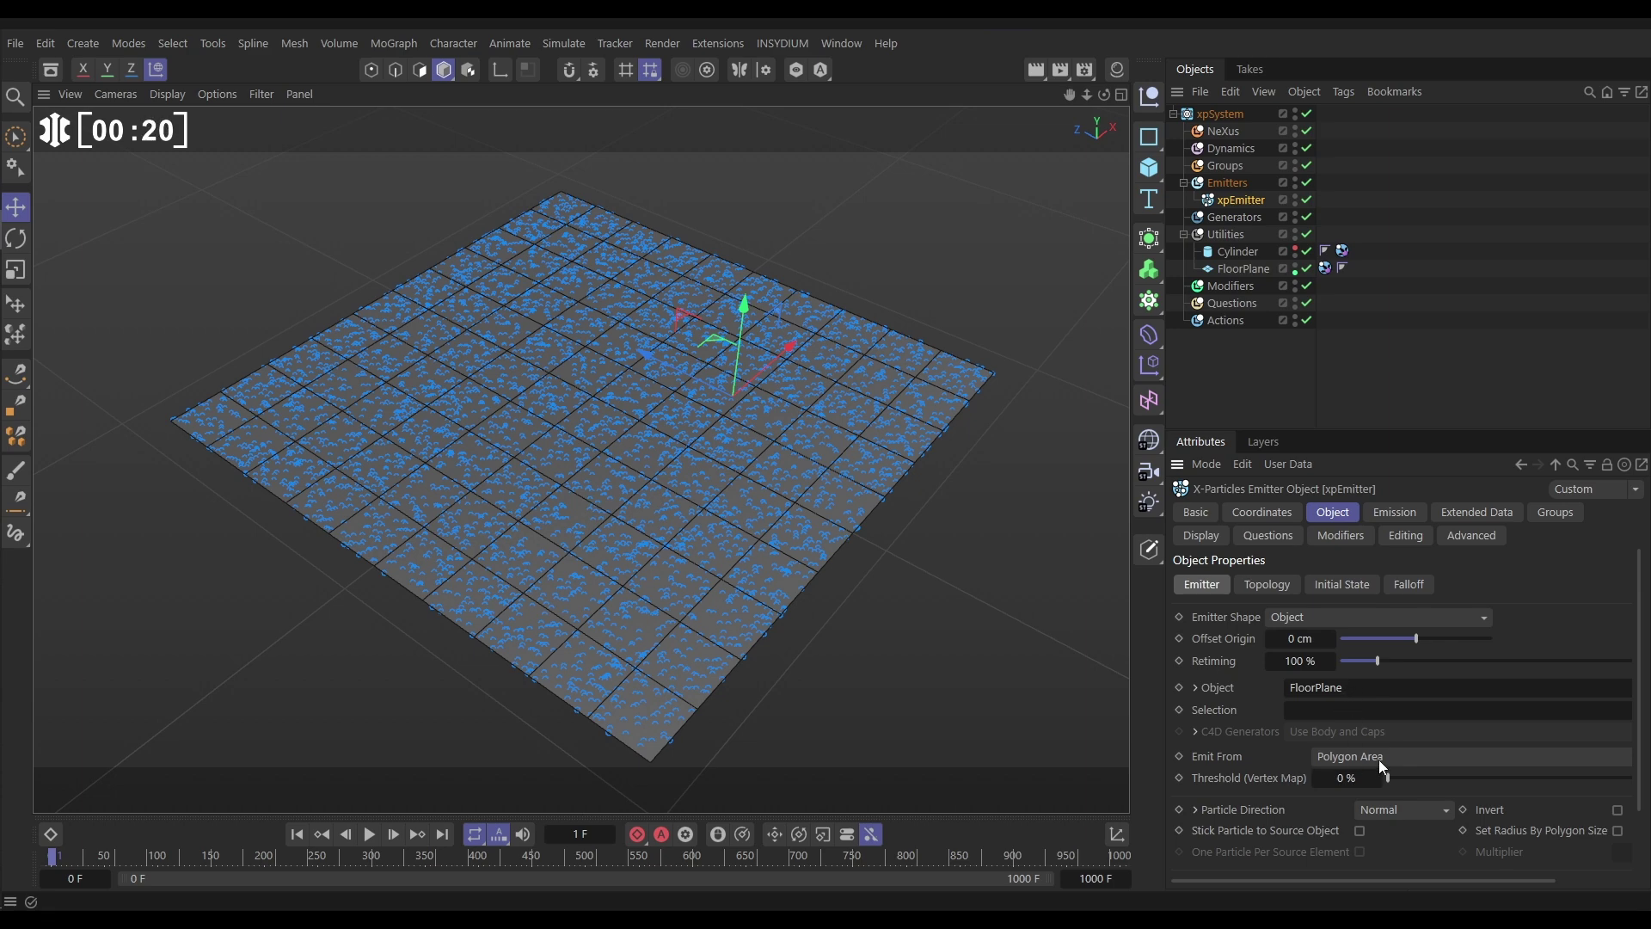
left_click(1393, 514)
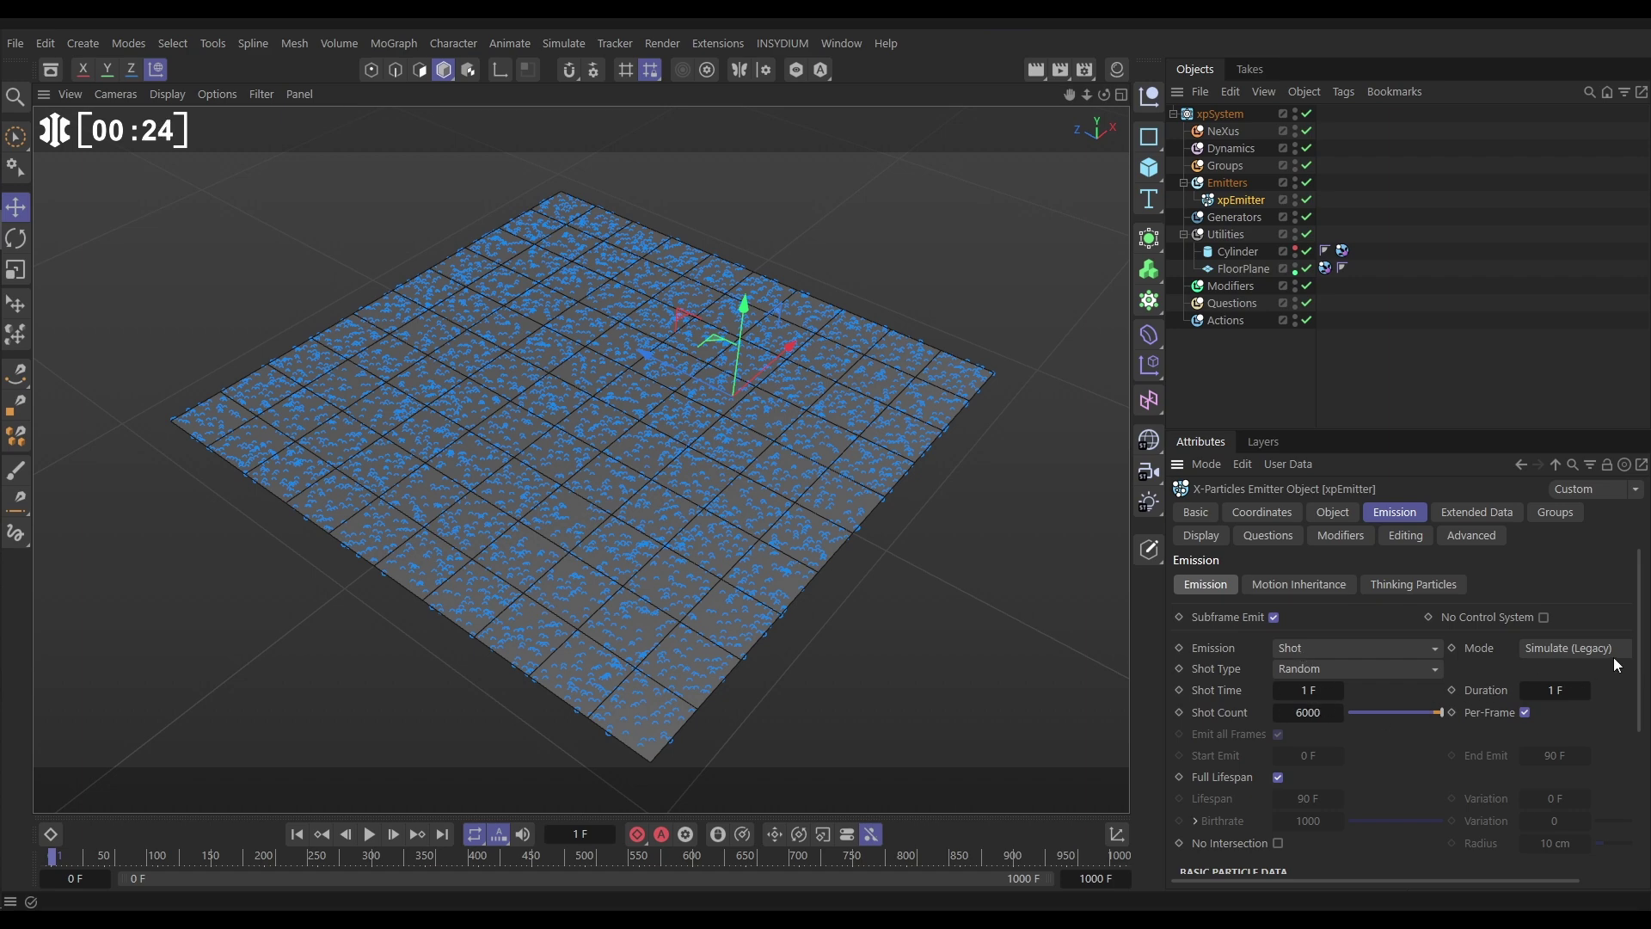
left_click_drag(1642, 660, 1639, 783)
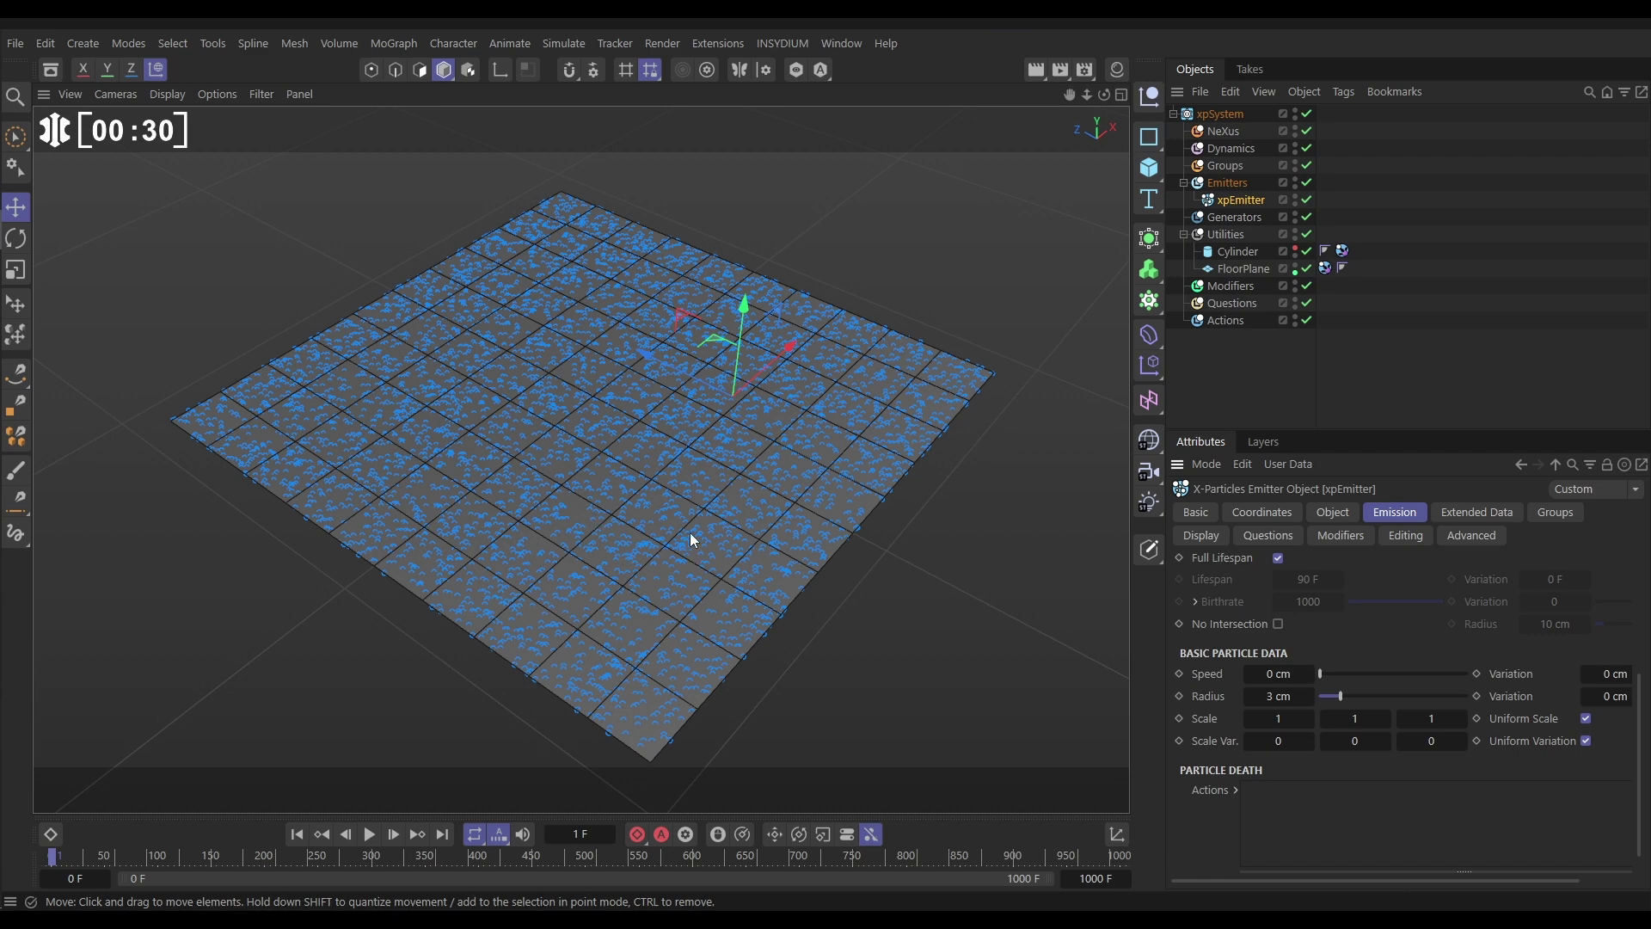
Step: Add an nxConstraints object under NeXus with a Connection Birth constraint layer
left_click(1208, 132)
left_click(1636, 609)
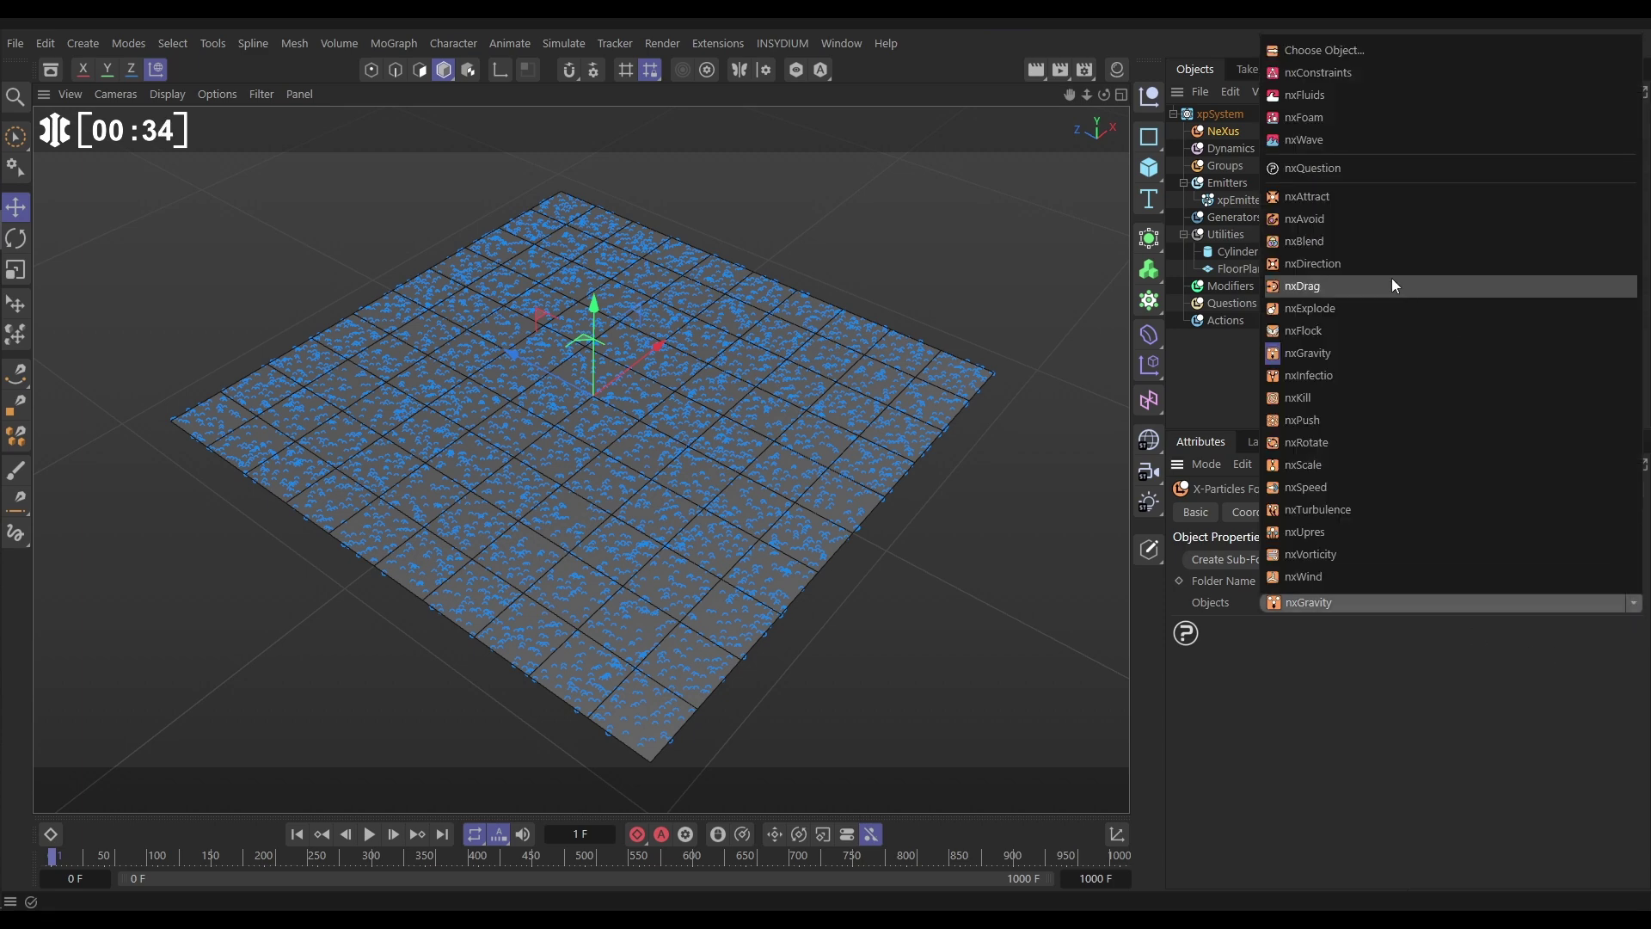
left_click(1290, 68)
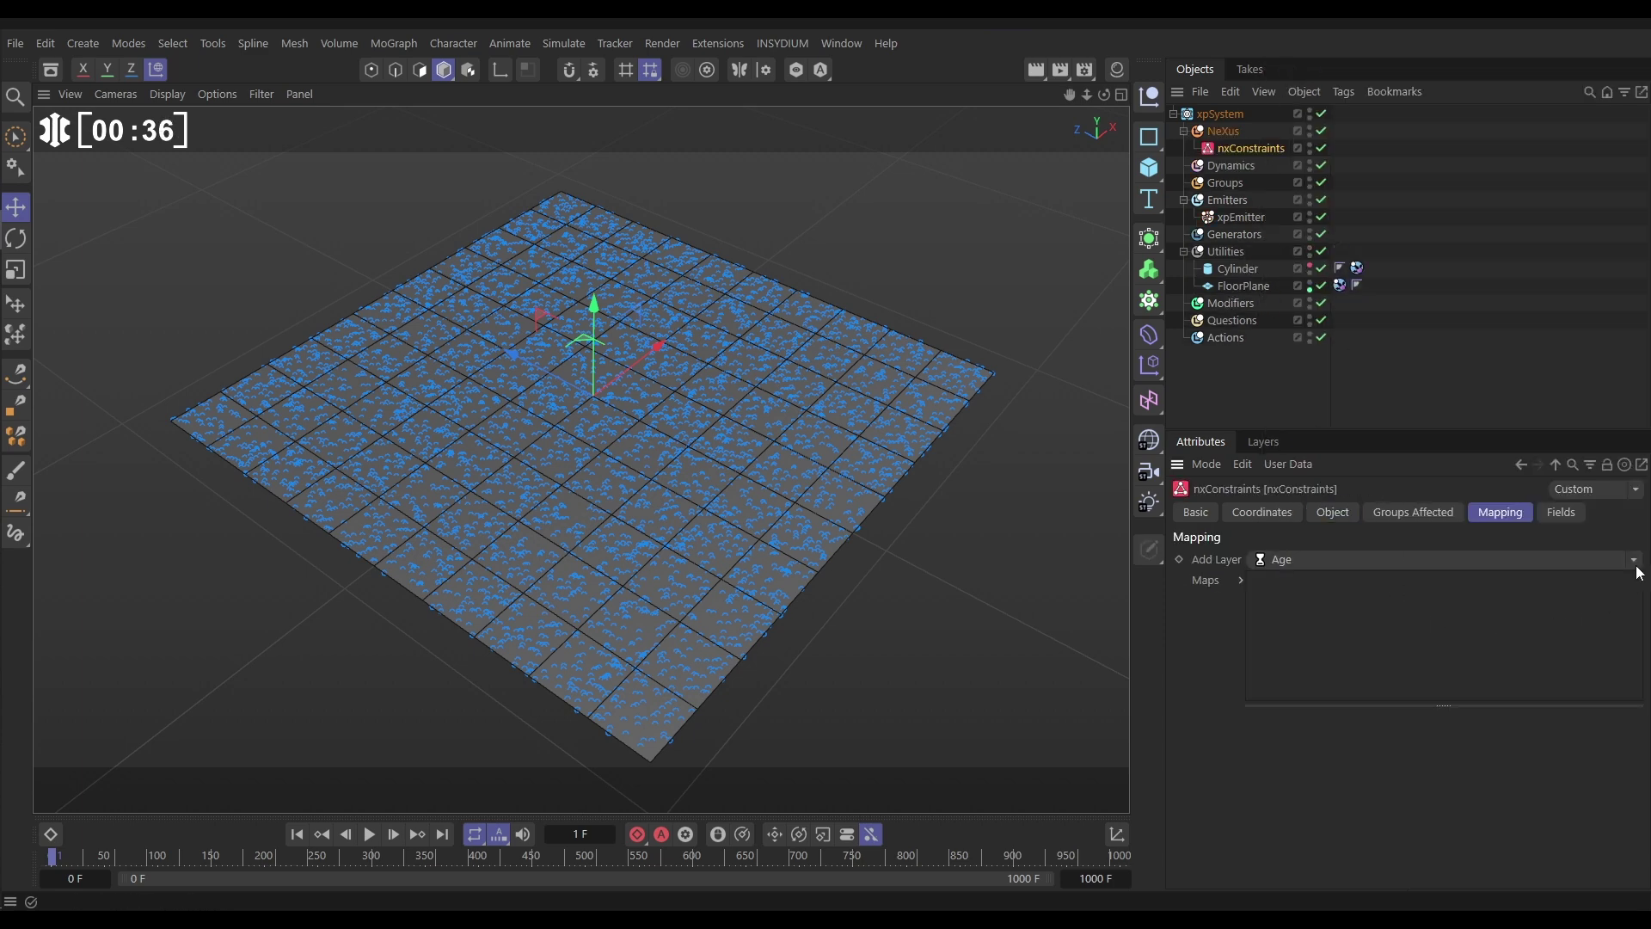
left_click(1335, 514)
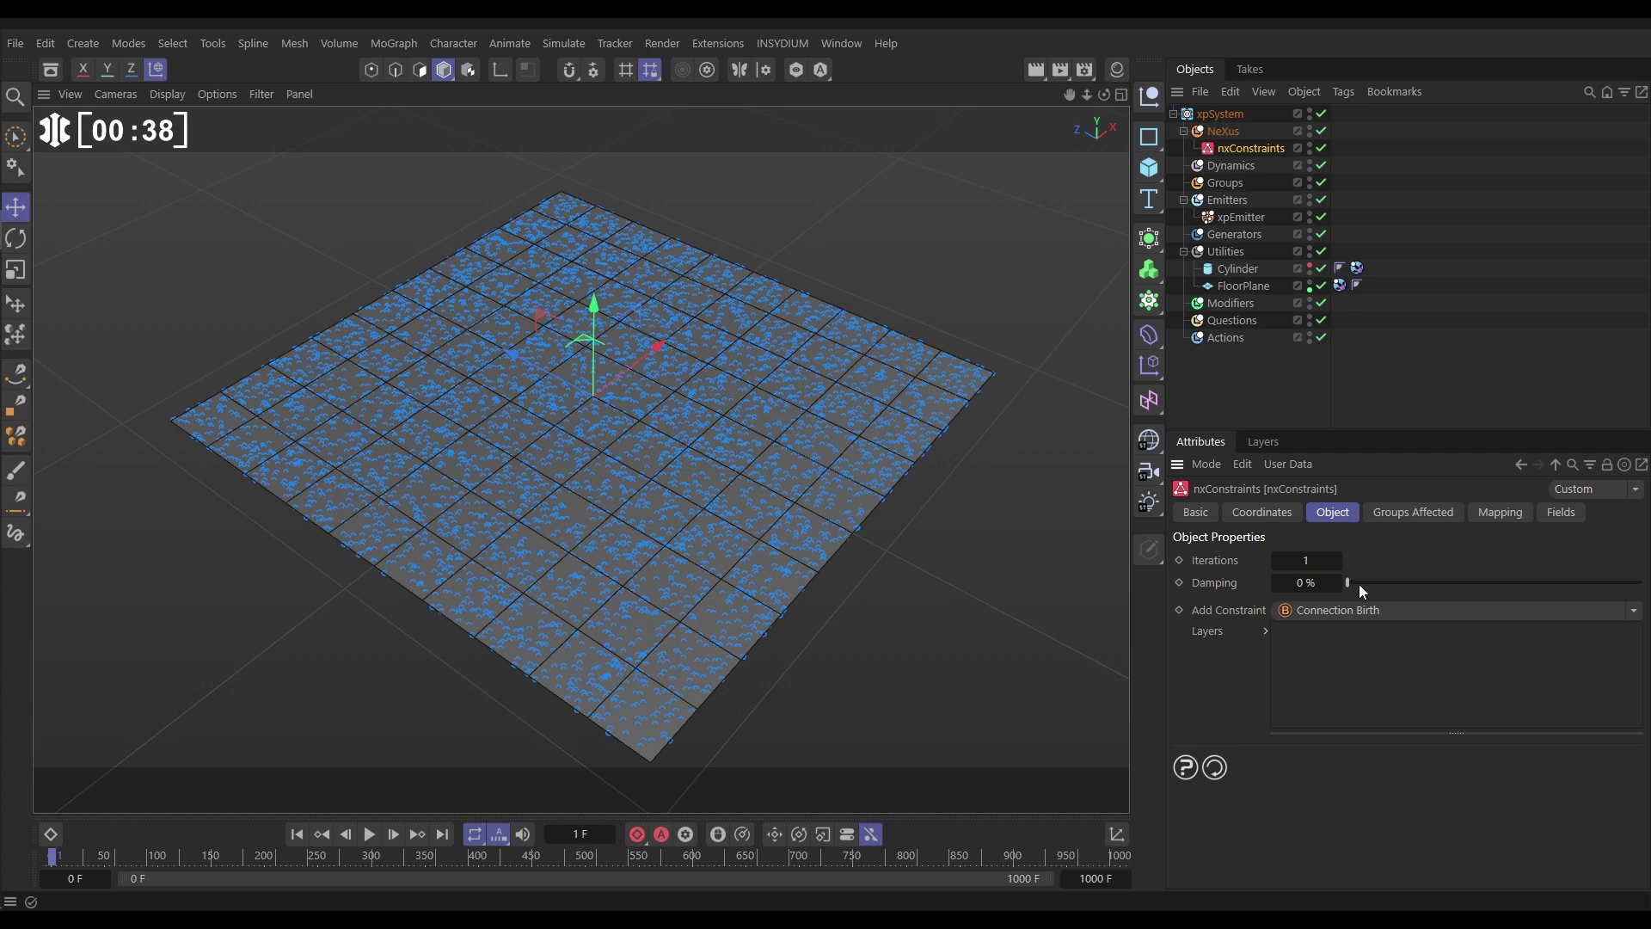
left_click(1395, 612)
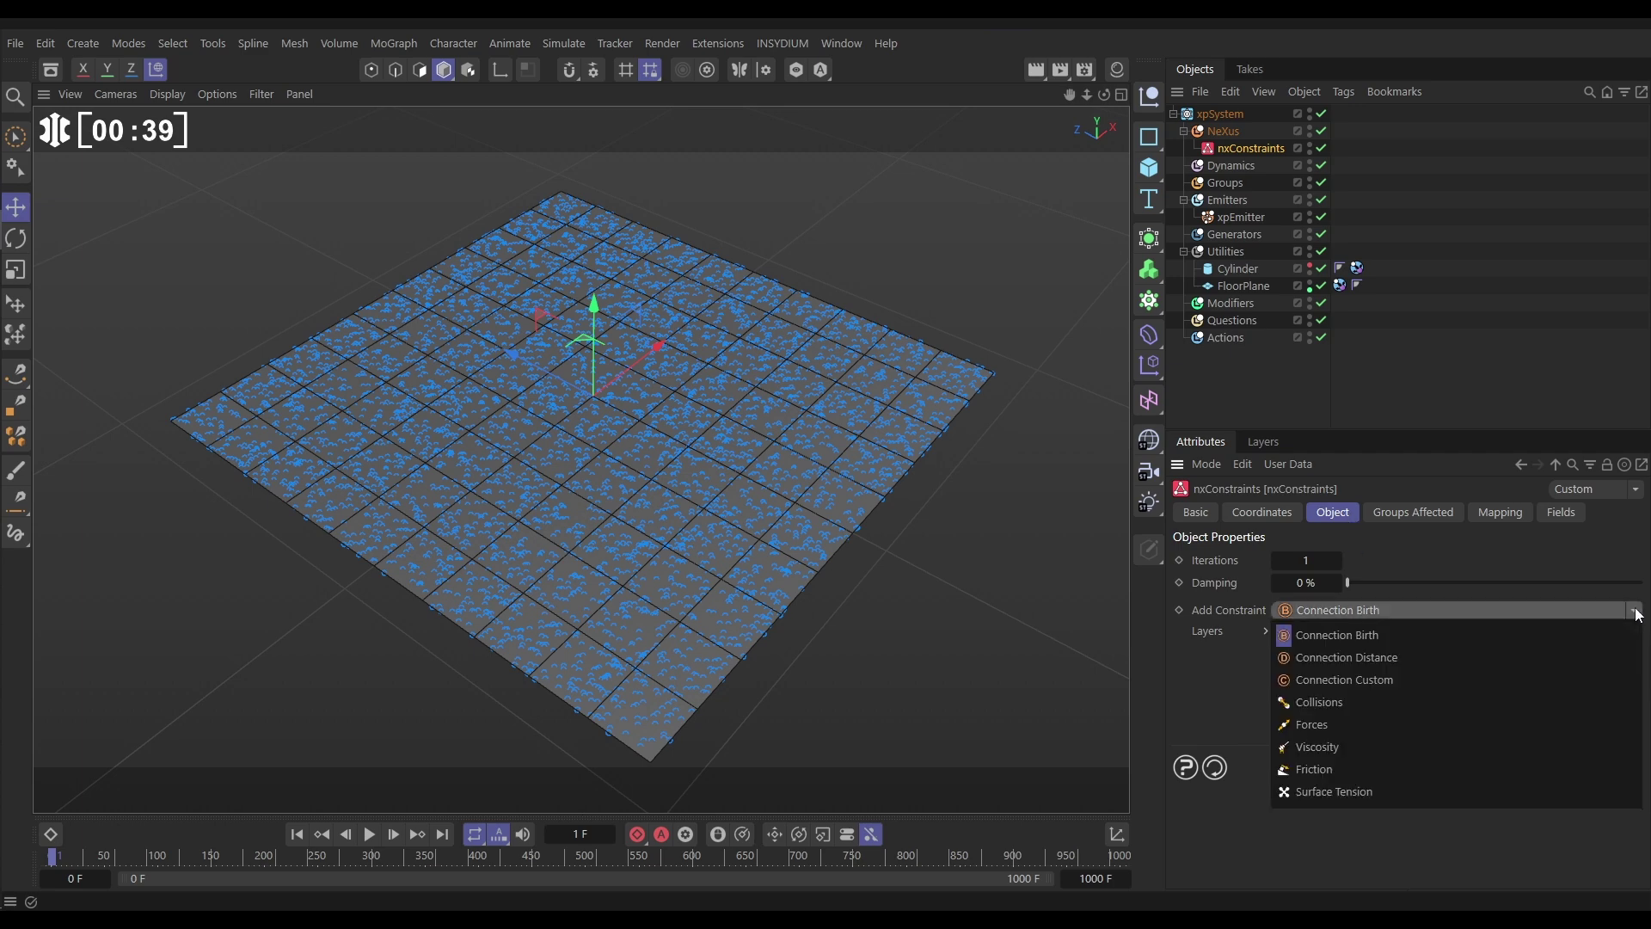
left_click(1338, 635)
Step: Set Connection Birth to limit 3, radius 65 cm, stiffness 60 % and break 150 %
scroll(1621, 643, "down", 3)
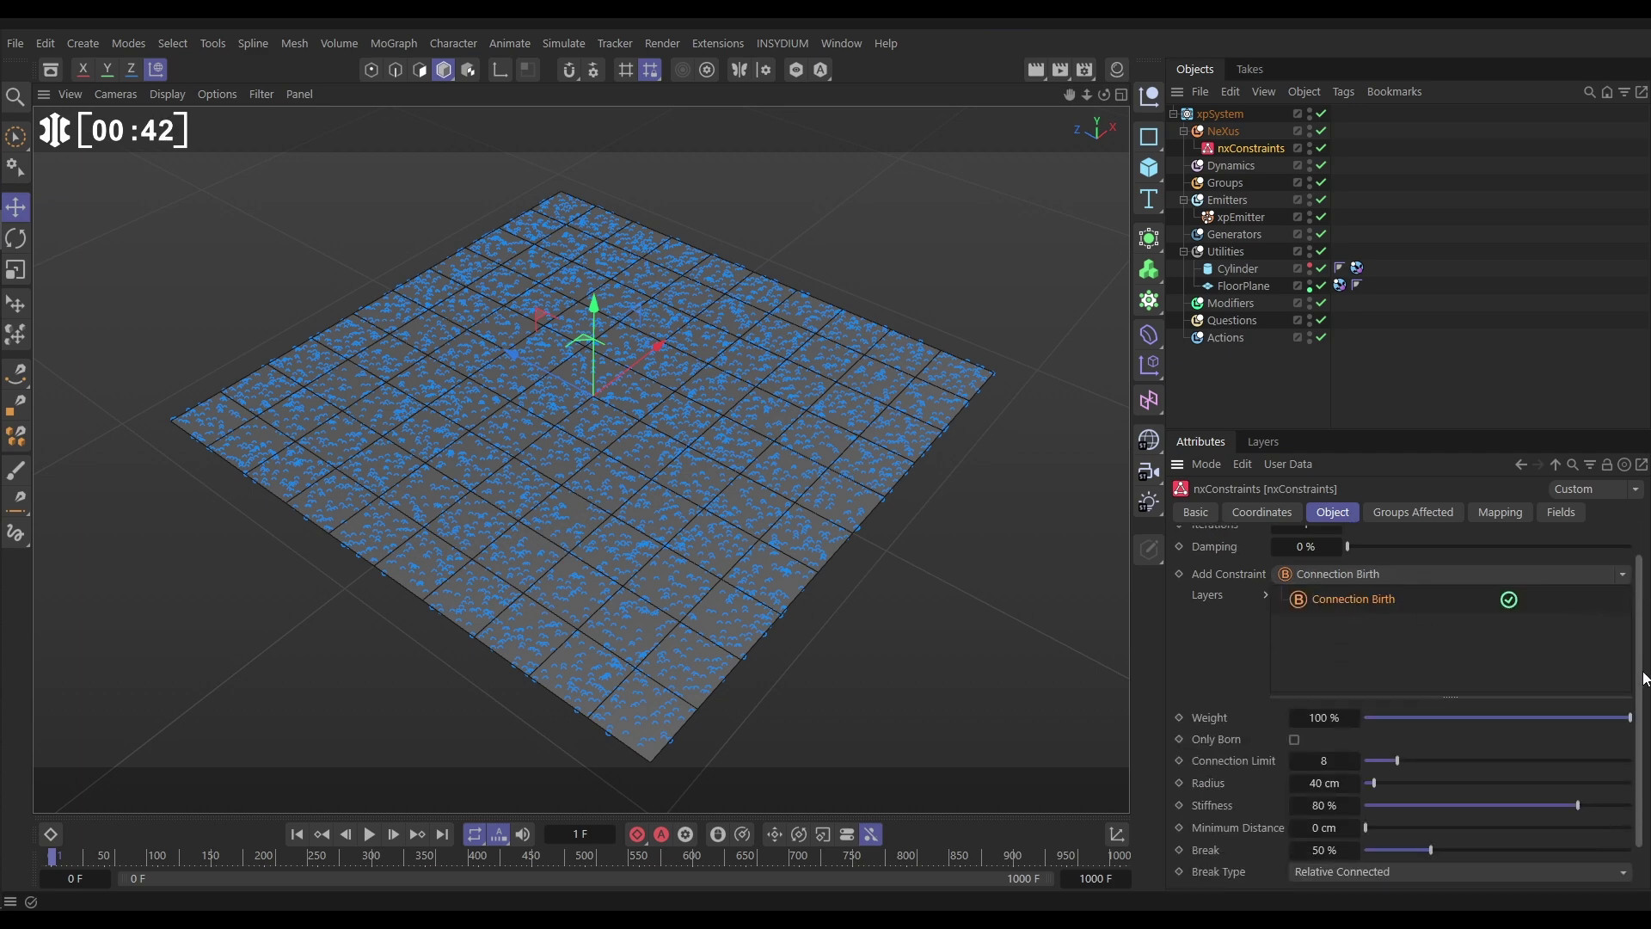
left_click(1325, 713)
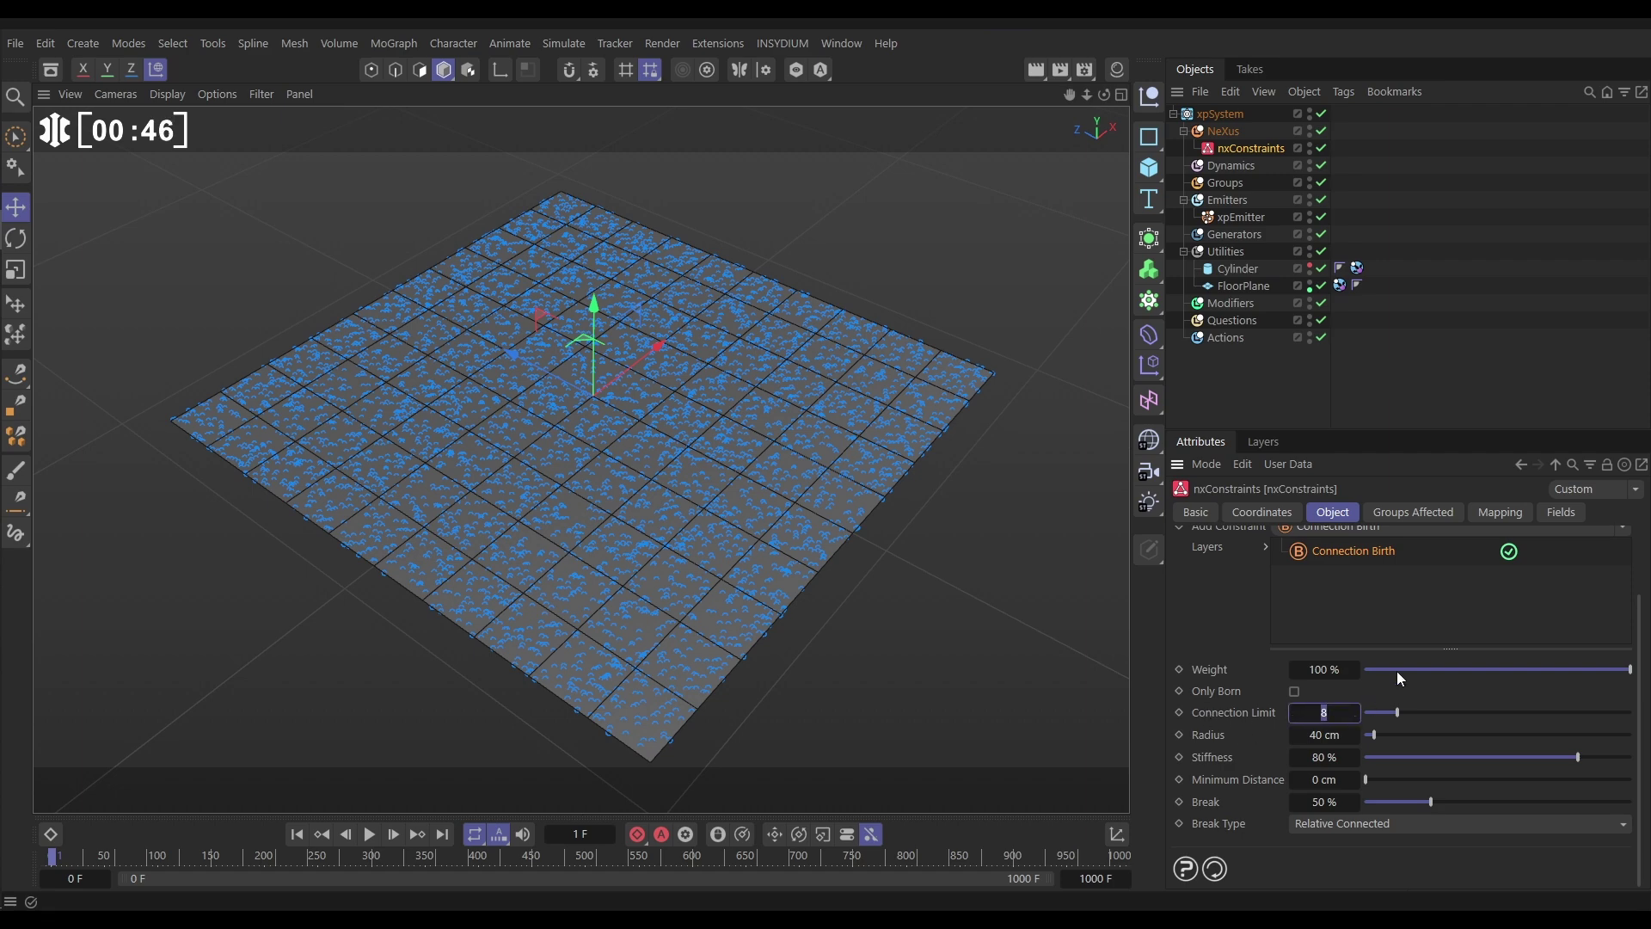
type("3")
left_click(1300, 736)
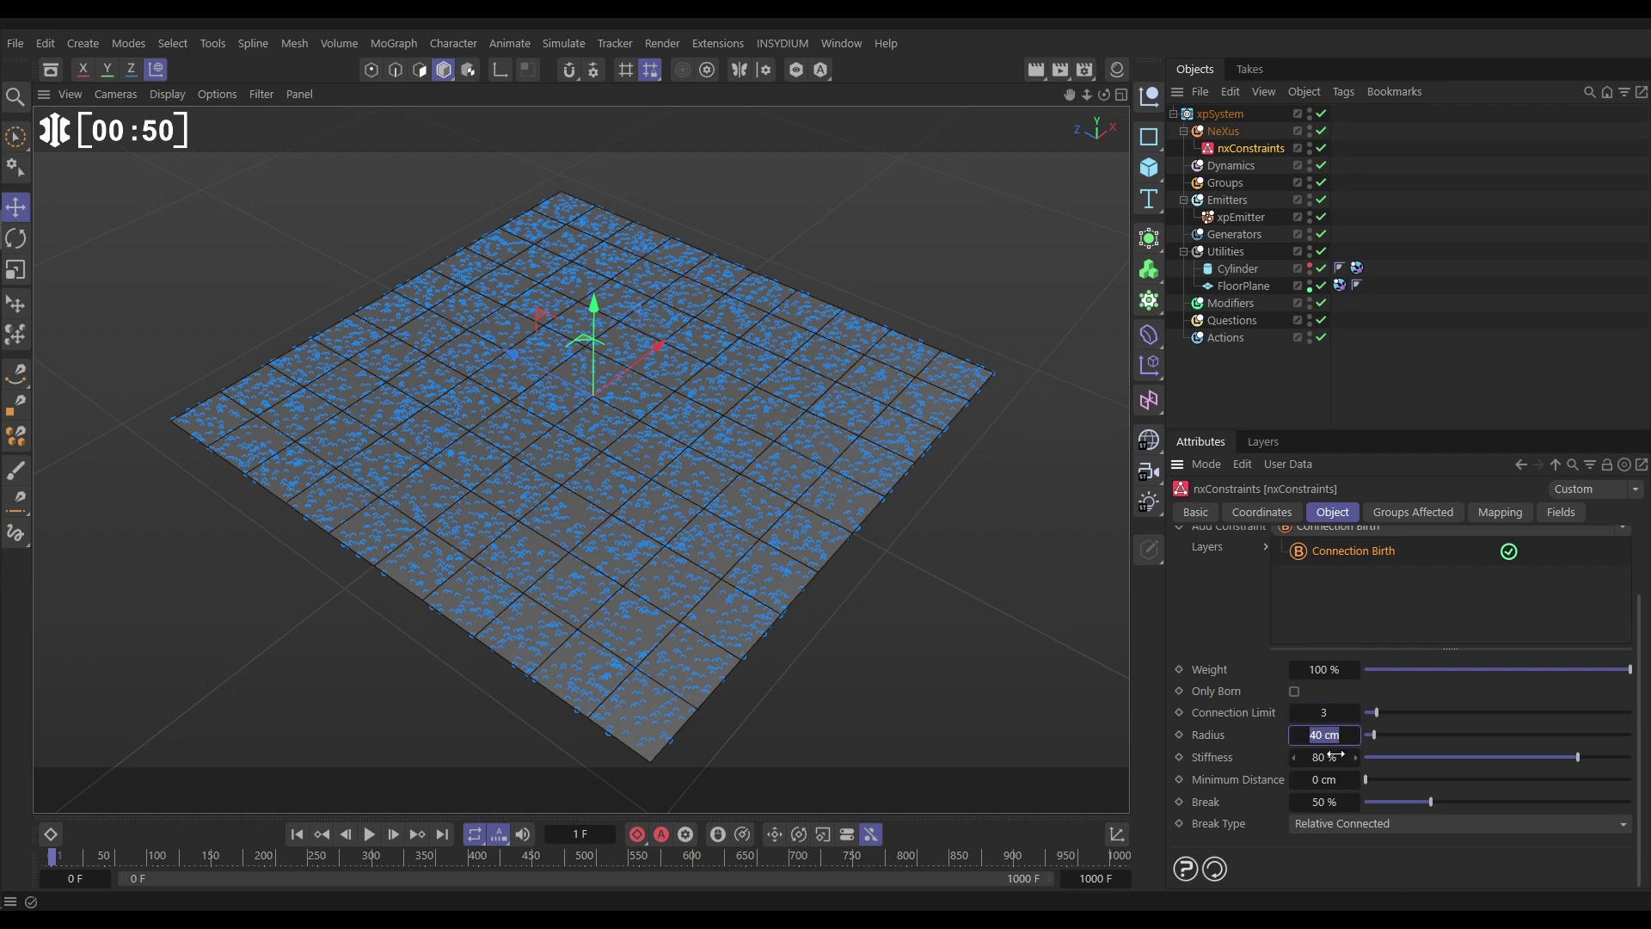
type("65")
key("Return")
left_click(1333, 770)
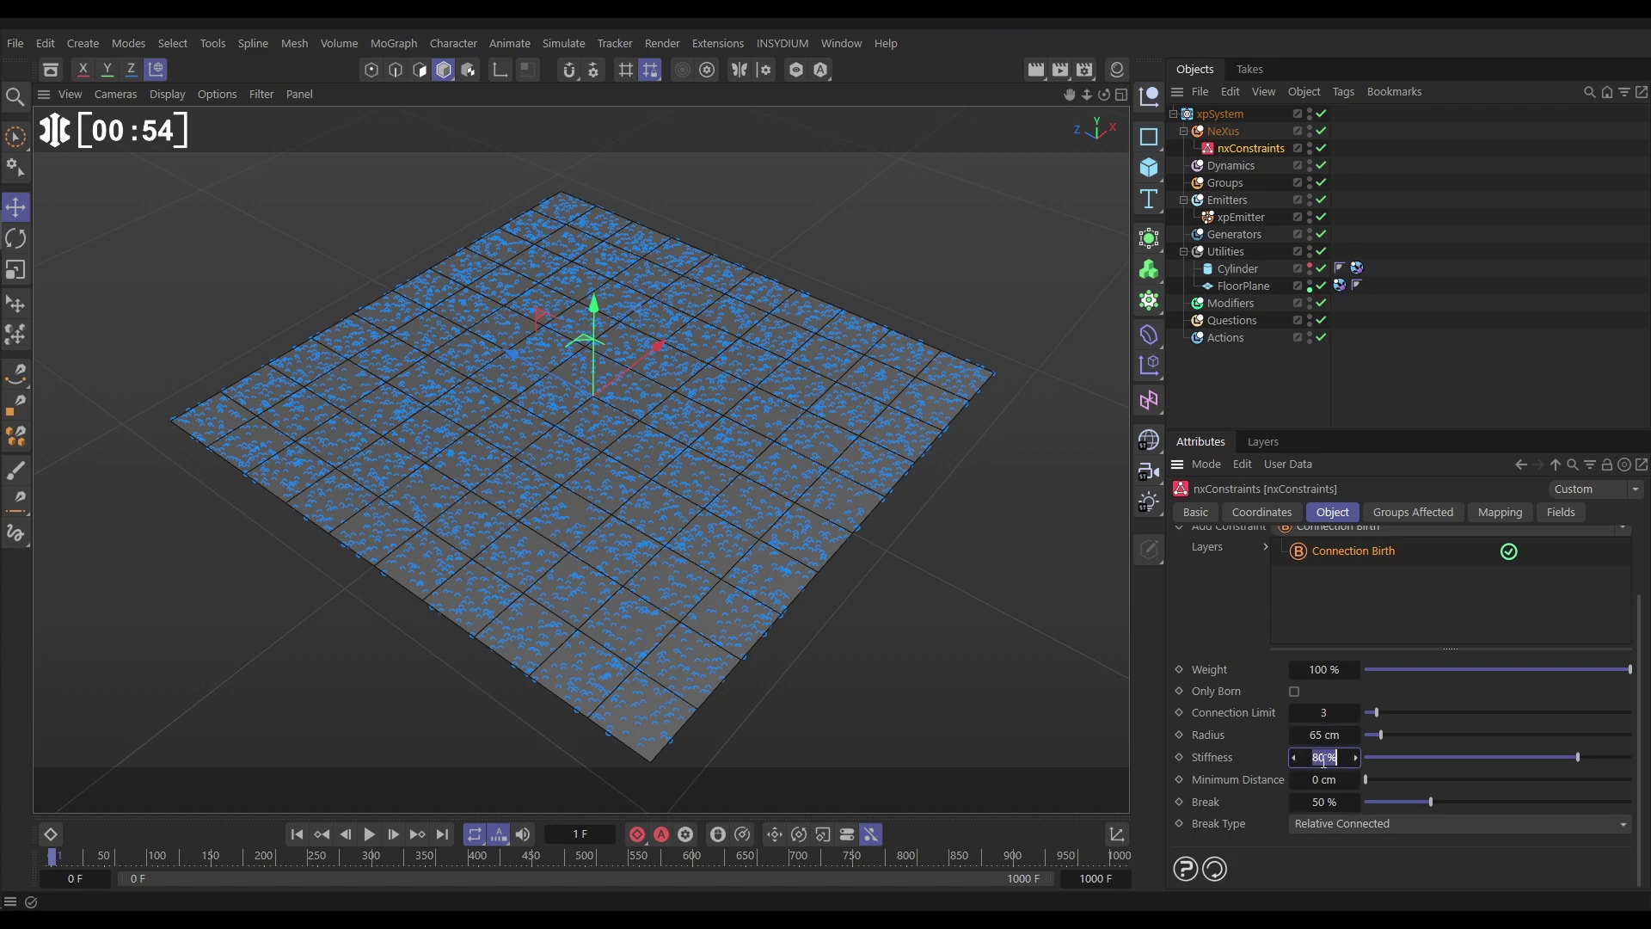
type("60")
key("Return")
left_click(1324, 803)
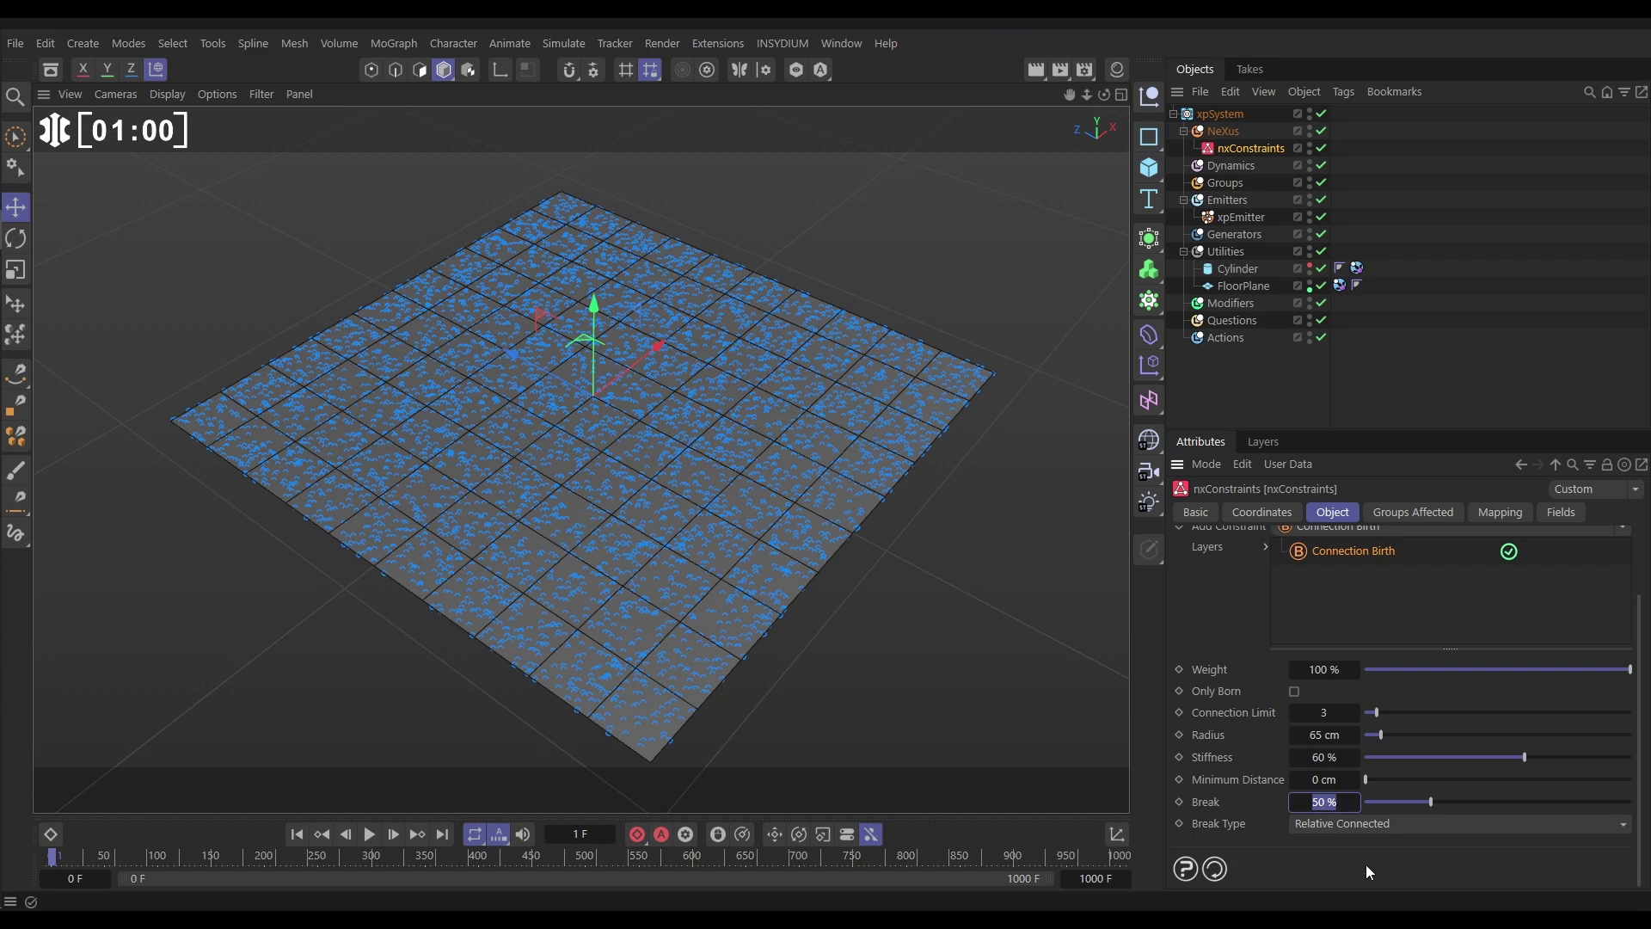
type("150")
key("Return")
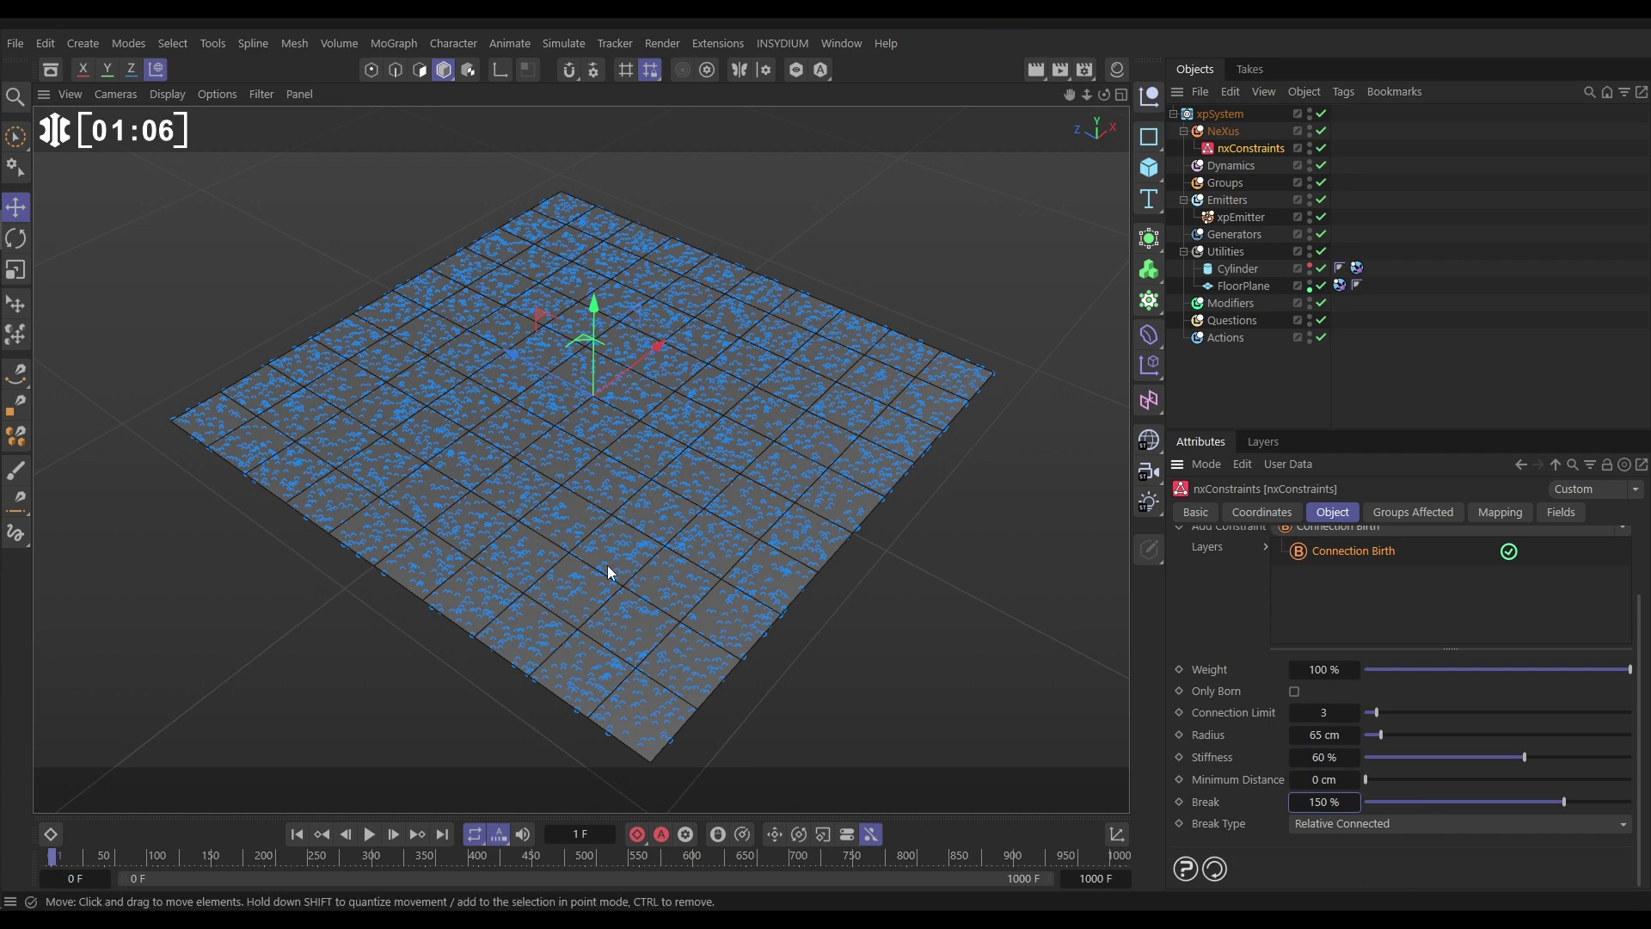
Step: Step the simulation one frame forward and check the xpEmitter's Display settings
left_click(299, 832)
left_click(397, 836)
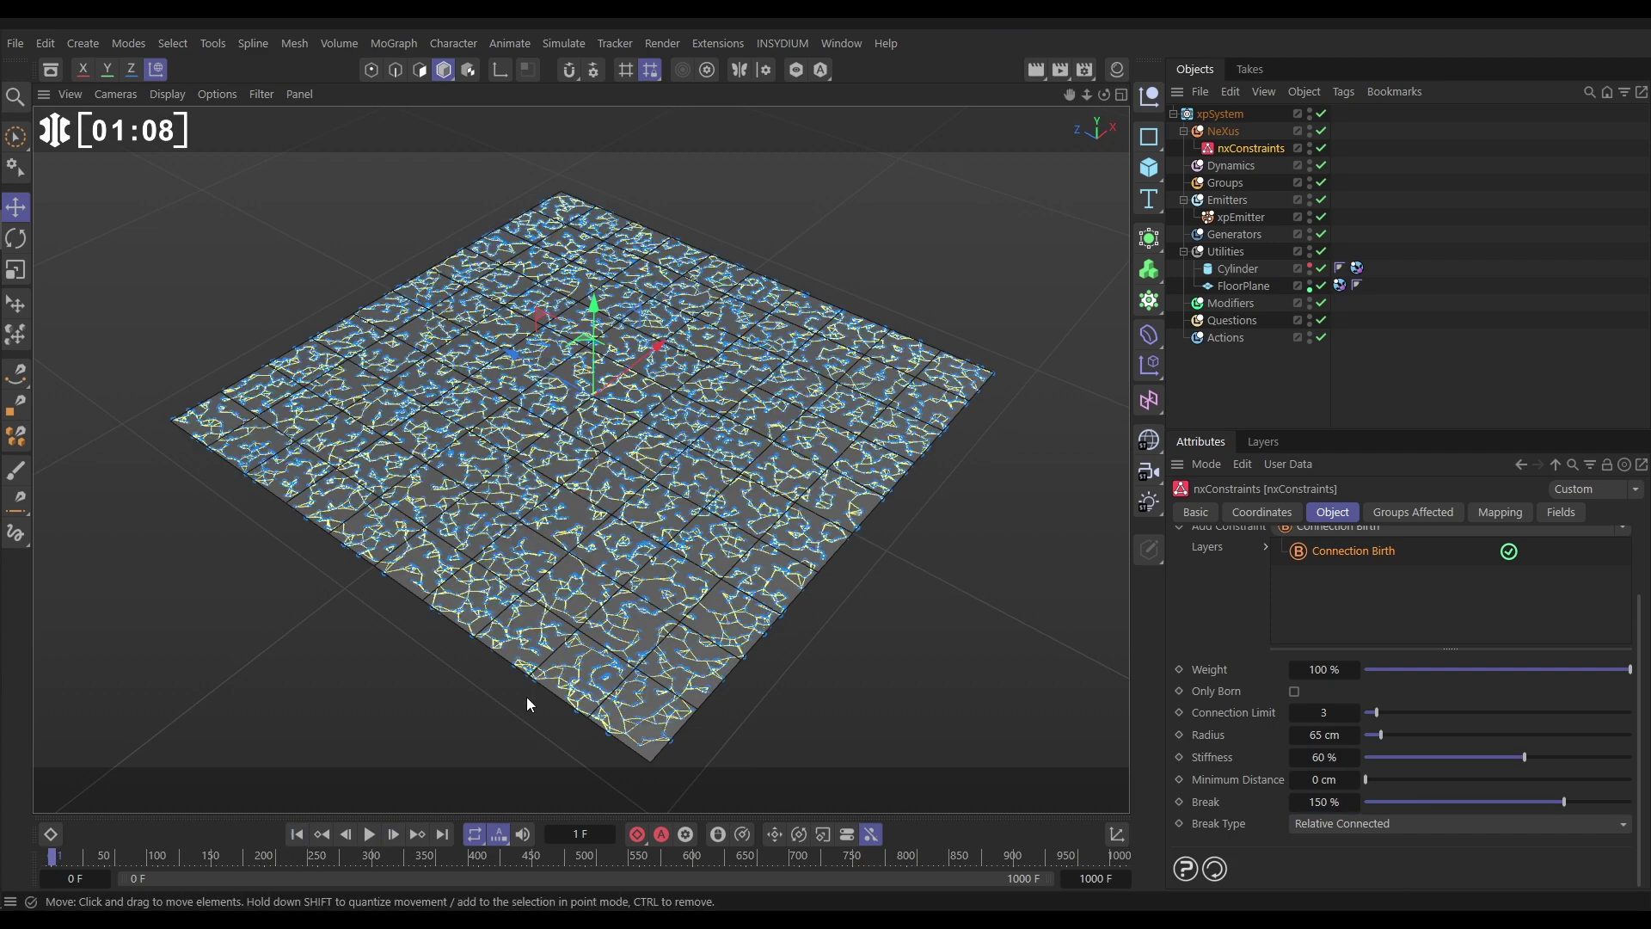
scroll(681, 447, "up", 3)
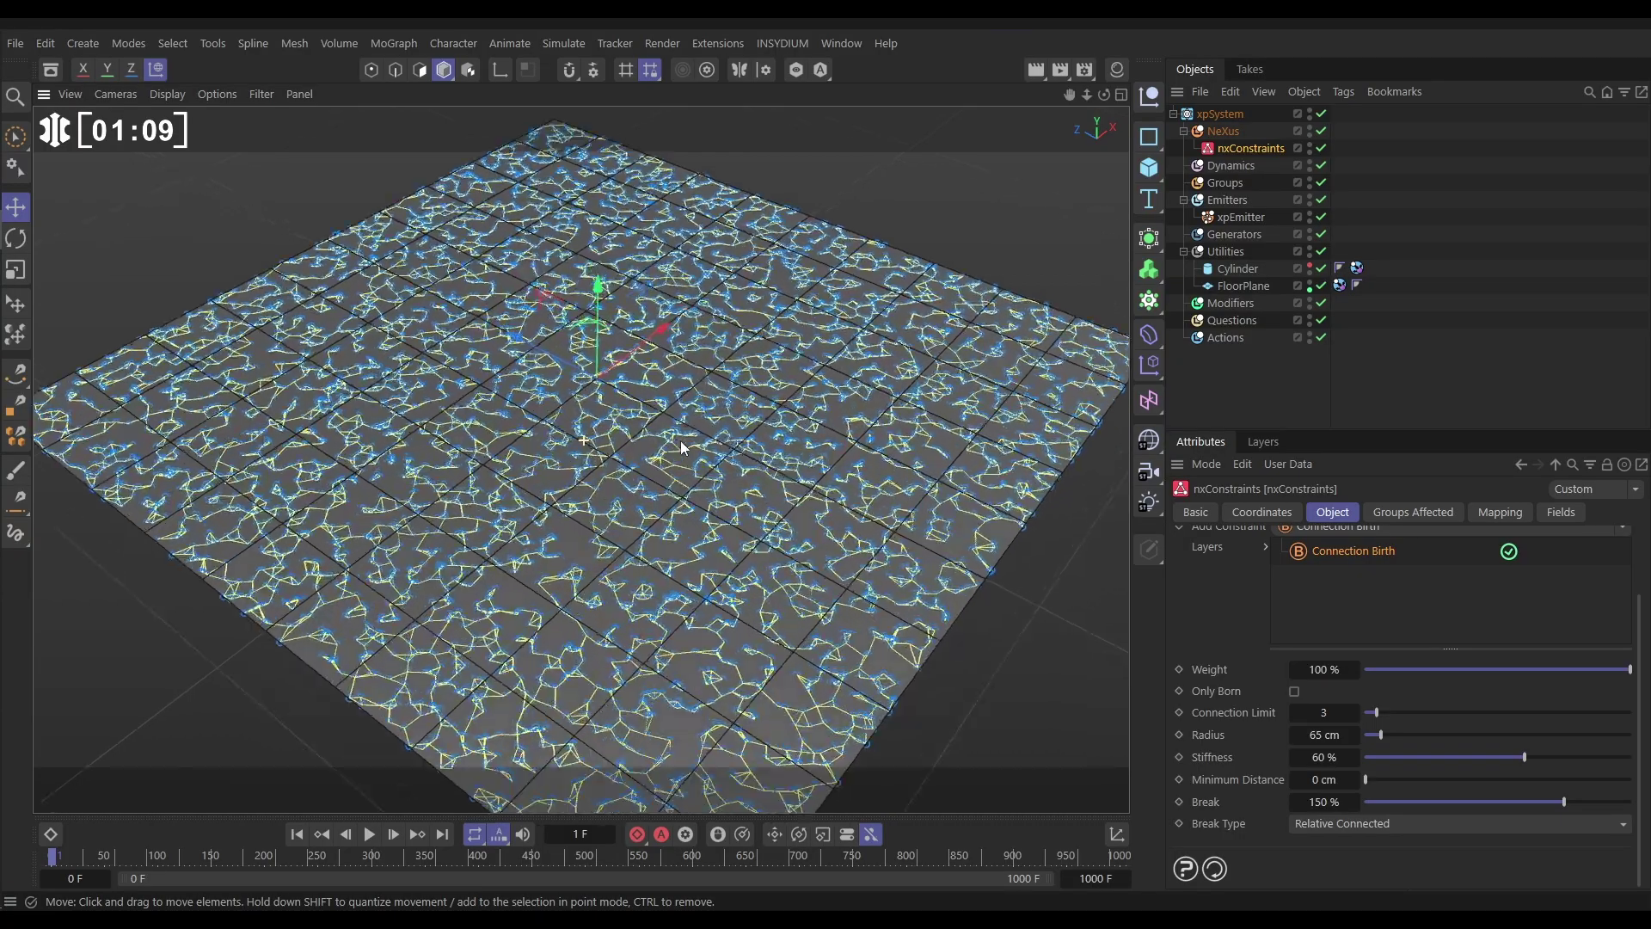
scroll(681, 447, "up", 6)
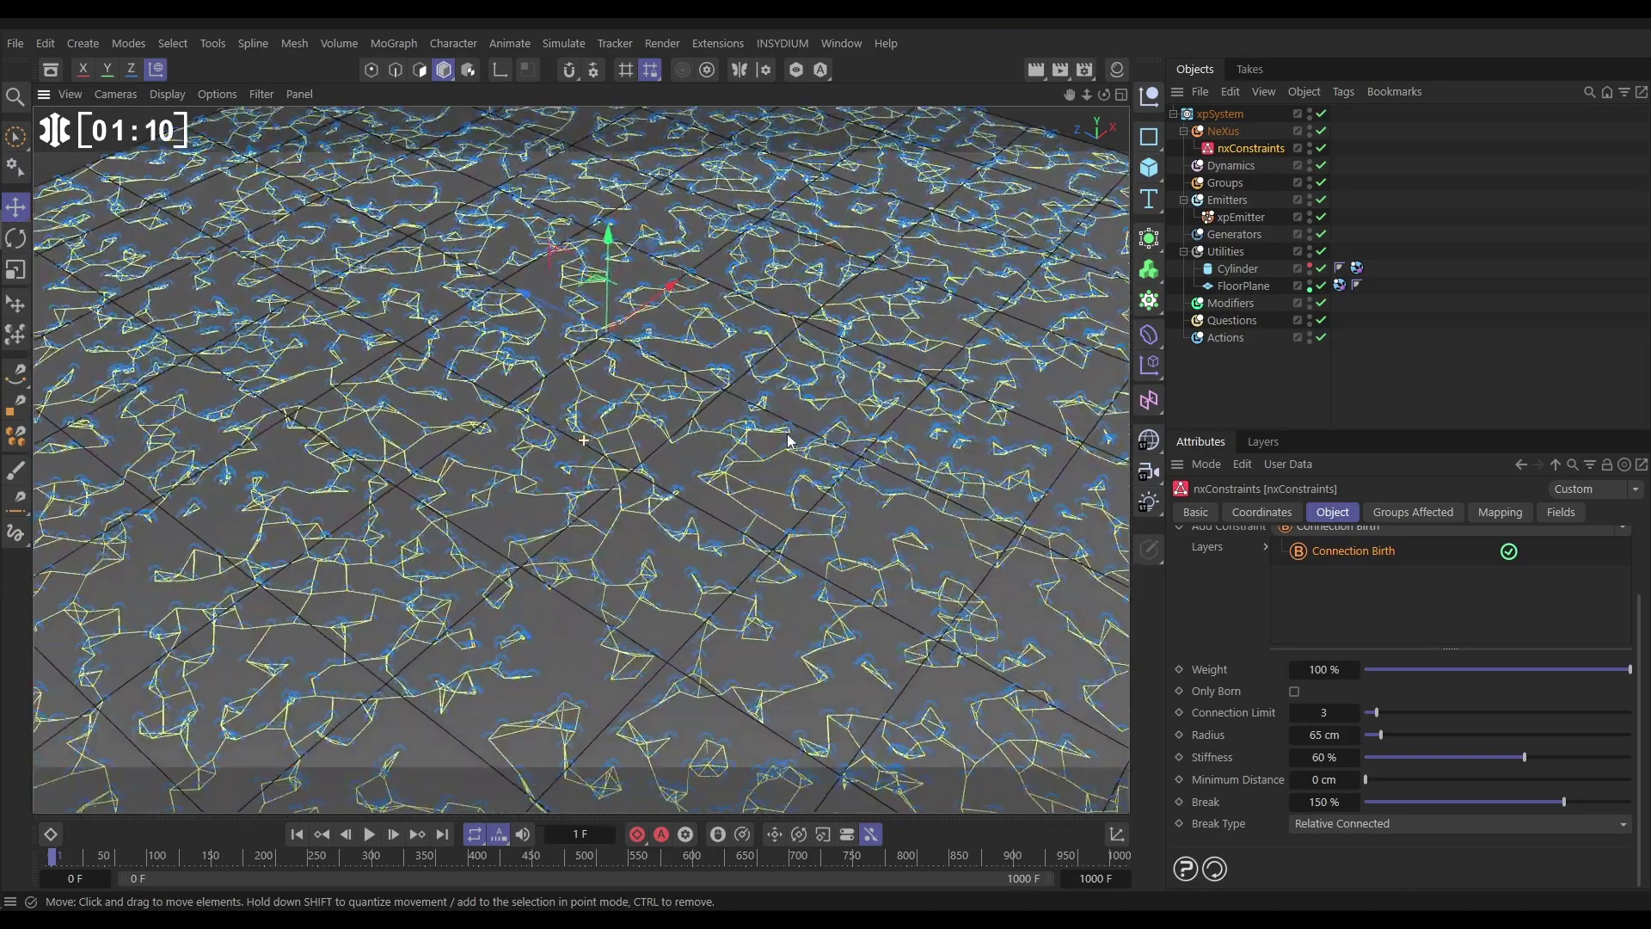
scroll(651, 461, "down", 5)
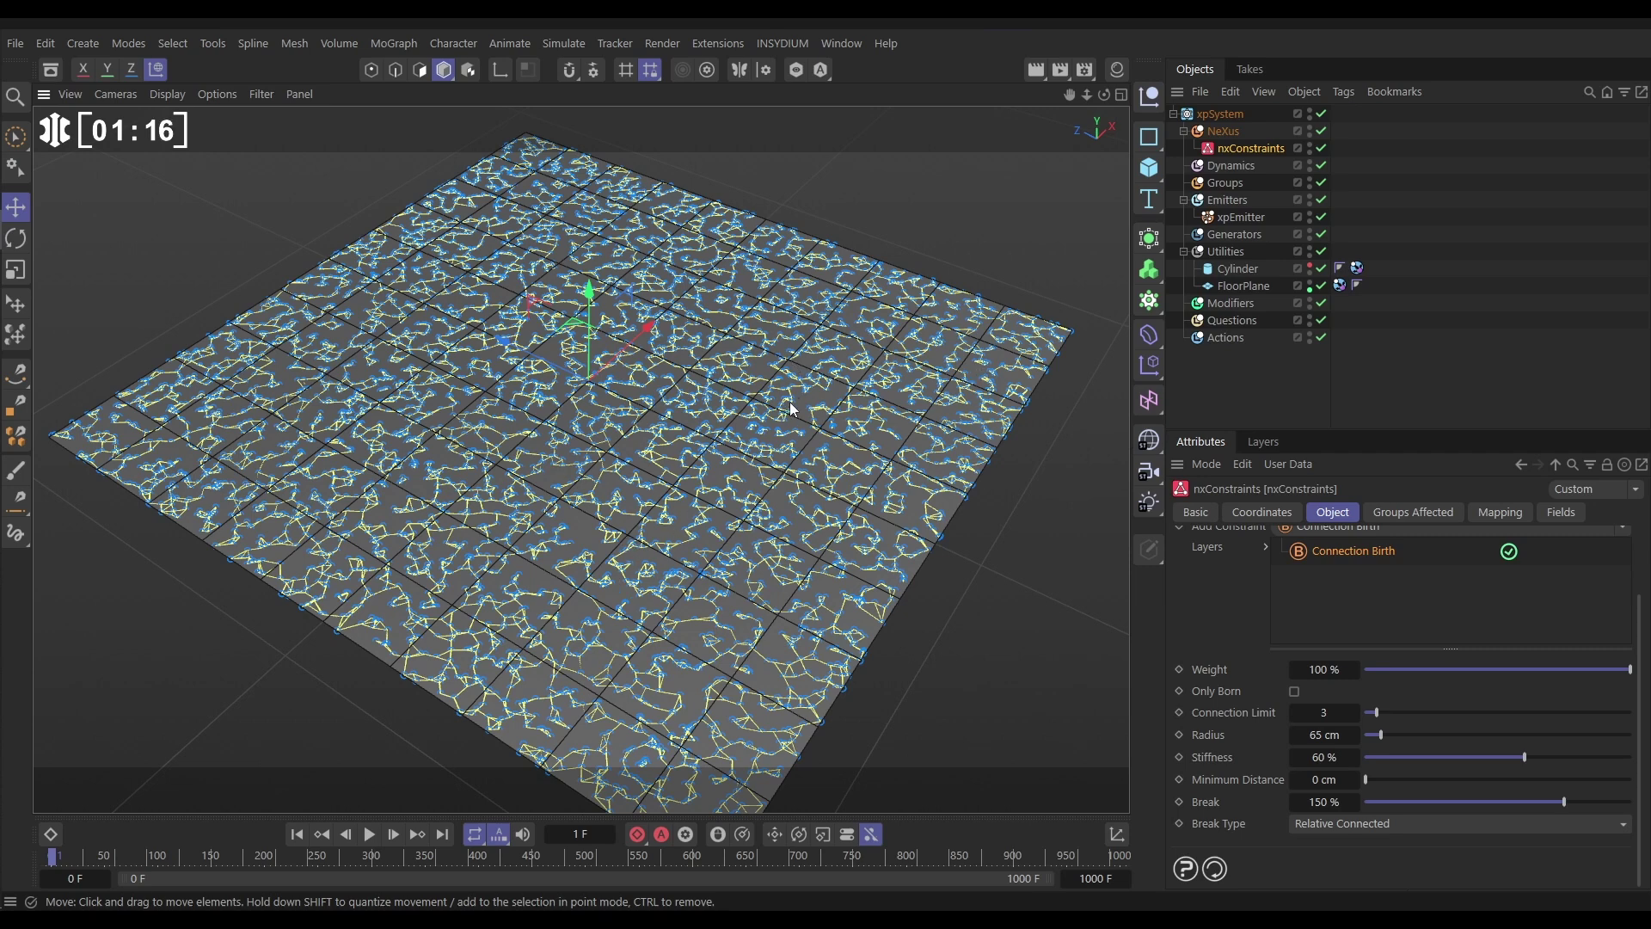
left_click(1251, 221)
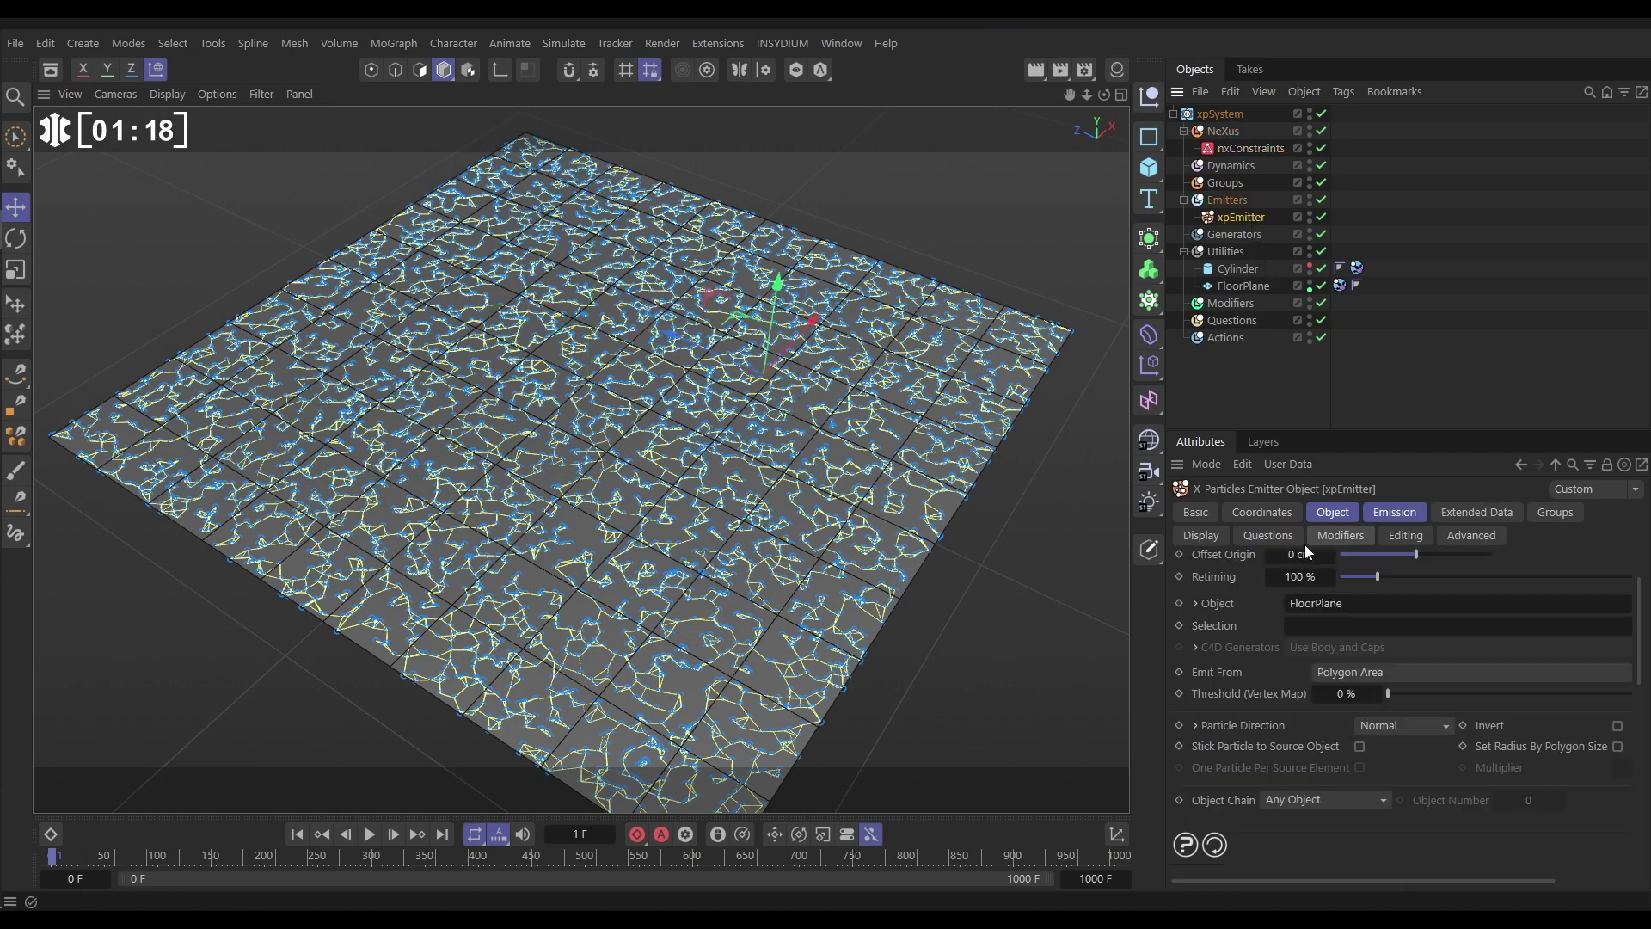
left_click(1219, 536)
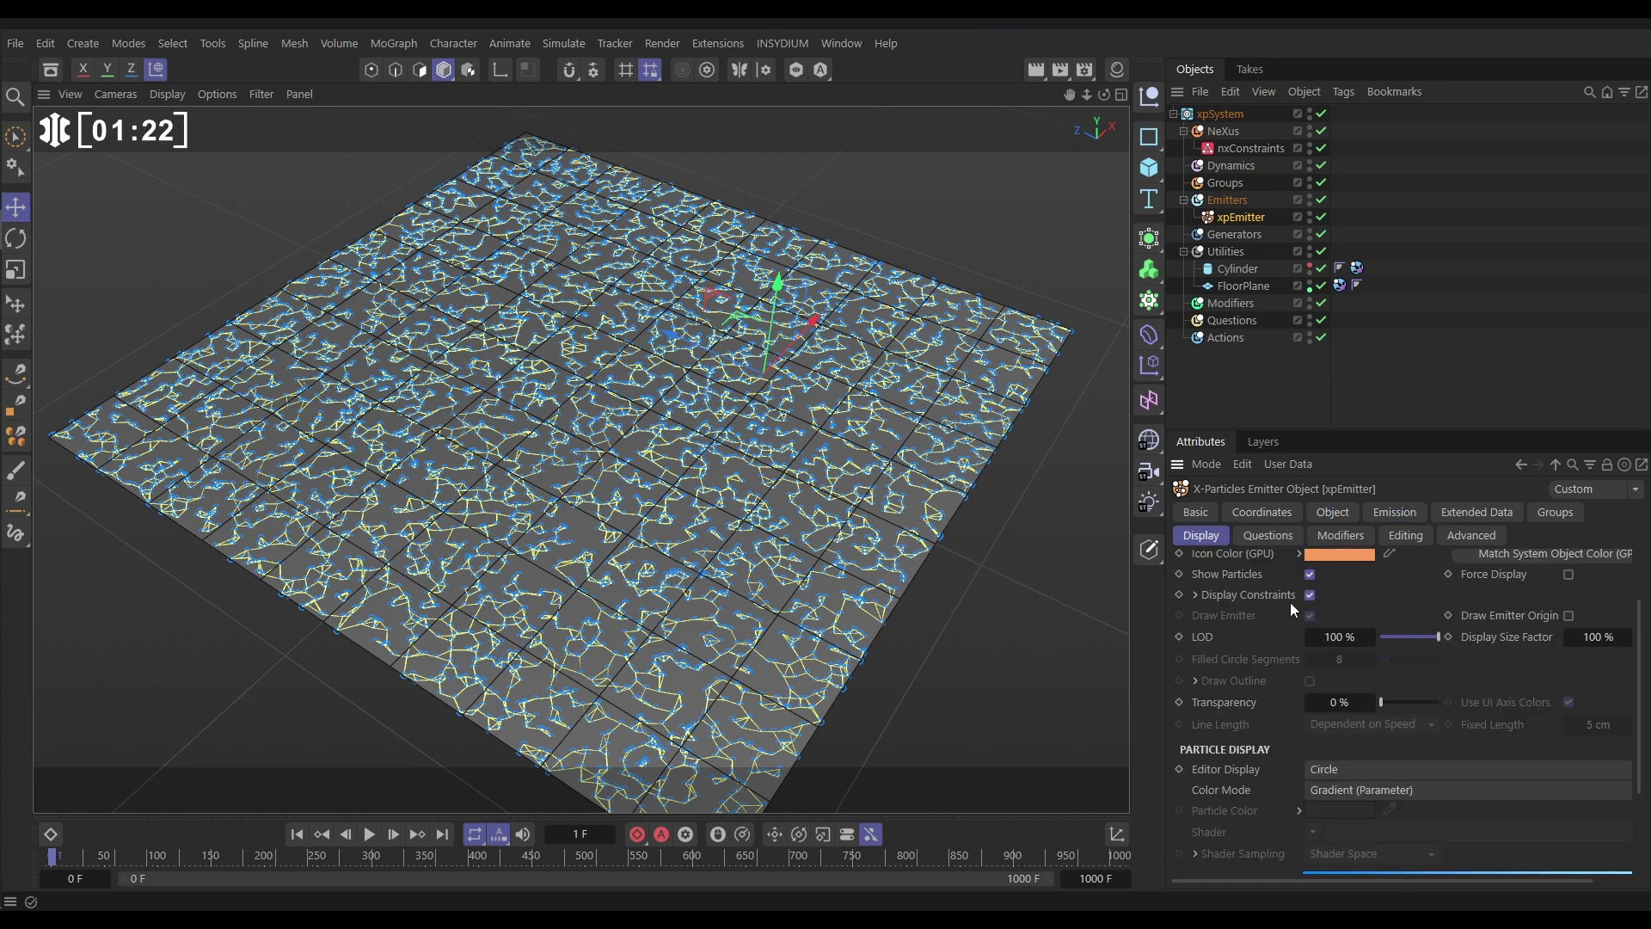
left_click(1247, 367)
Step: Play the simulation from frame 0 to frame 30, then hide FloorPlane
left_click(292, 834)
left_click(370, 834)
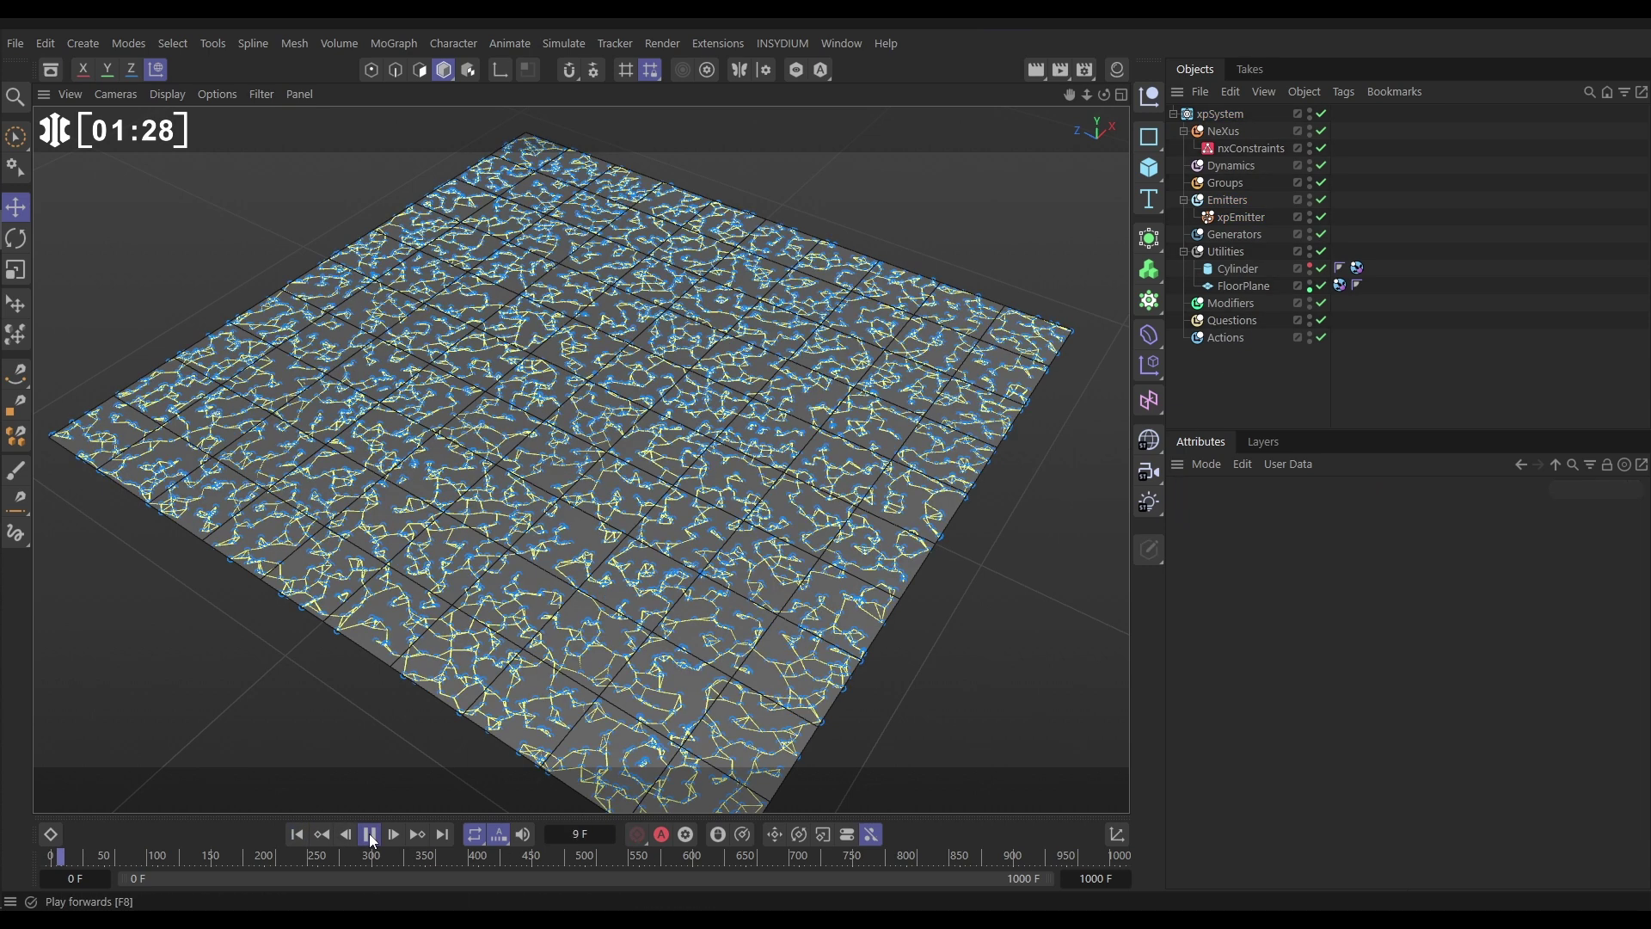
left_click(369, 834)
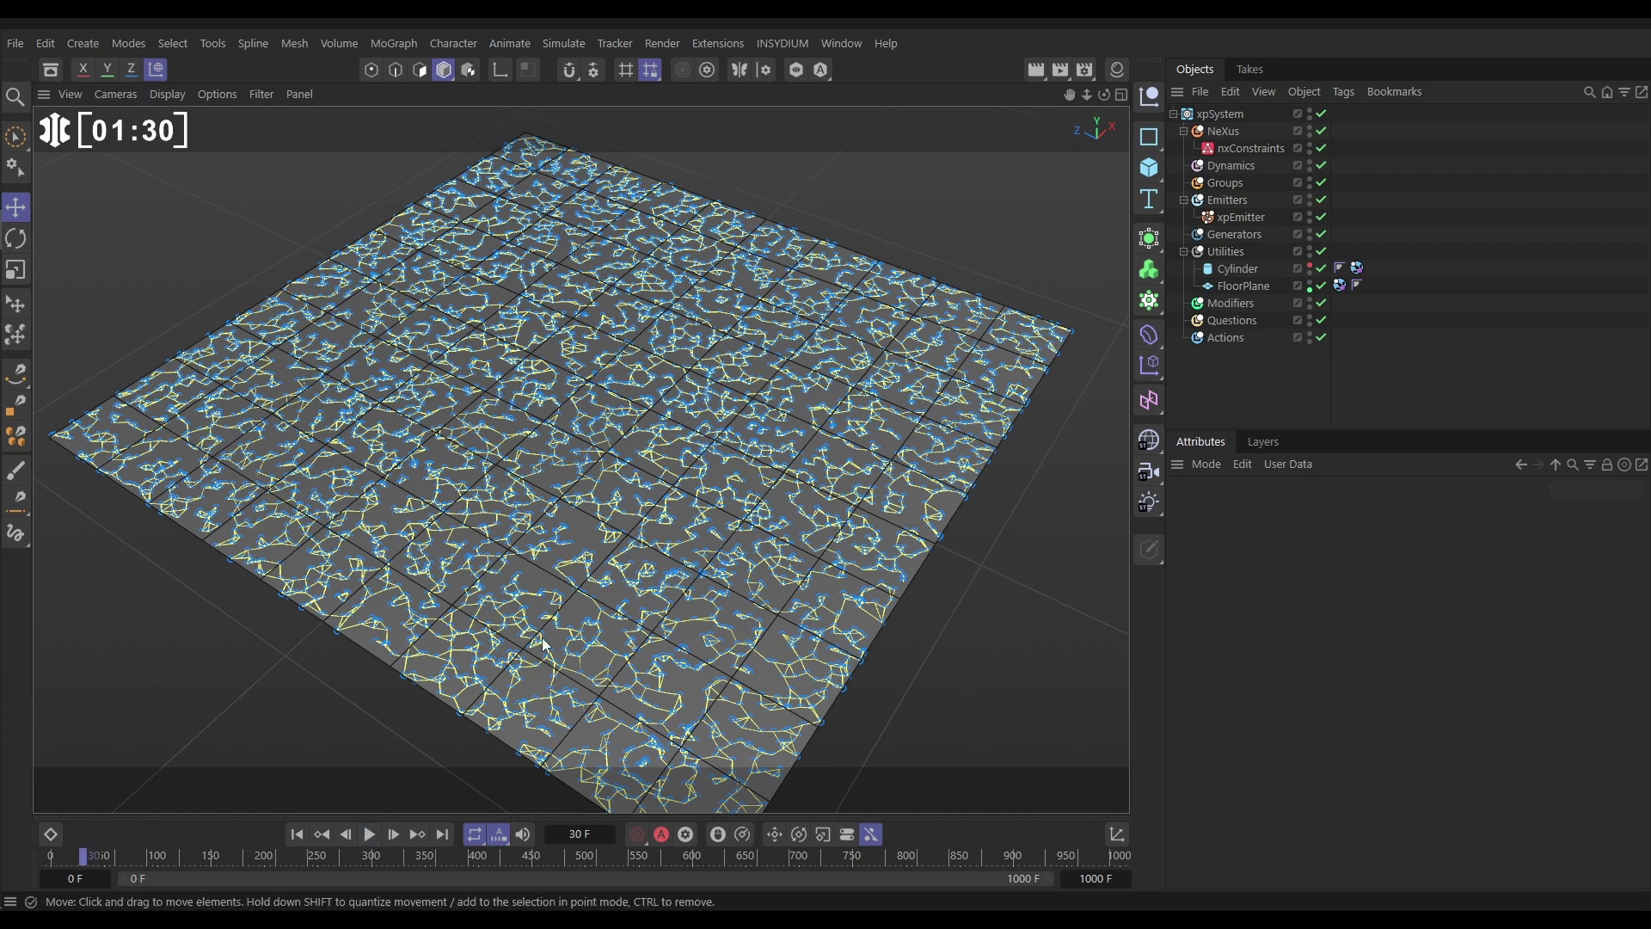
left_click(1309, 283)
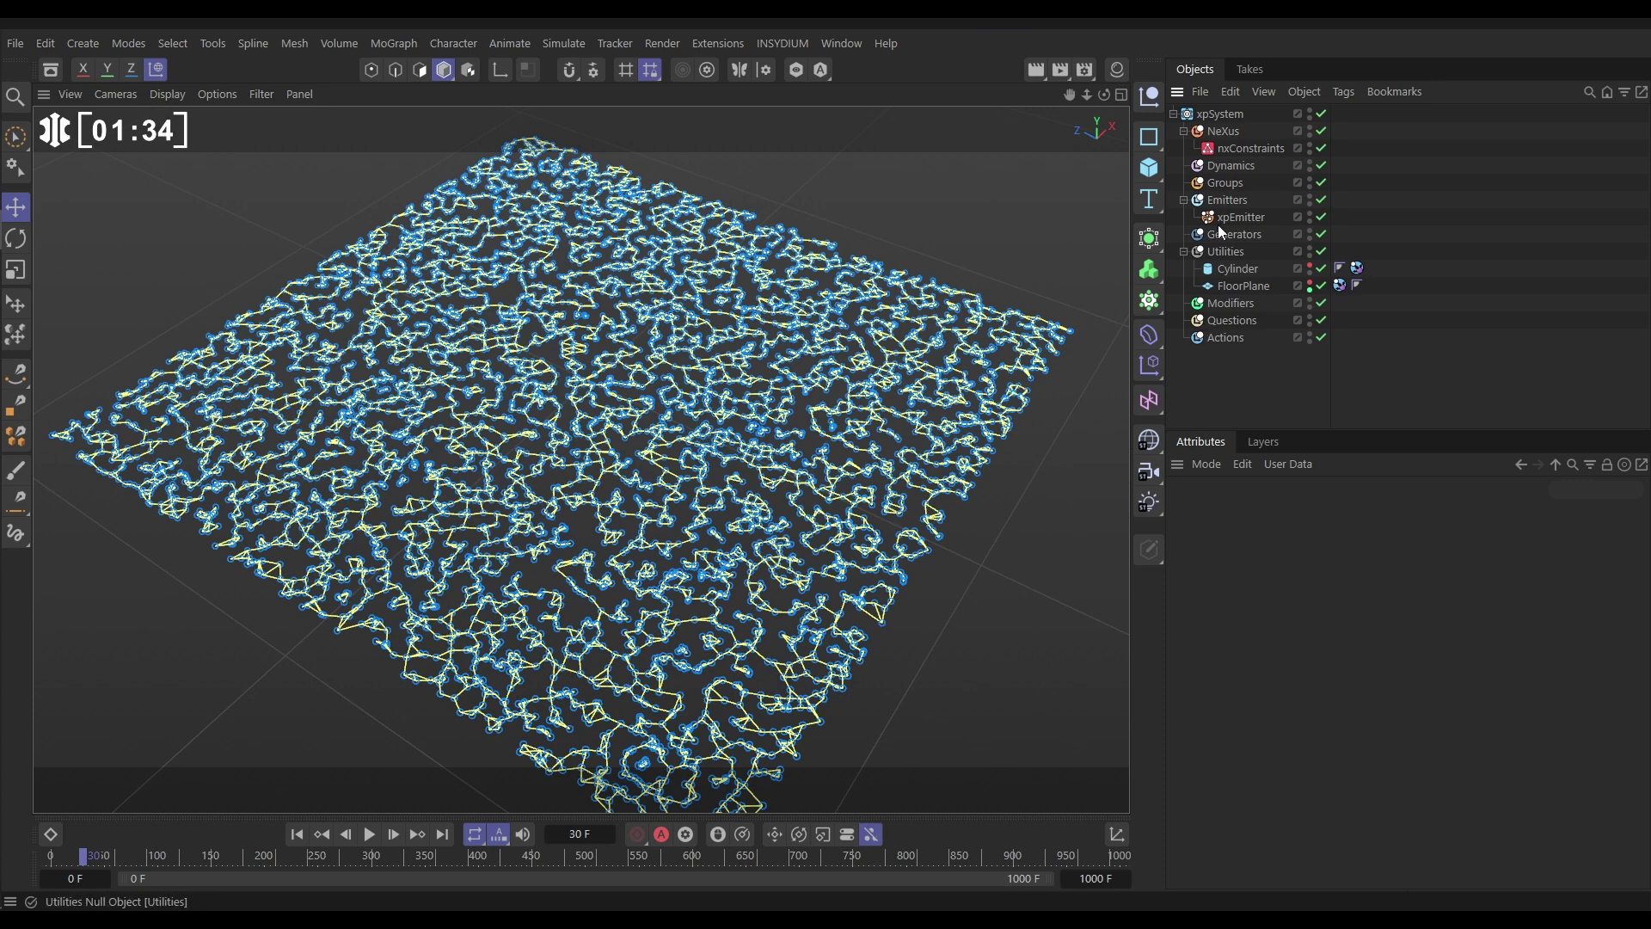
Step: Add a Collisions constraint with 8 iterations to nxConstraints and replay from frame 0
left_click(1235, 153)
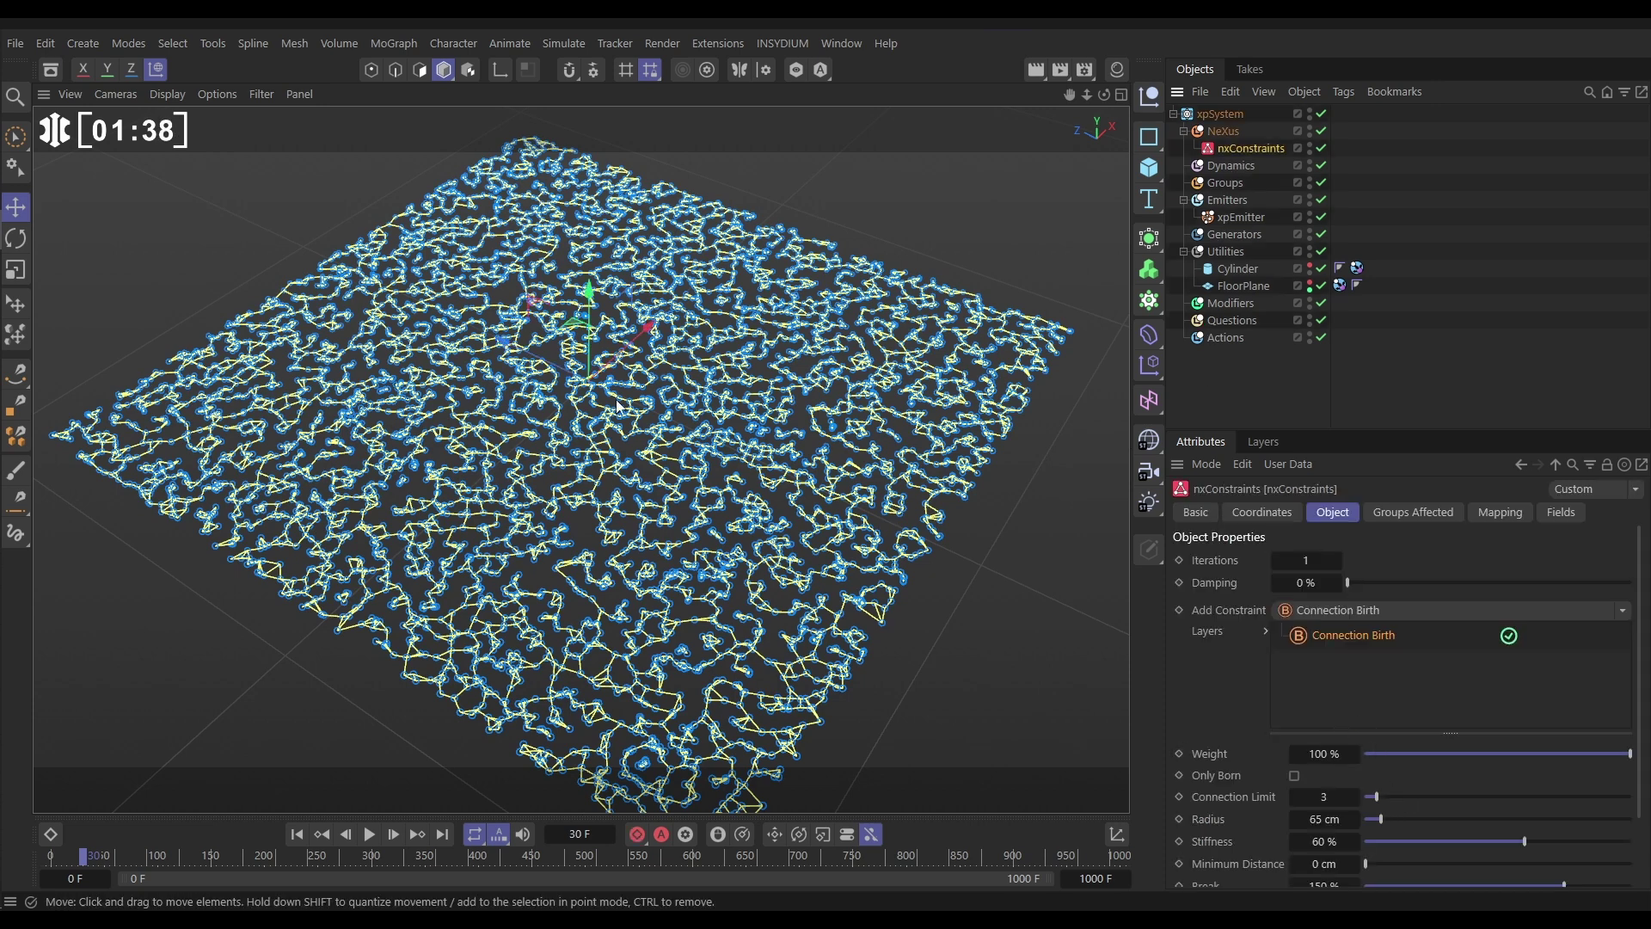
left_click(1624, 612)
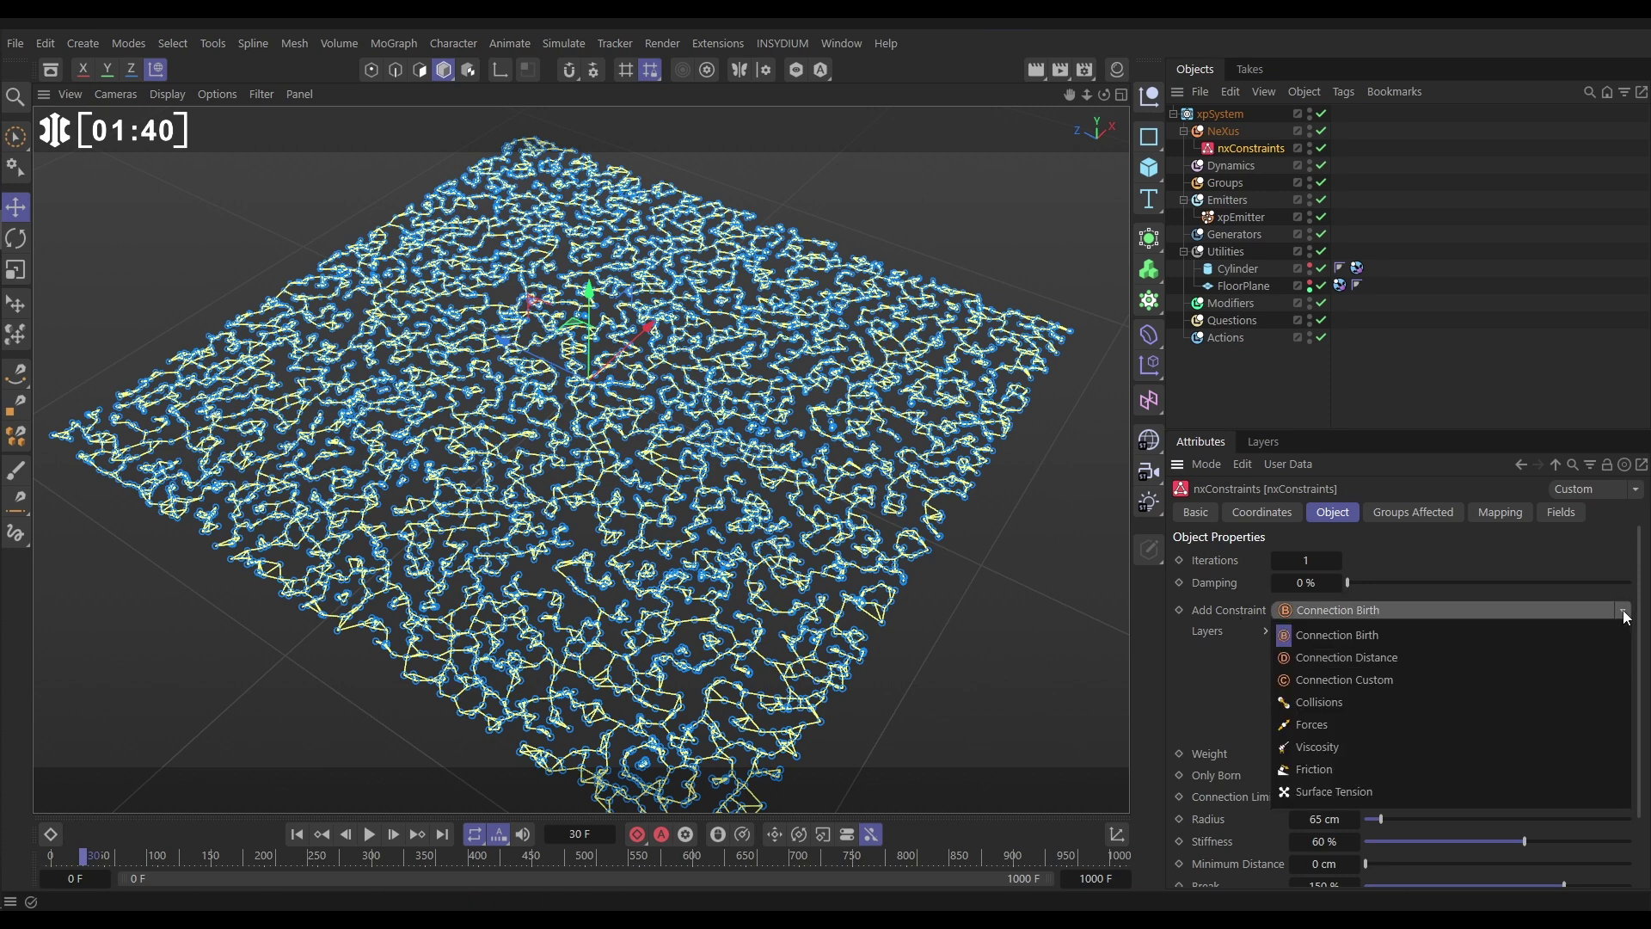
left_click(1329, 698)
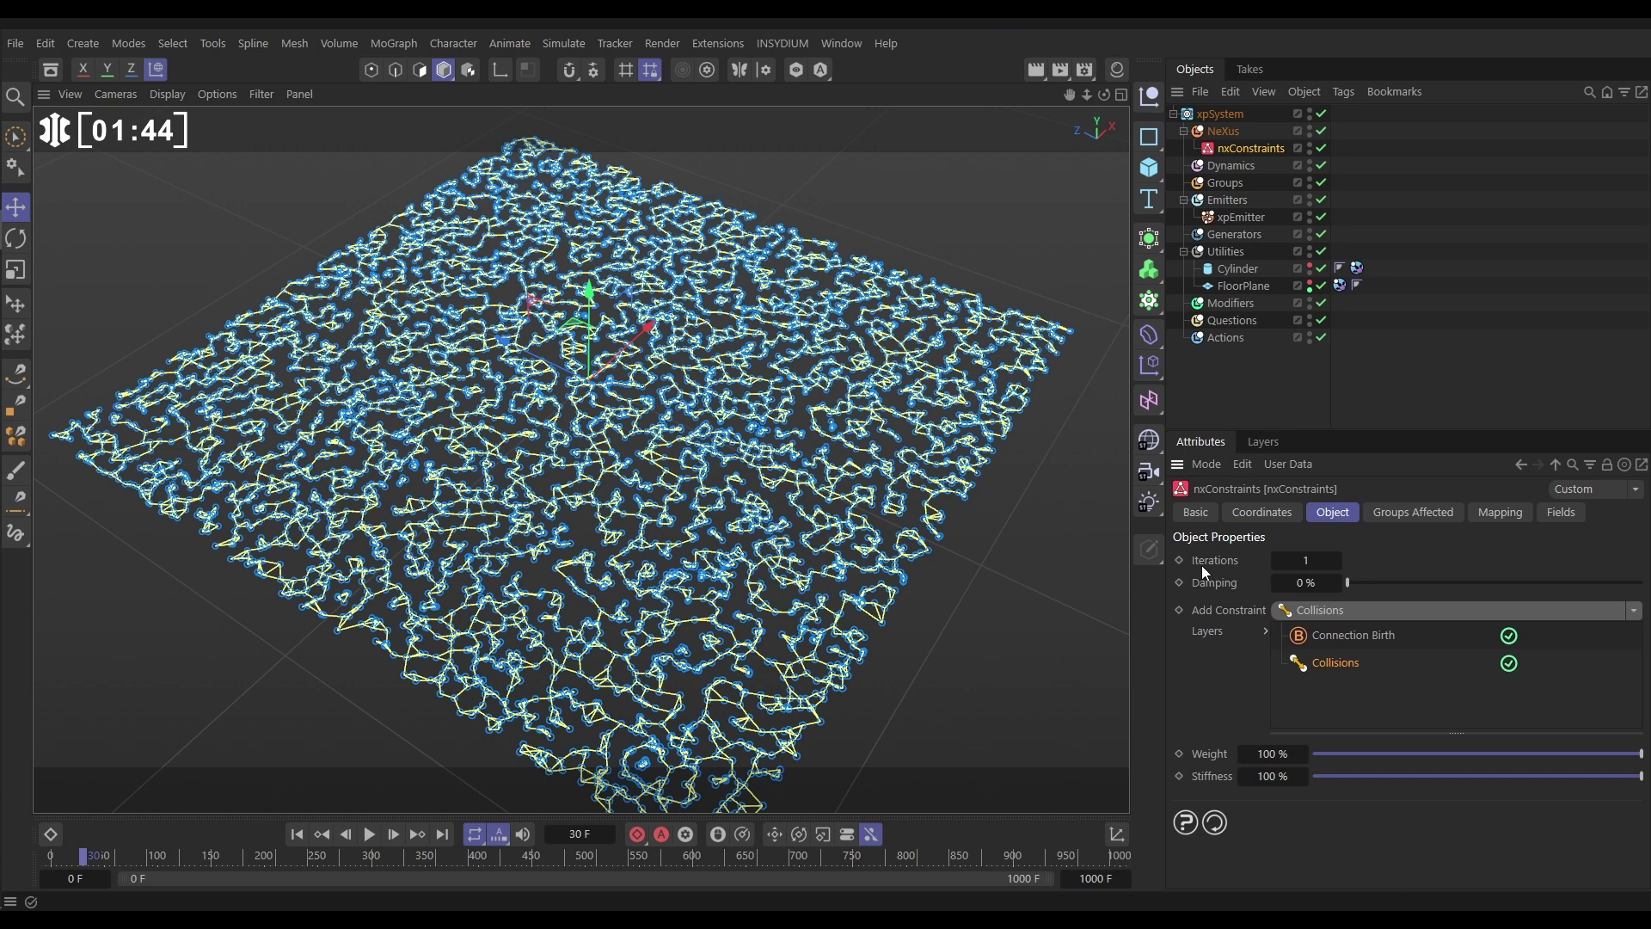
left_click(1306, 560)
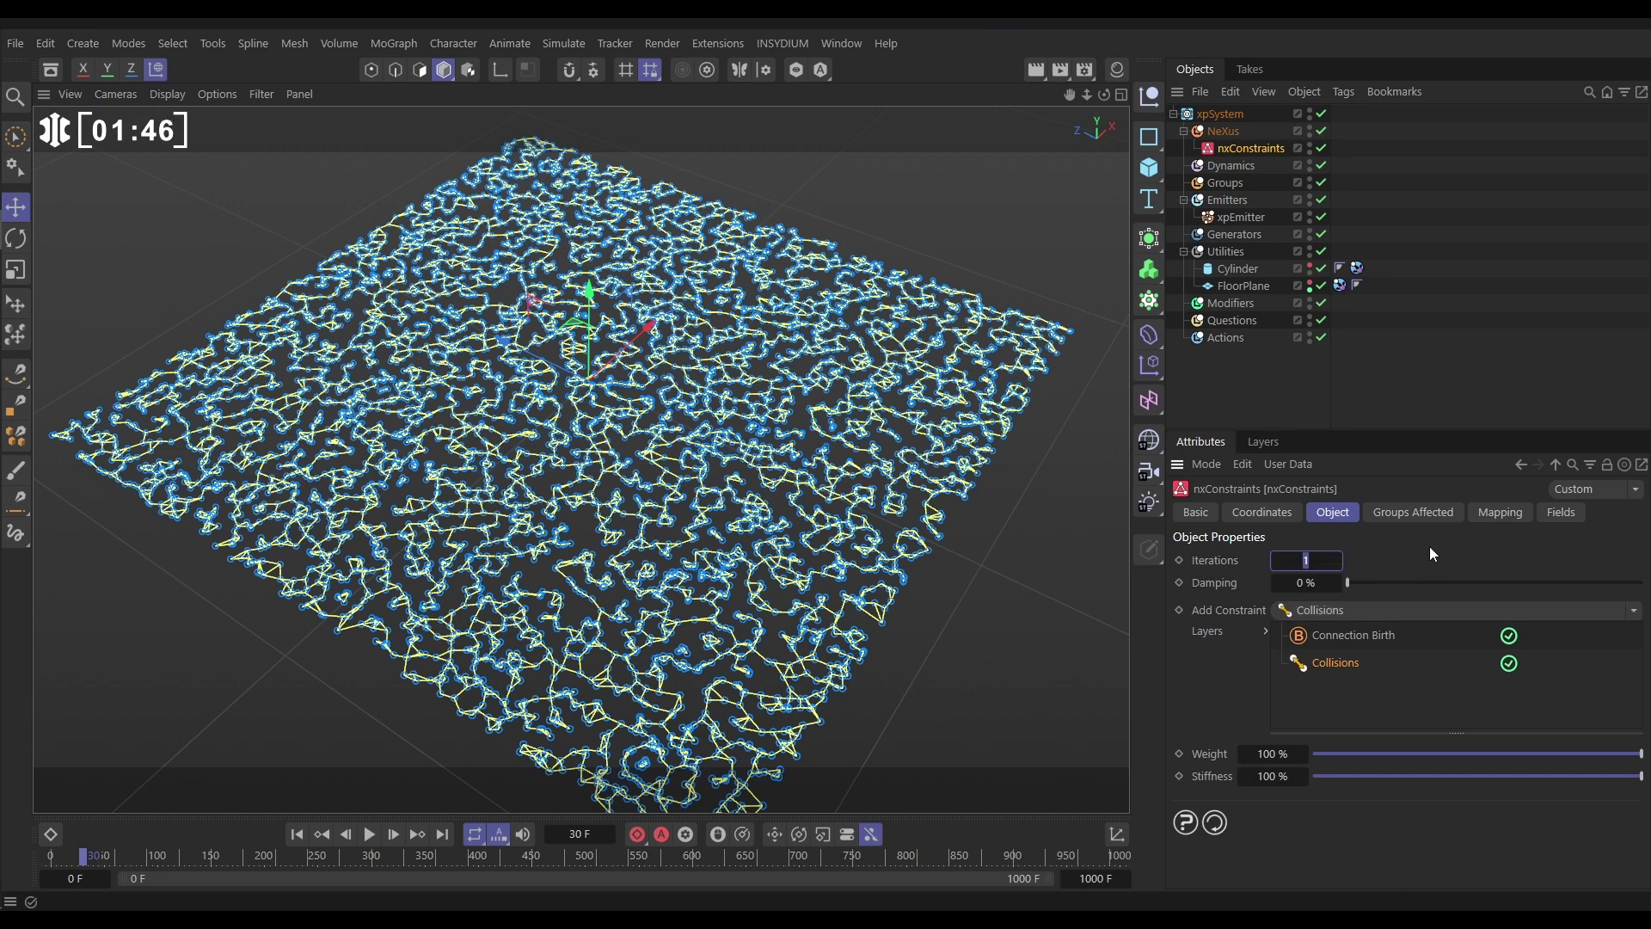
type("8")
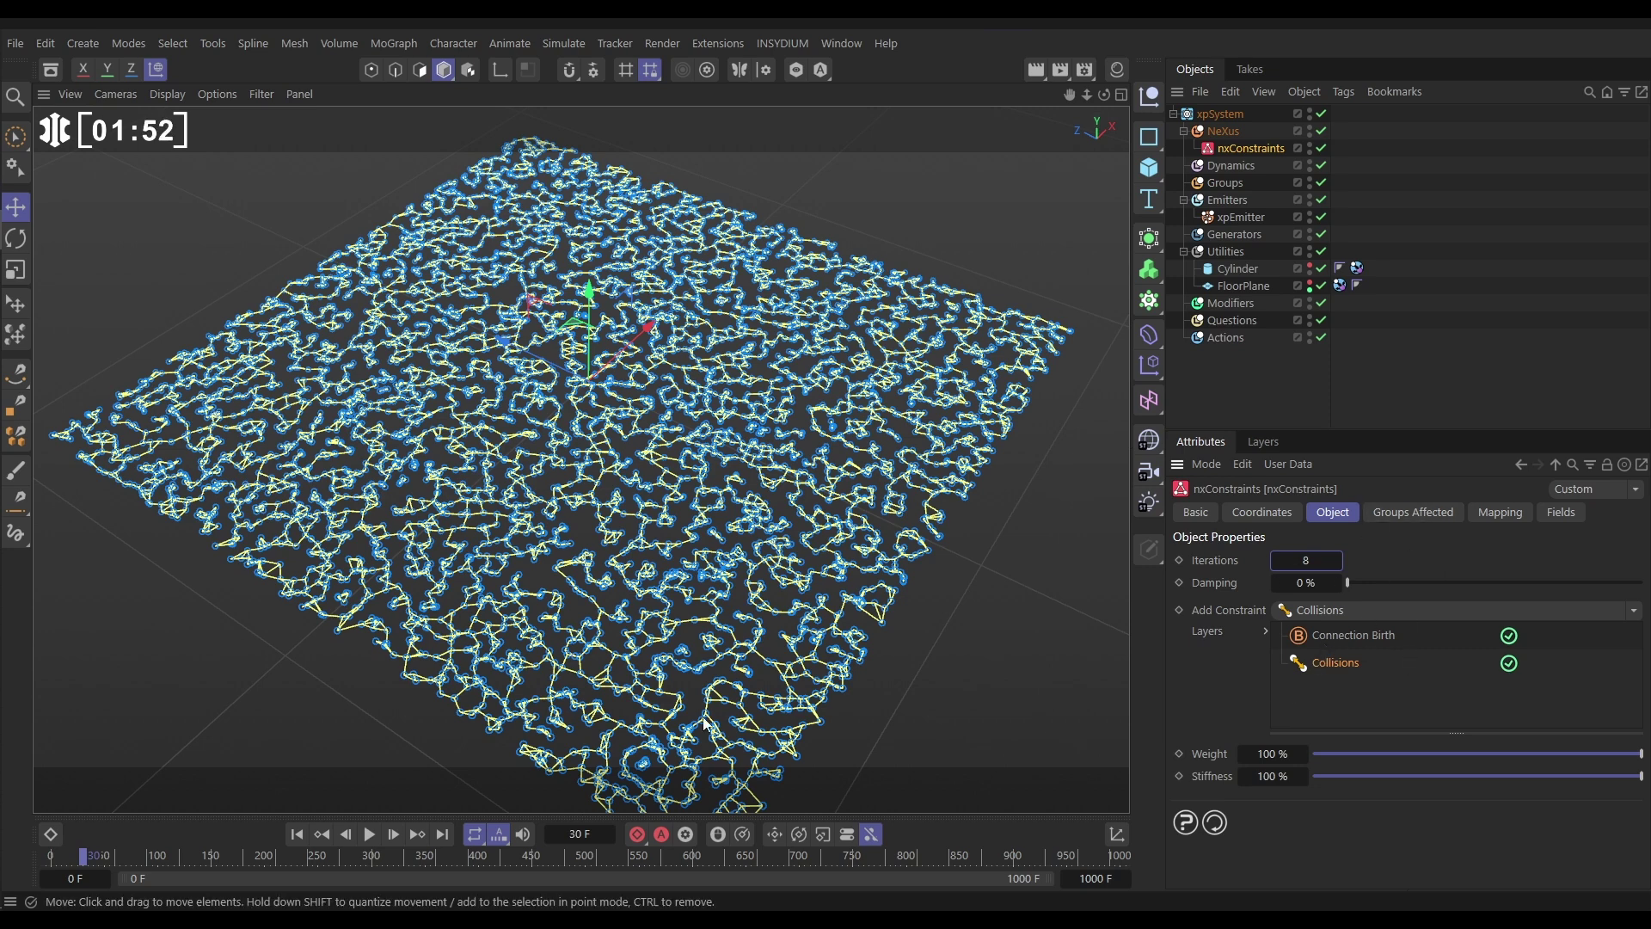
left_click(297, 834)
left_click(372, 834)
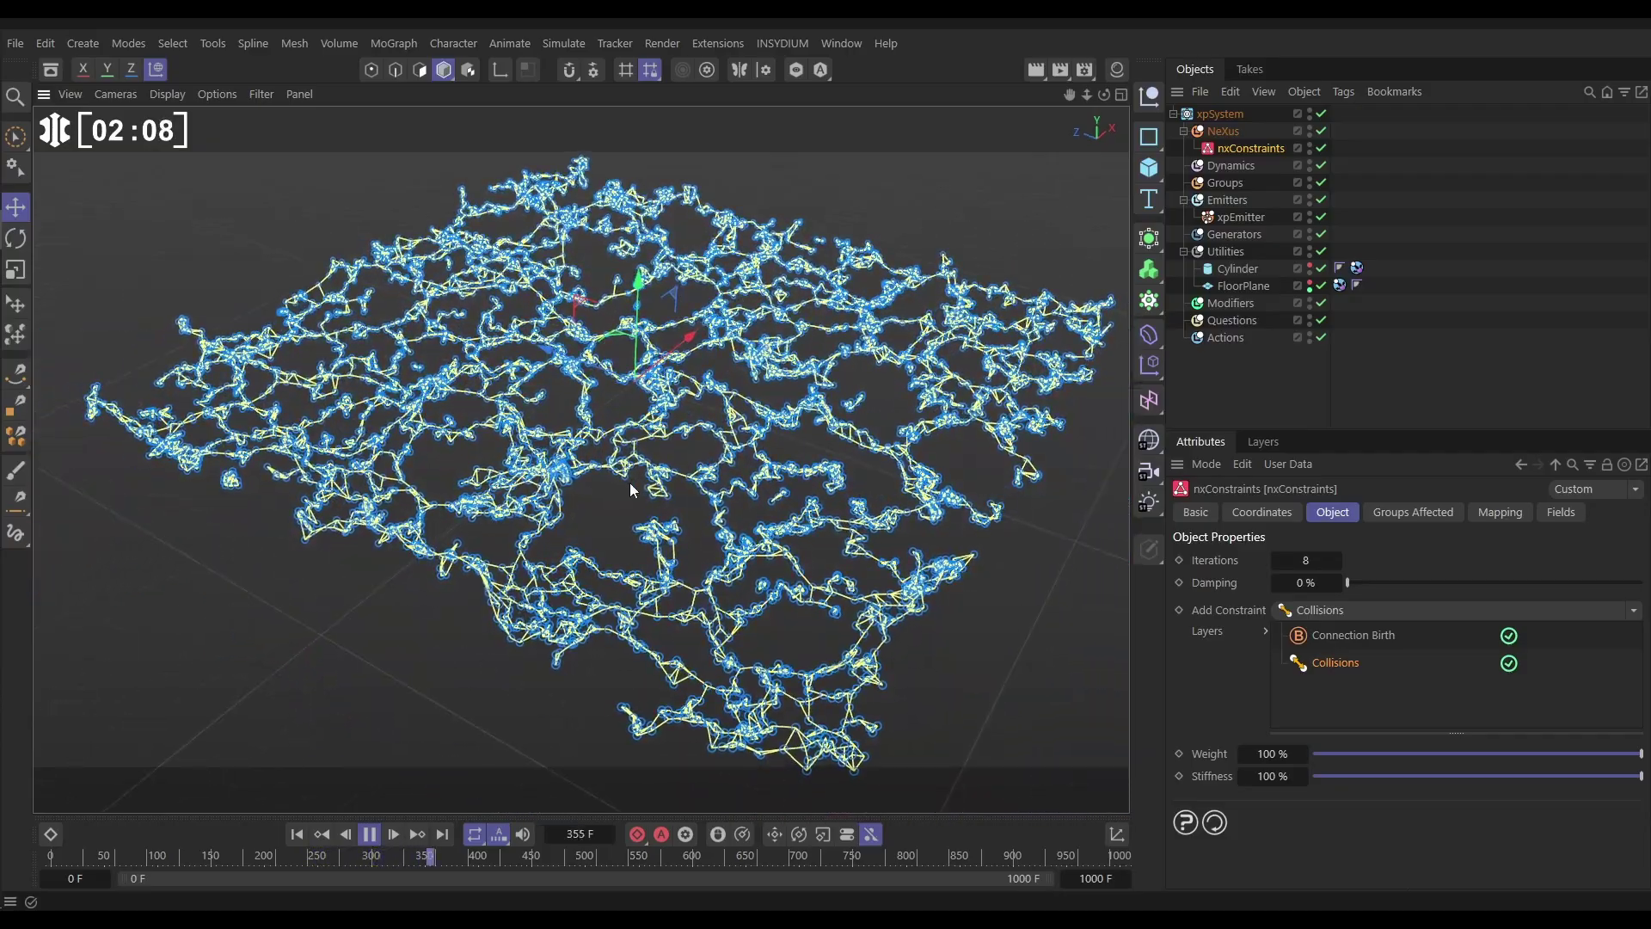
Step: Stop and rewind the simulation, then add an nxScale modifier under NeXus
left_click(369, 834)
left_click(295, 834)
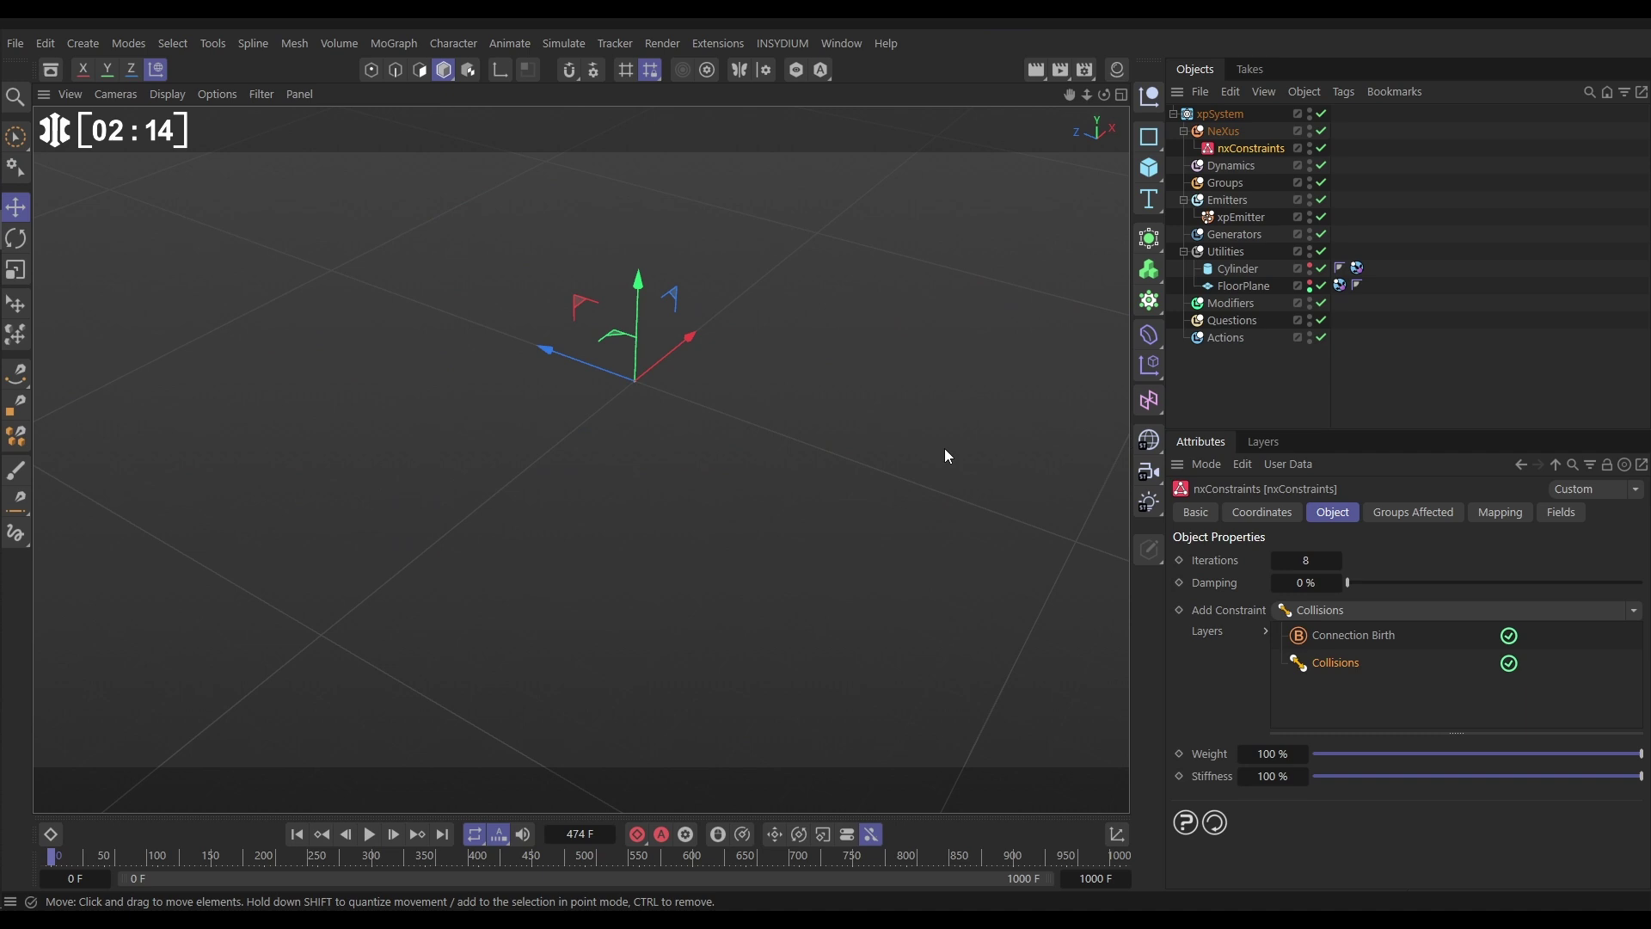
left_click(1234, 134)
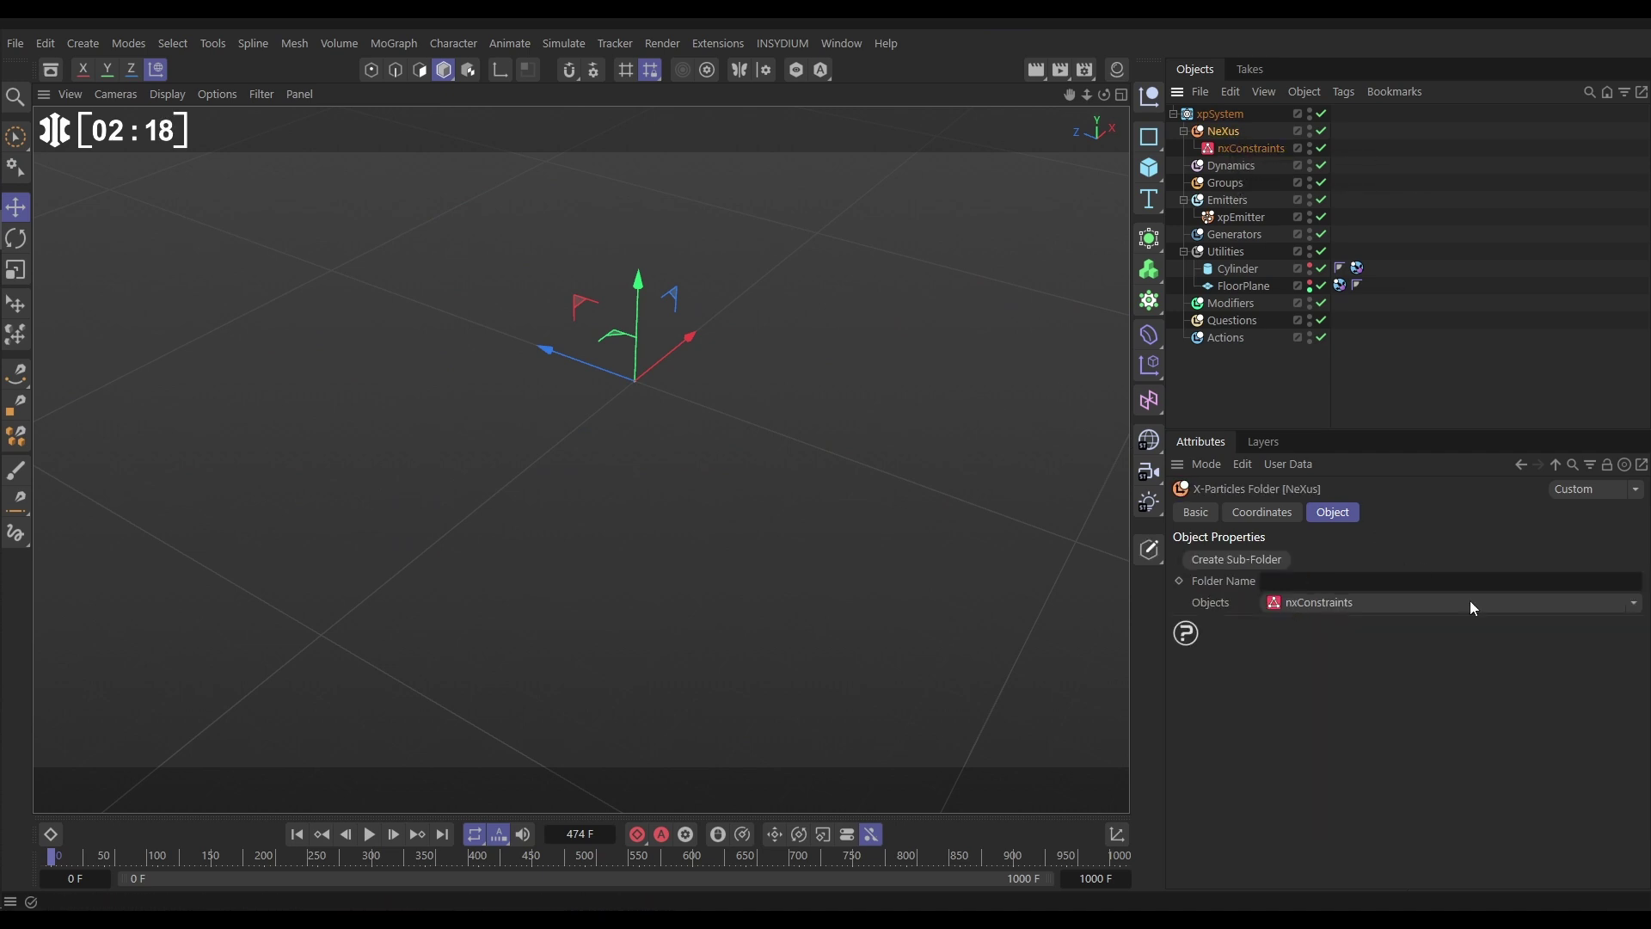
left_click(1630, 607)
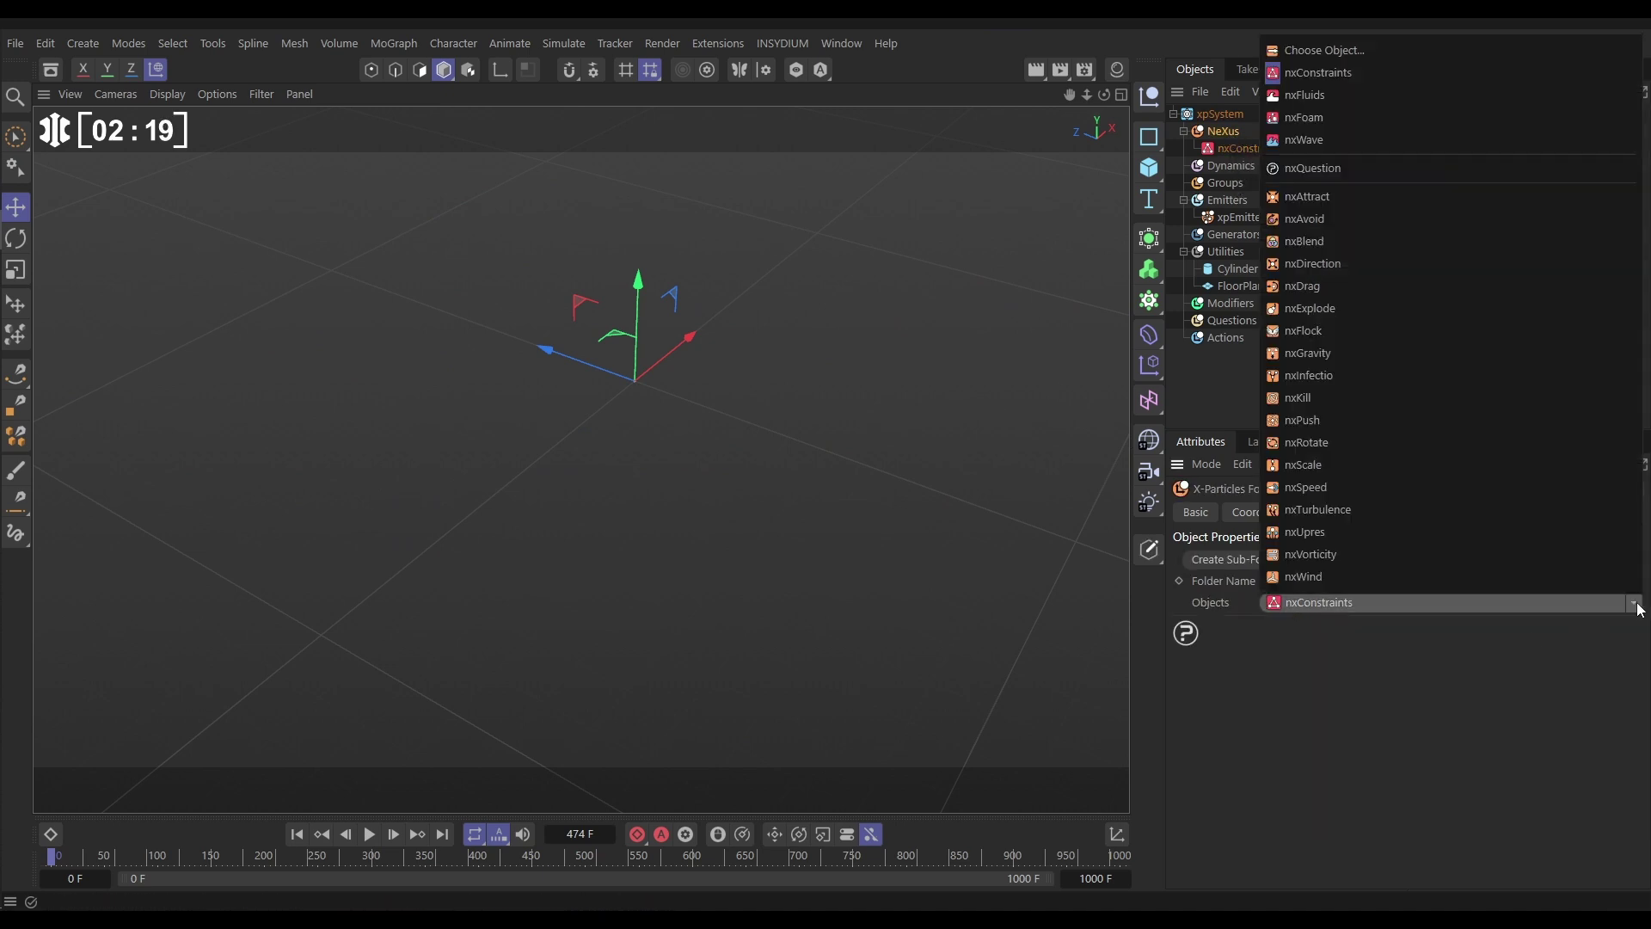
left_click(1319, 466)
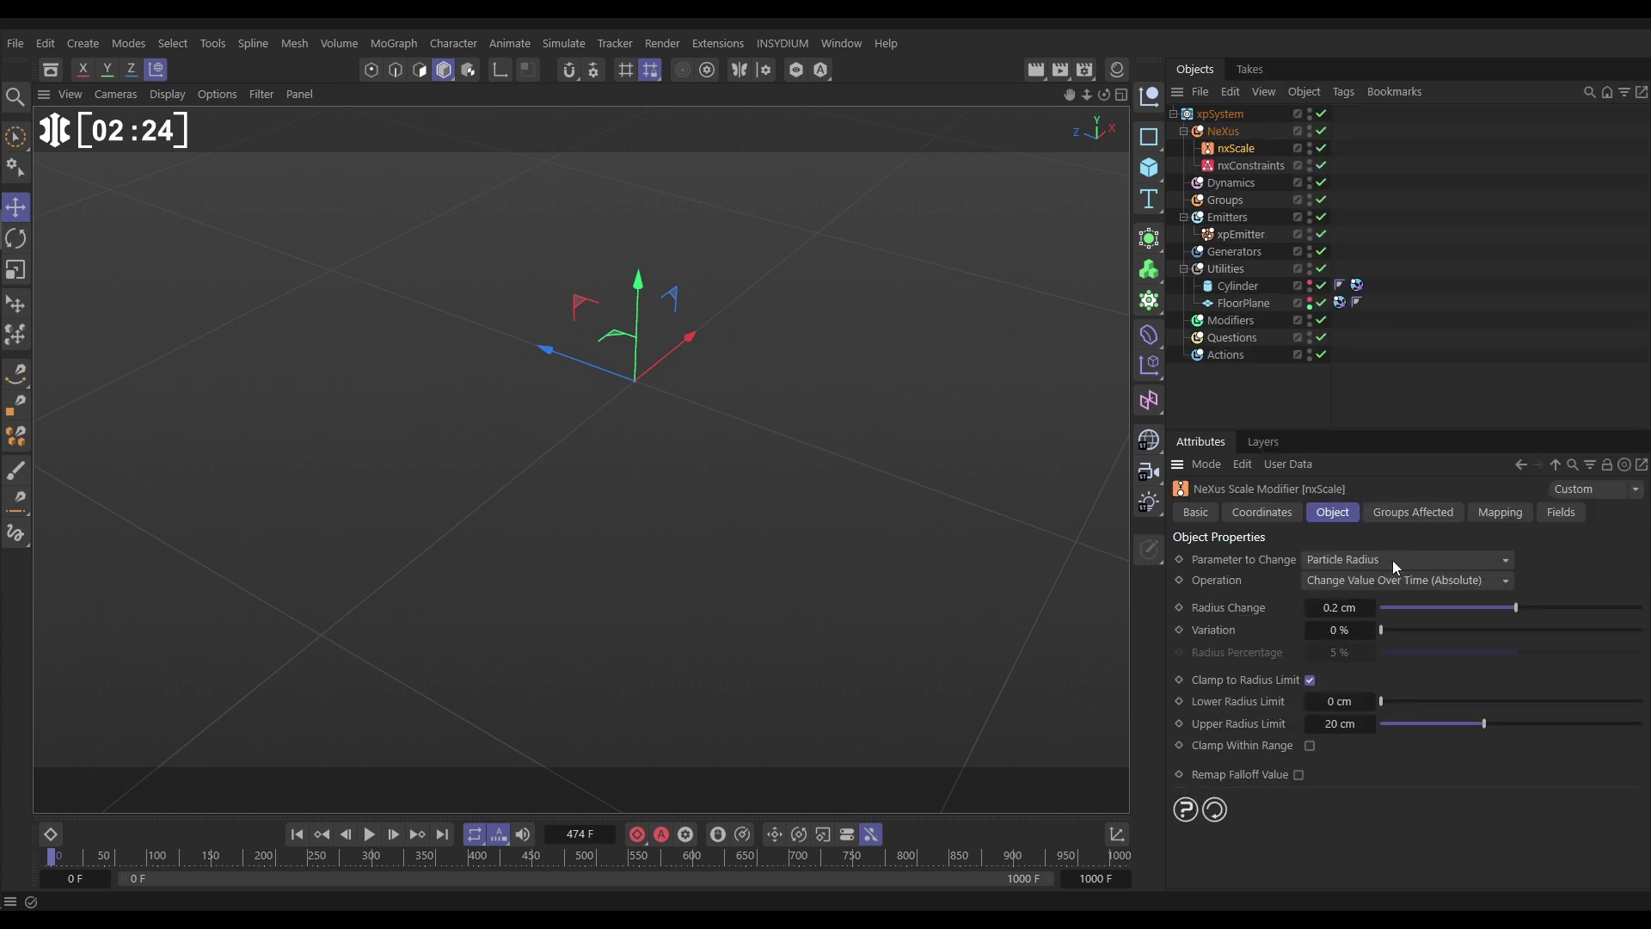
Step: Set nxScale's operation to Set Value with a 10 cm radius and preview playback
left_click(1348, 580)
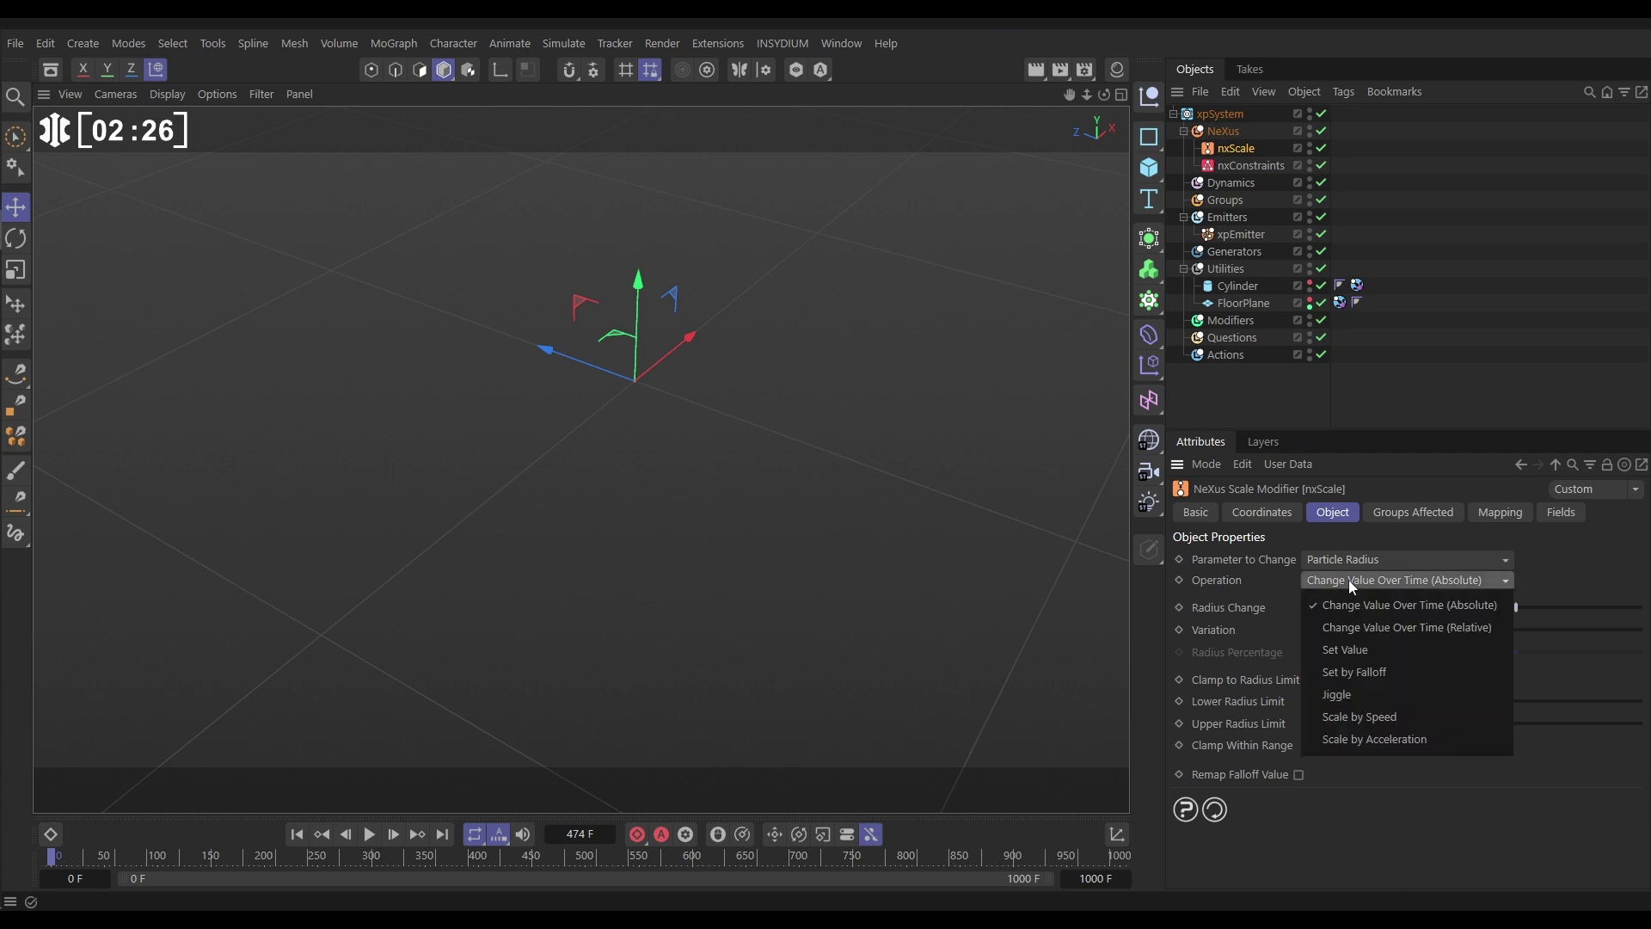
left_click(1348, 651)
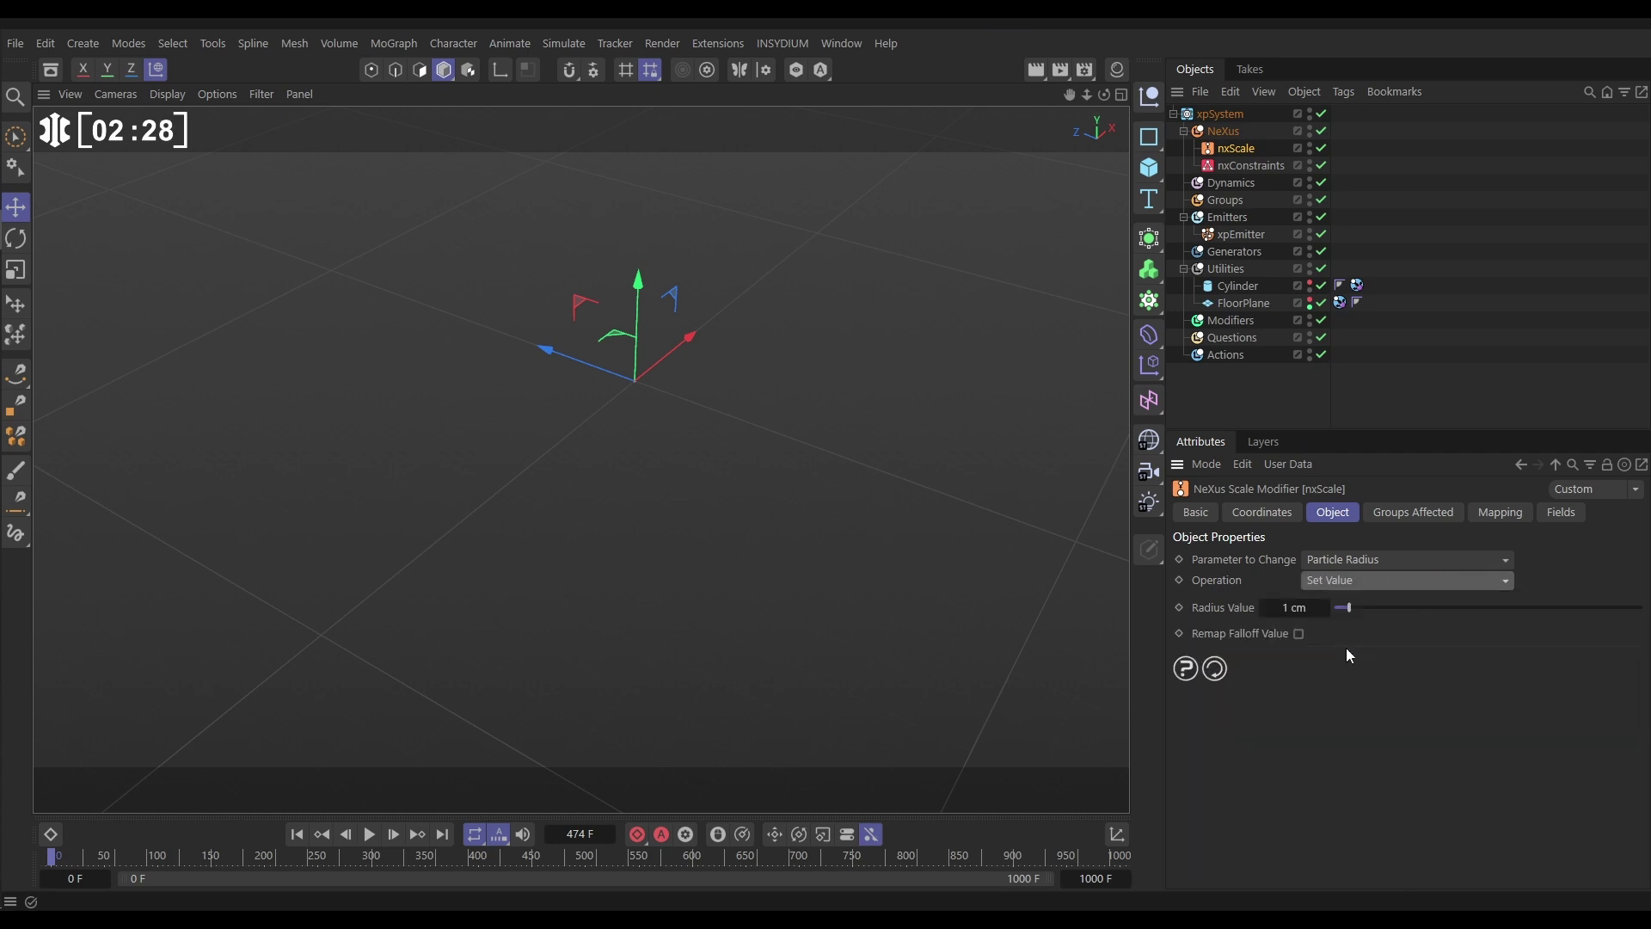
key("Tab")
type("10")
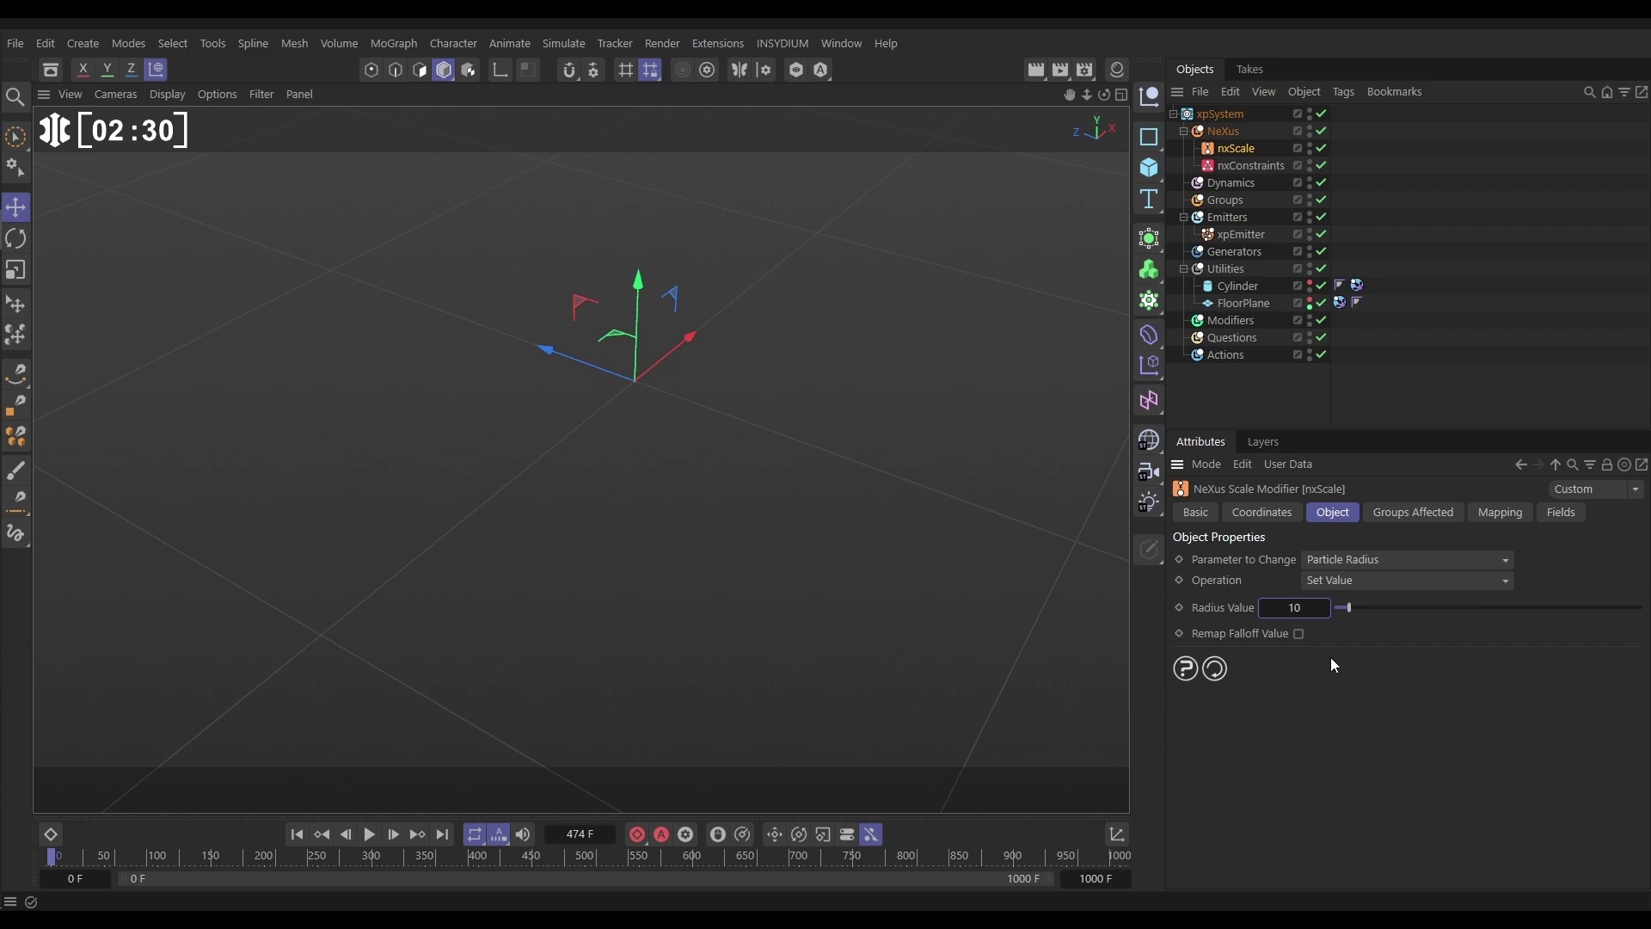
key("Return")
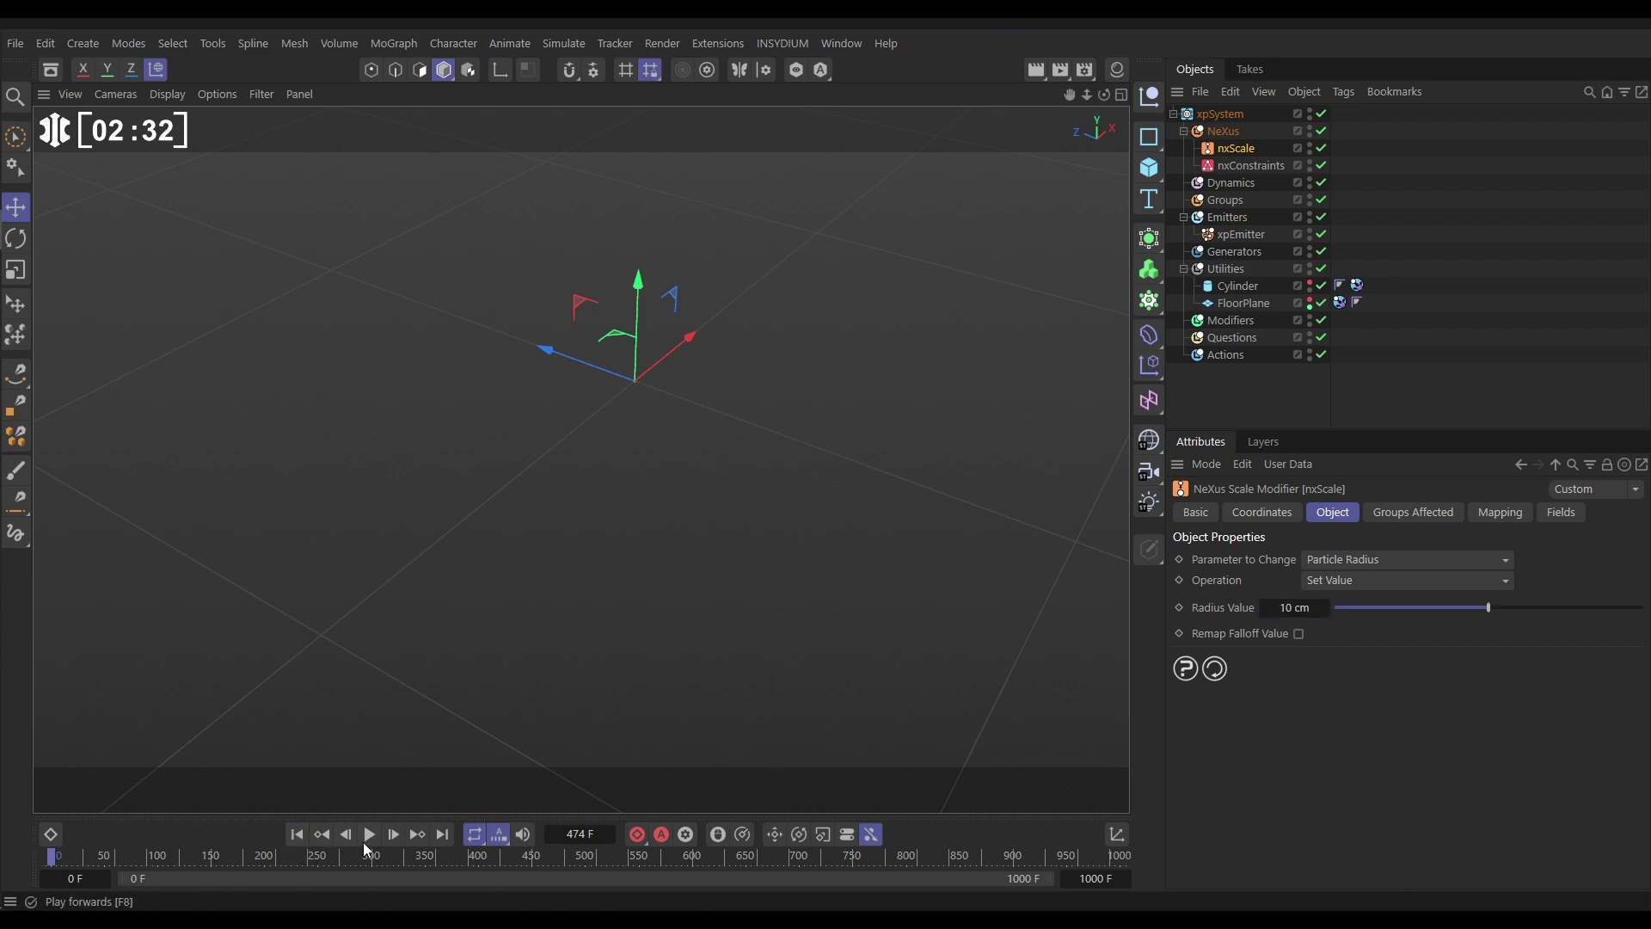
left_click(368, 834)
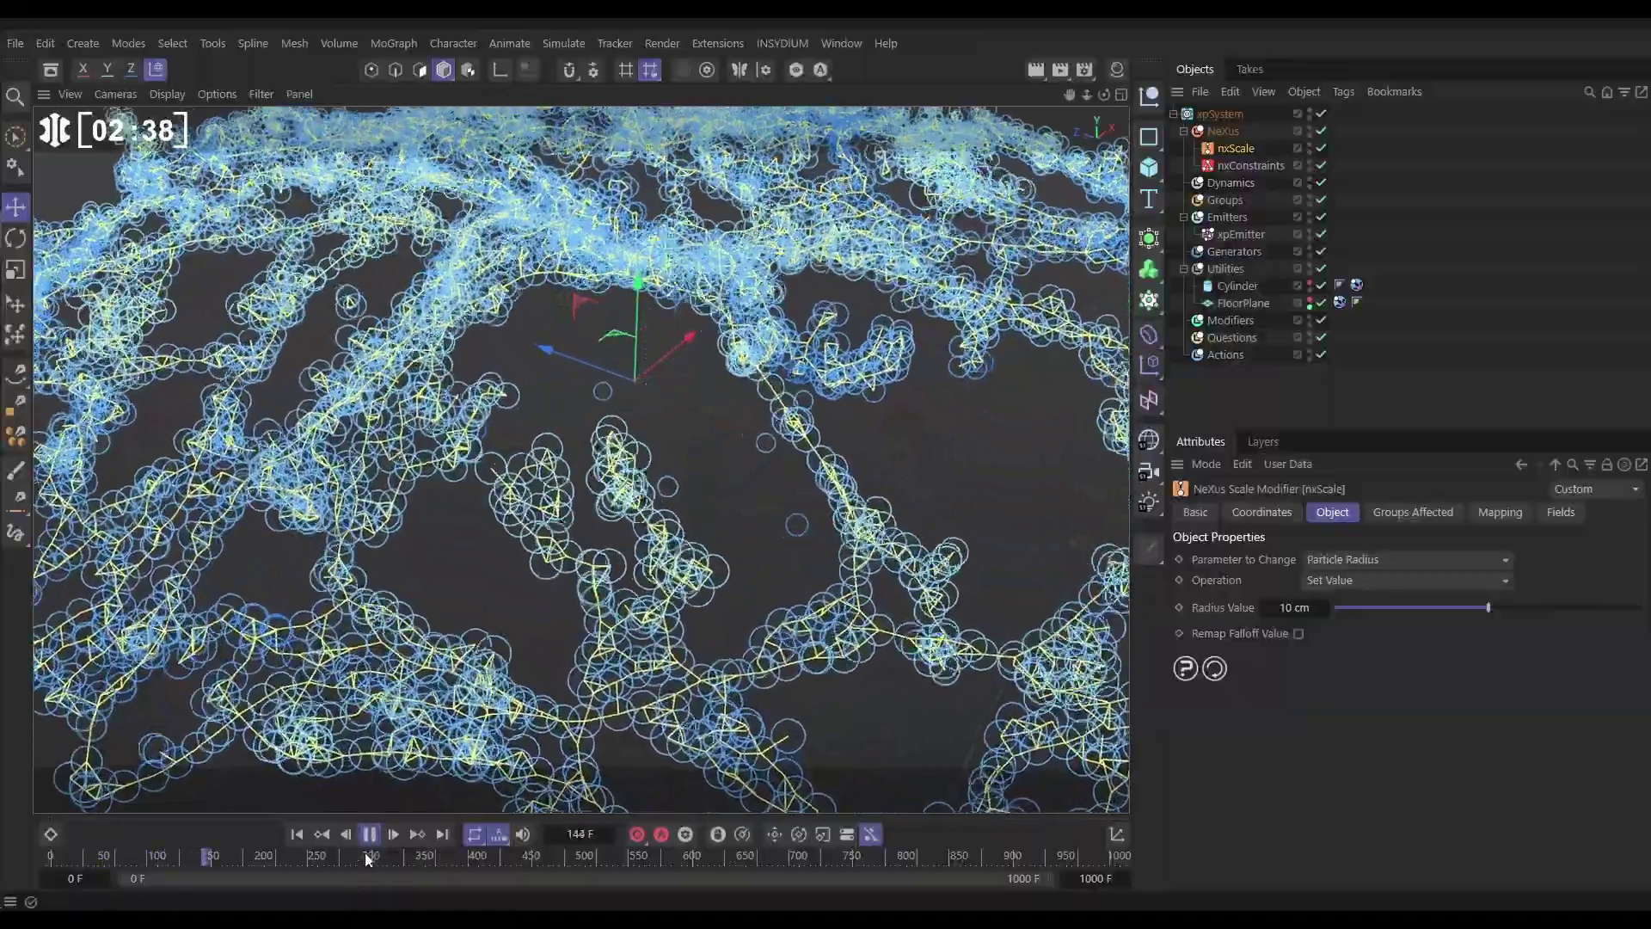
left_click(368, 834)
Step: Add a Distance mapping layer to nxScale driving the Radius Value parameter
left_click(297, 834)
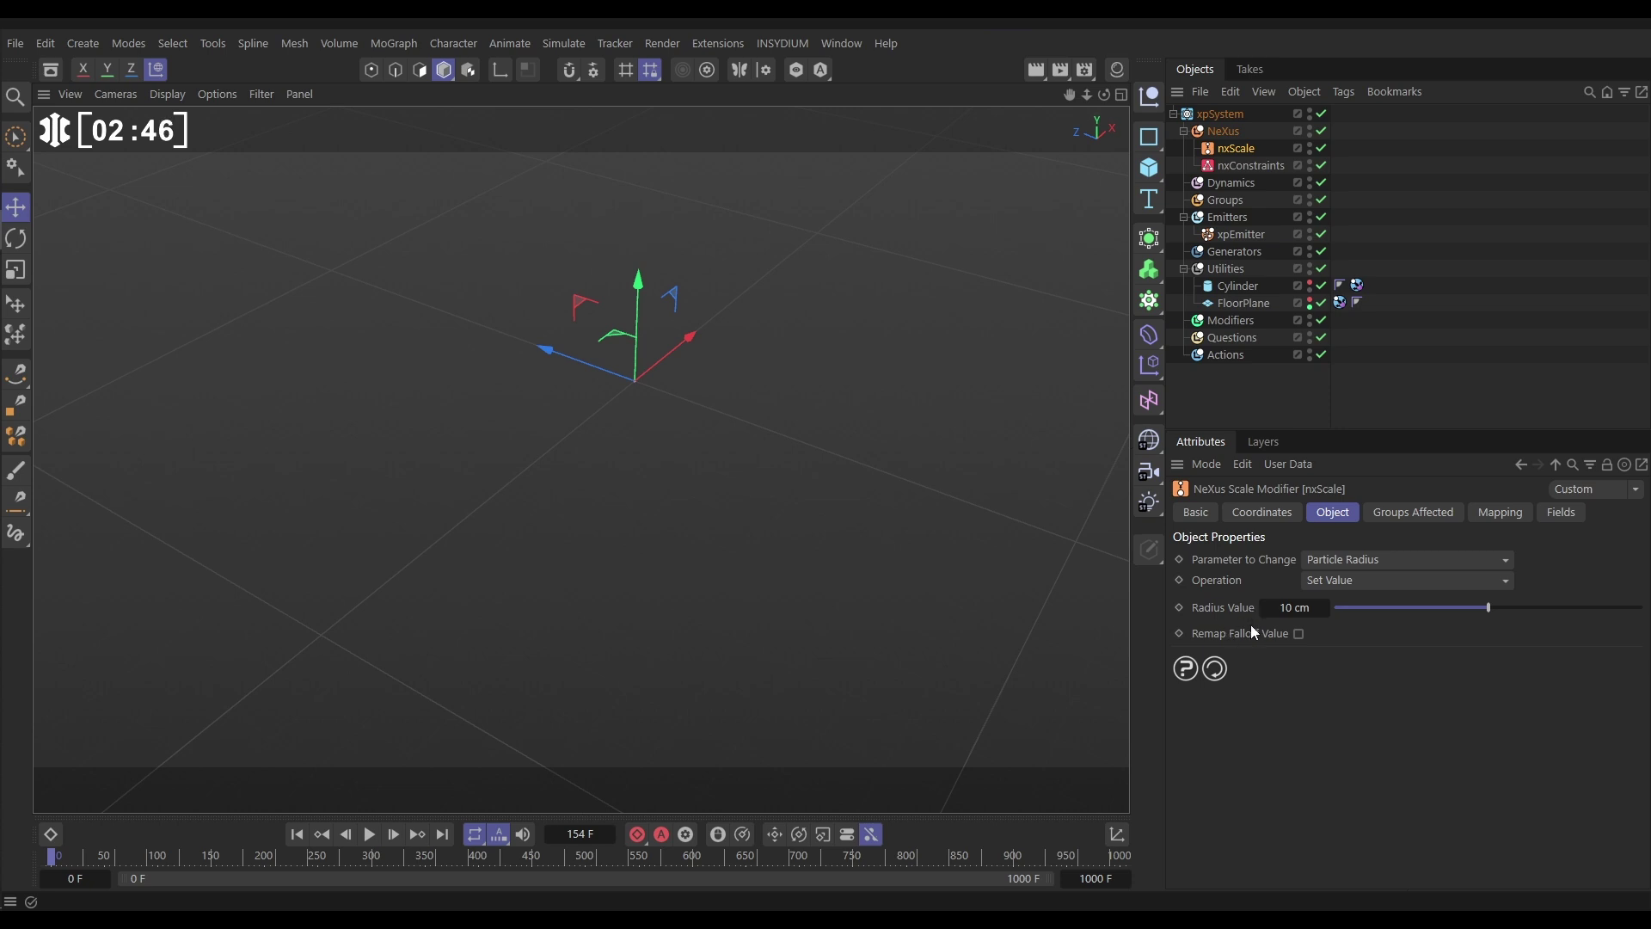
left_click(1502, 516)
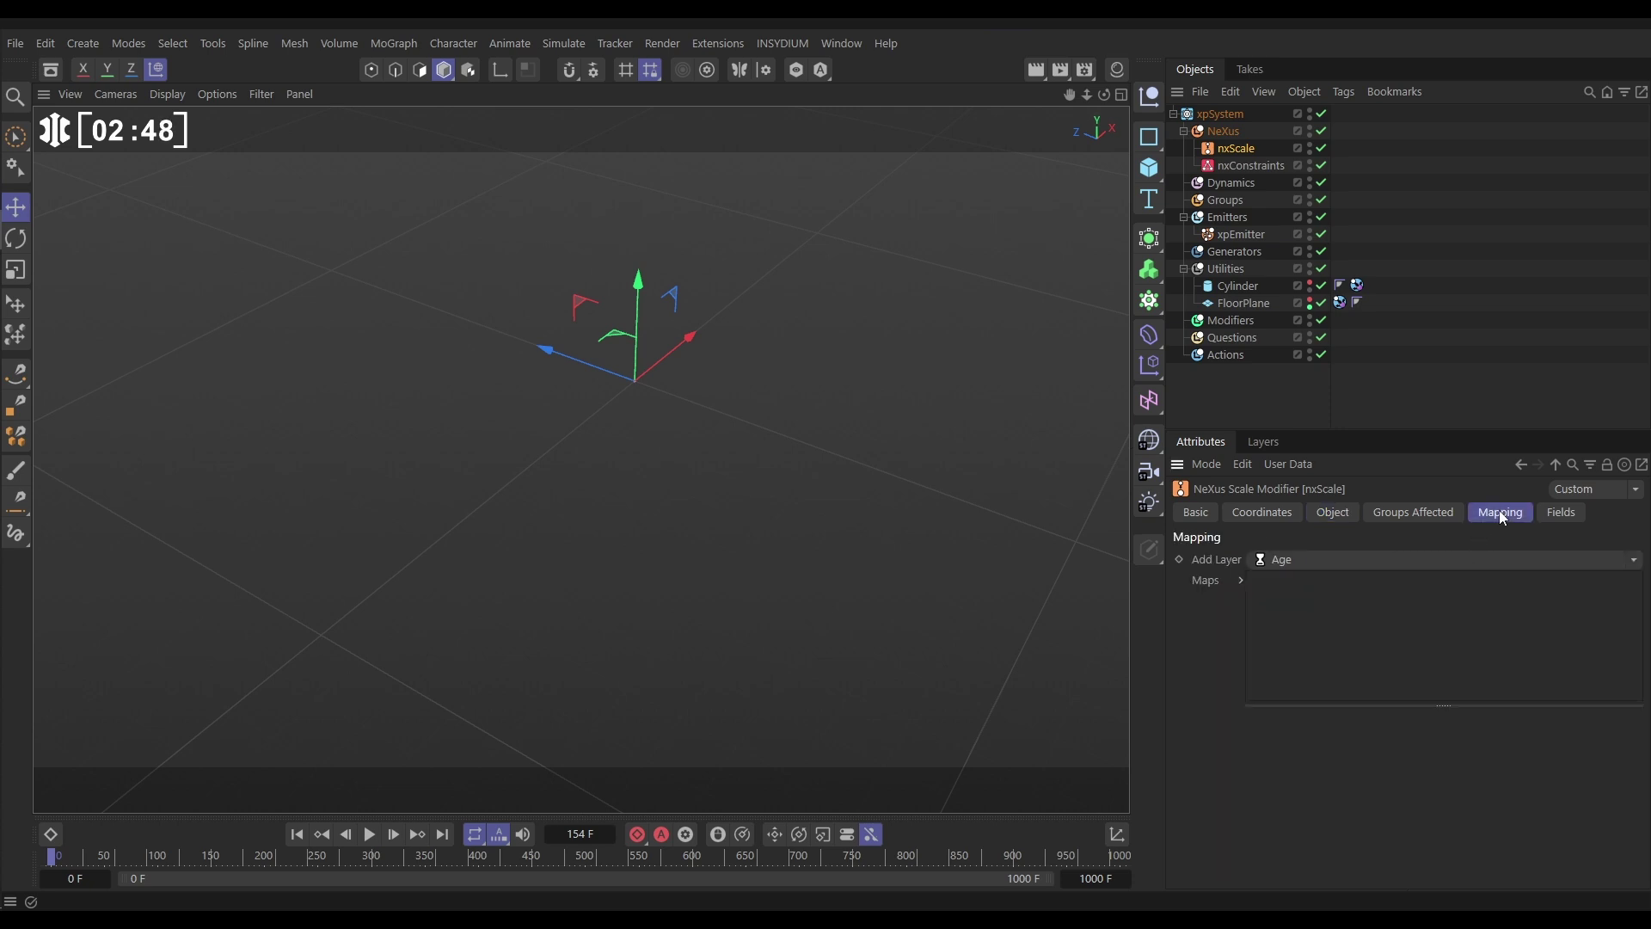
left_click(1633, 560)
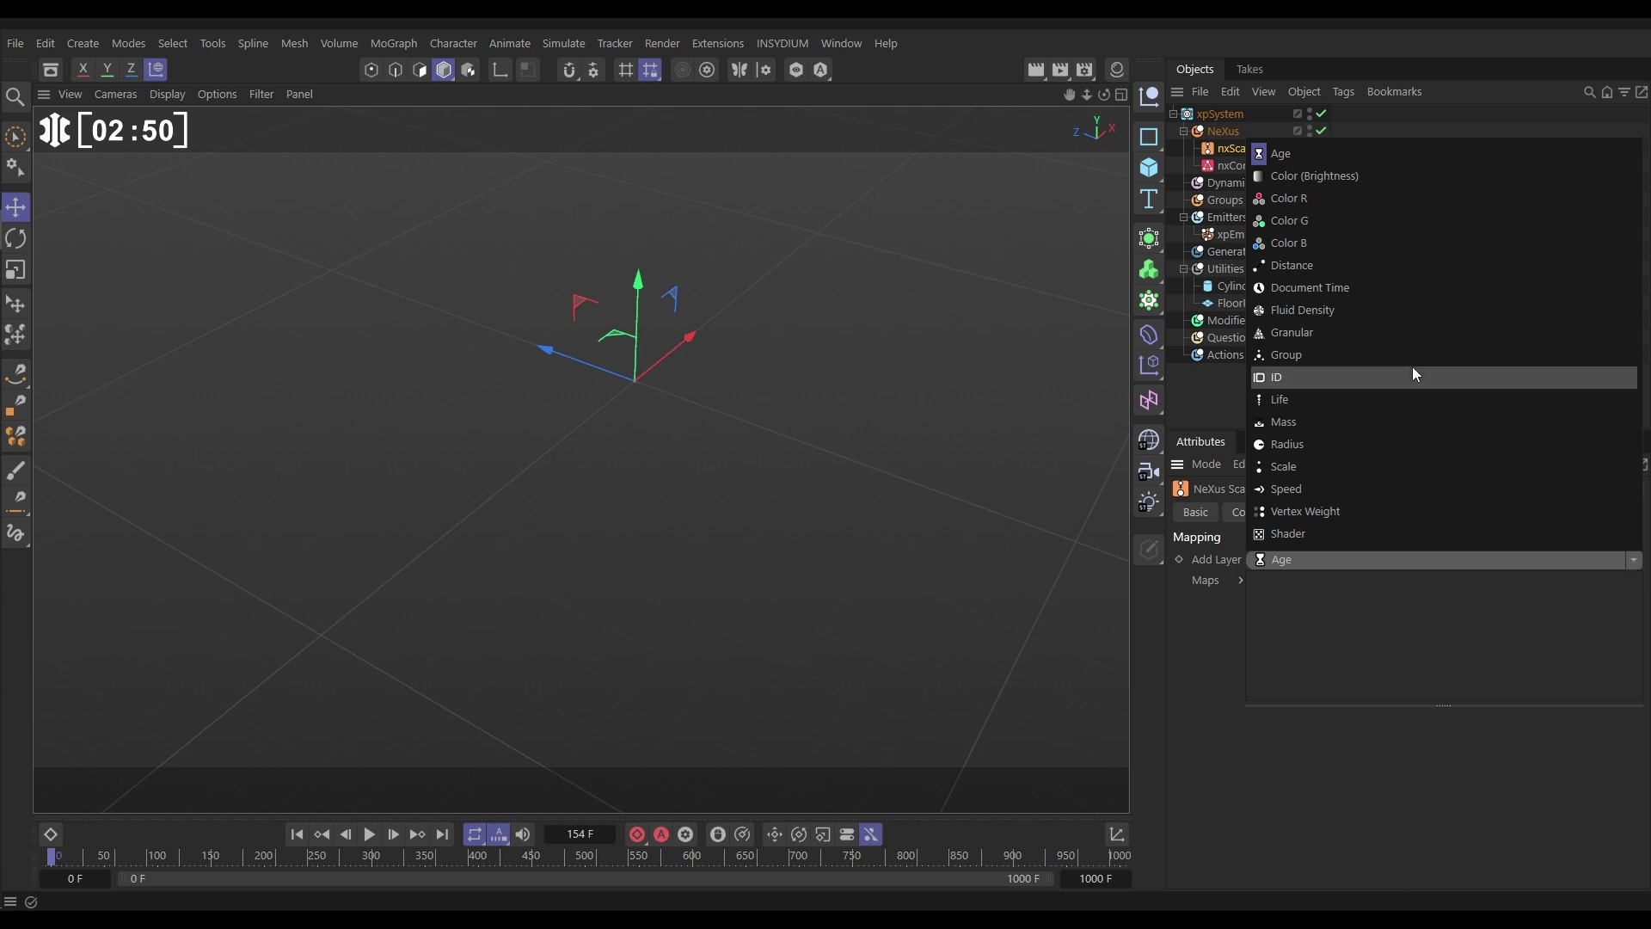
left_click(1312, 265)
left_click_drag(1636, 657, 1611, 703)
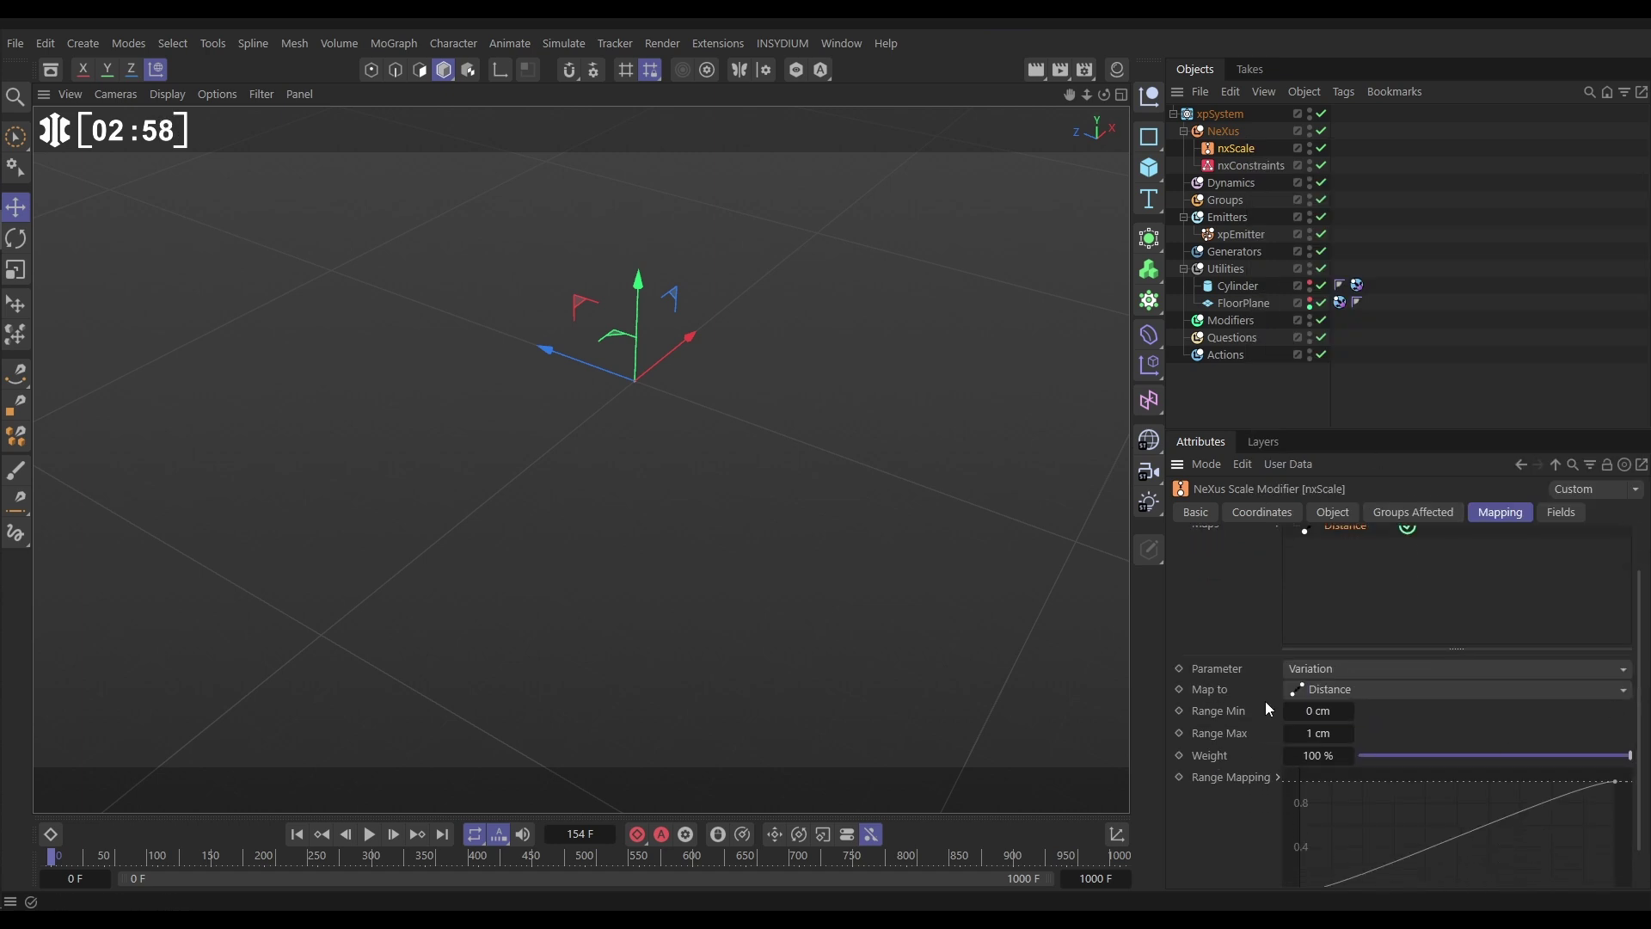
left_click(1309, 668)
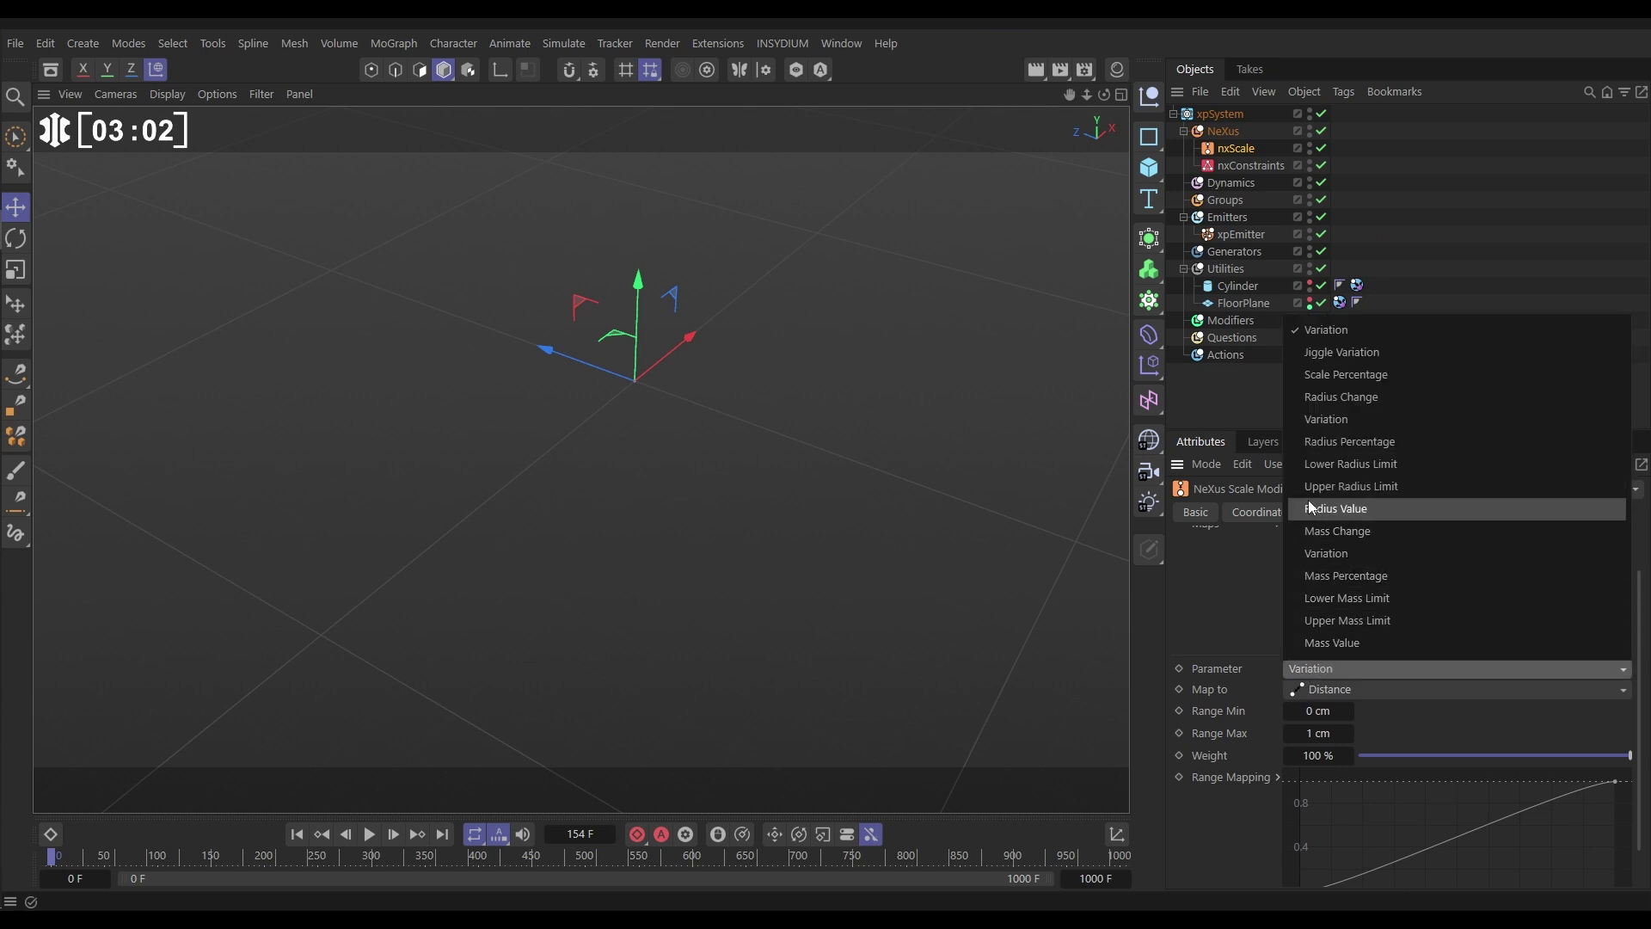
left_click(1331, 509)
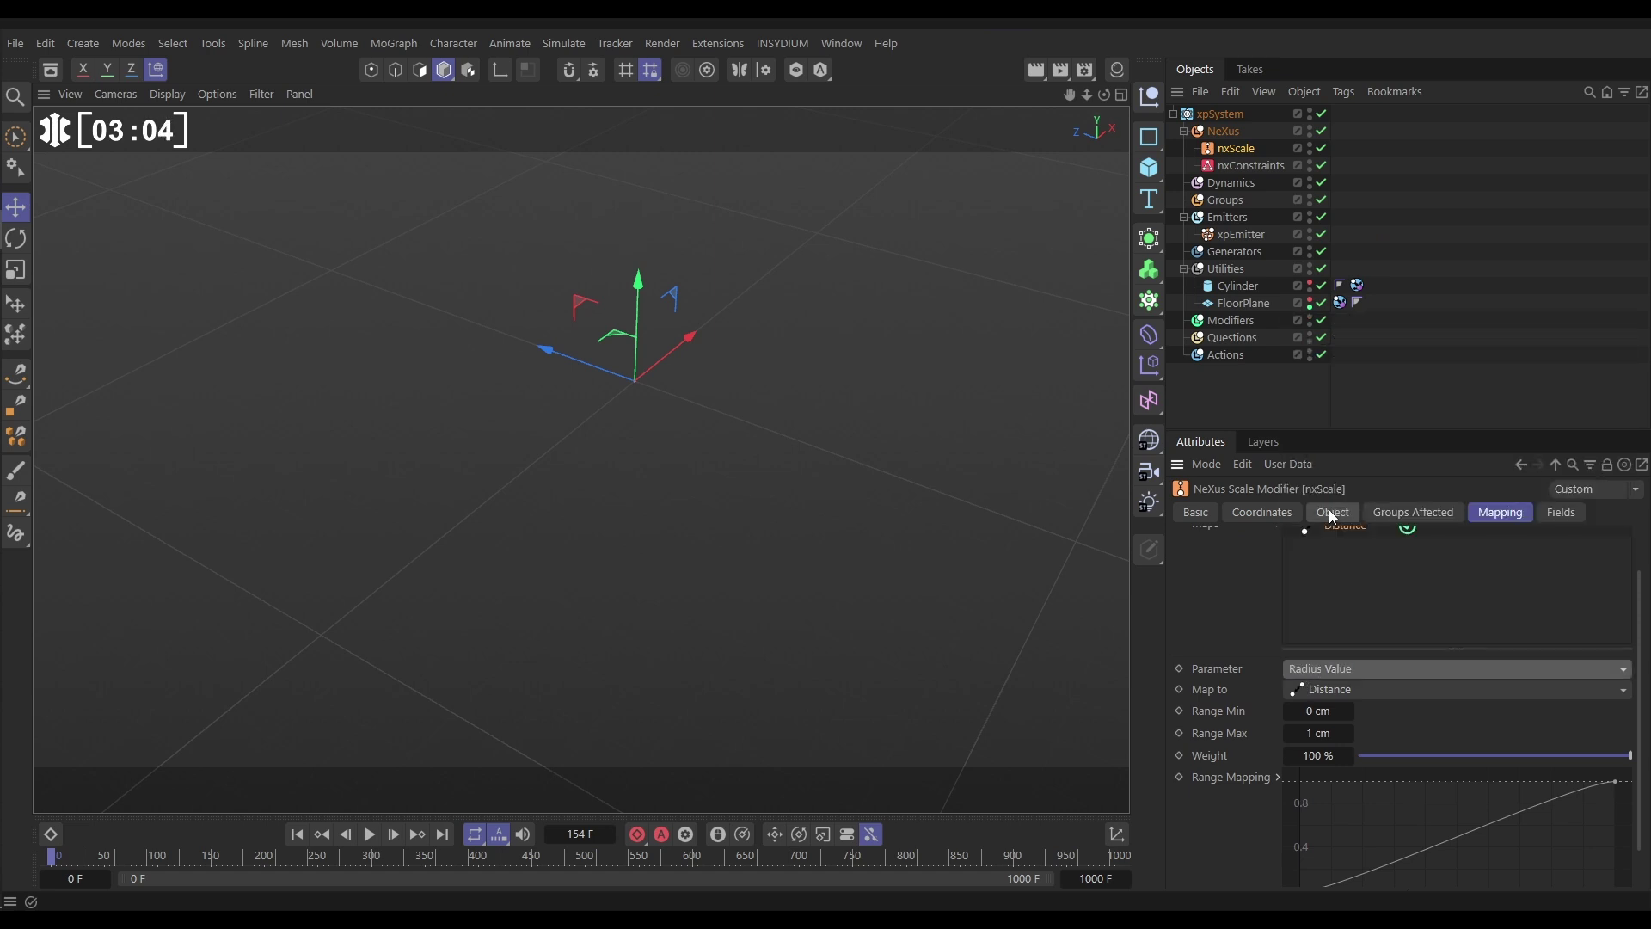
left_click_drag(1640, 696, 1644, 739)
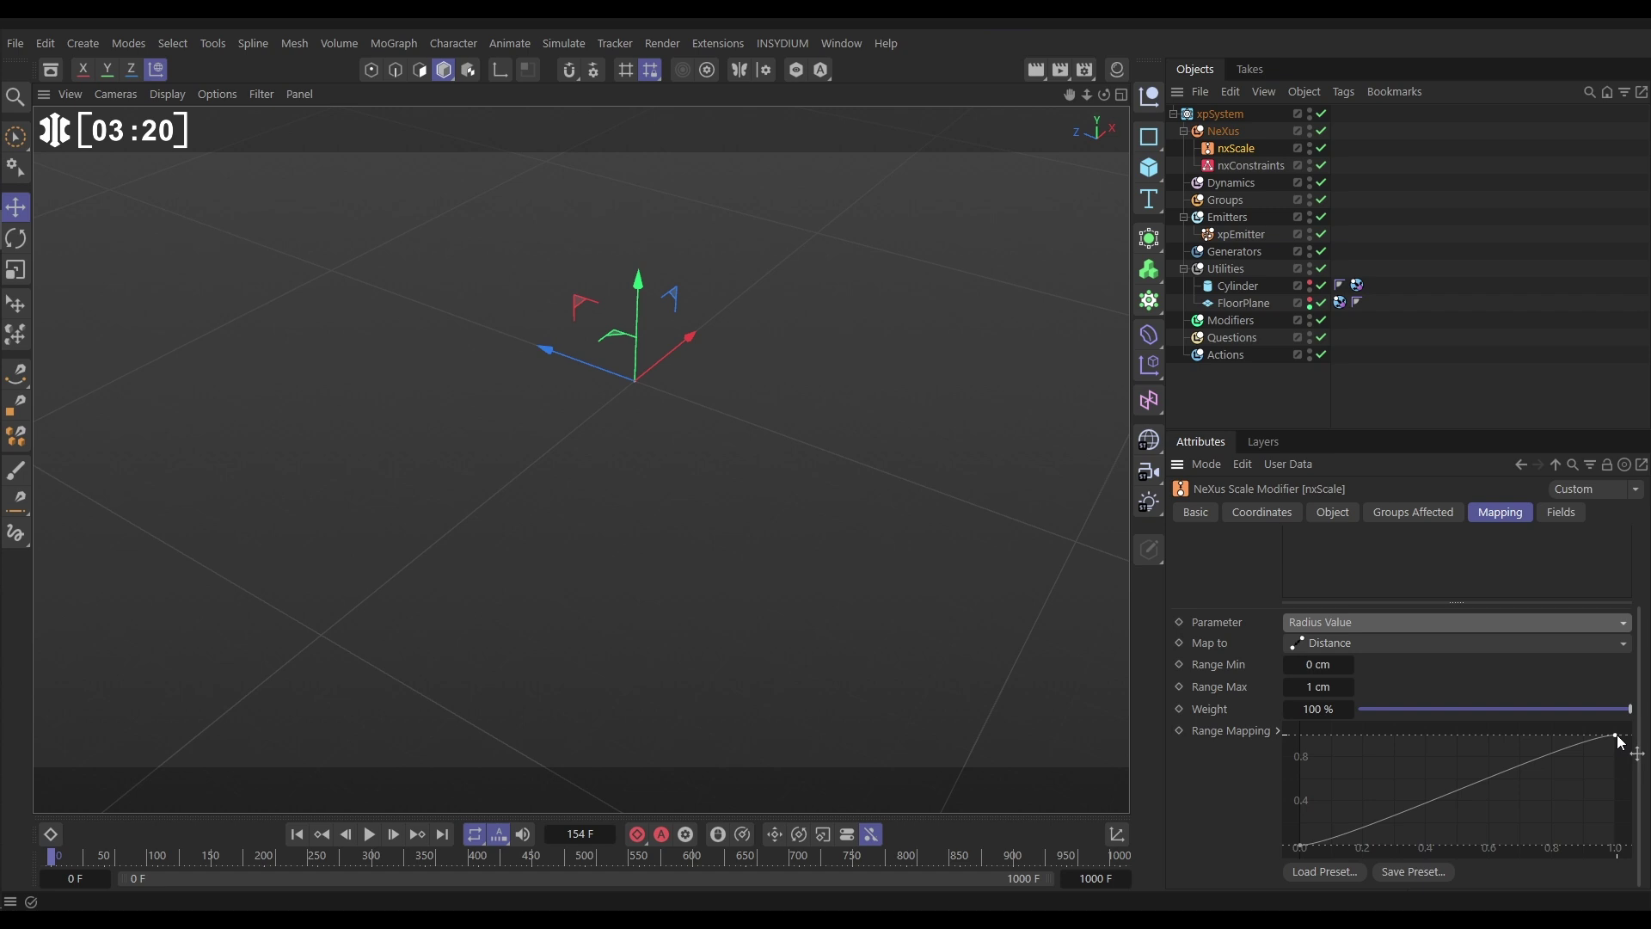
Step: Set Range Max to 100 cm and shape the range curve into an early peak that tapers off
left_click(1319, 688)
type("100")
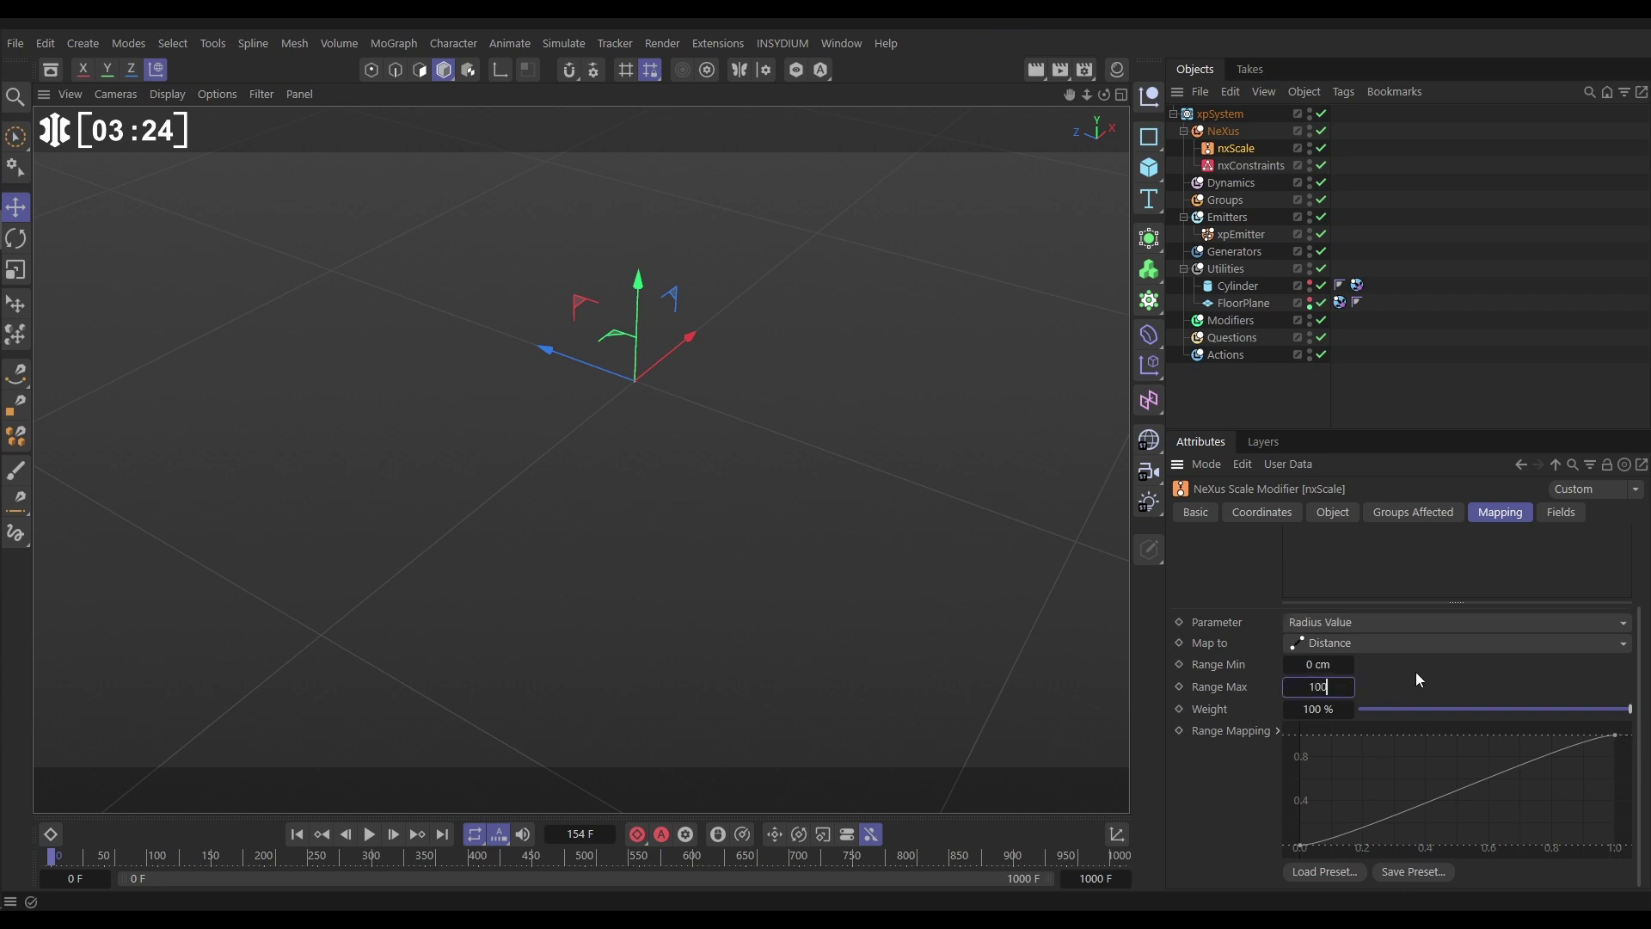
key("Return")
left_click_drag(1615, 736, 1553, 894)
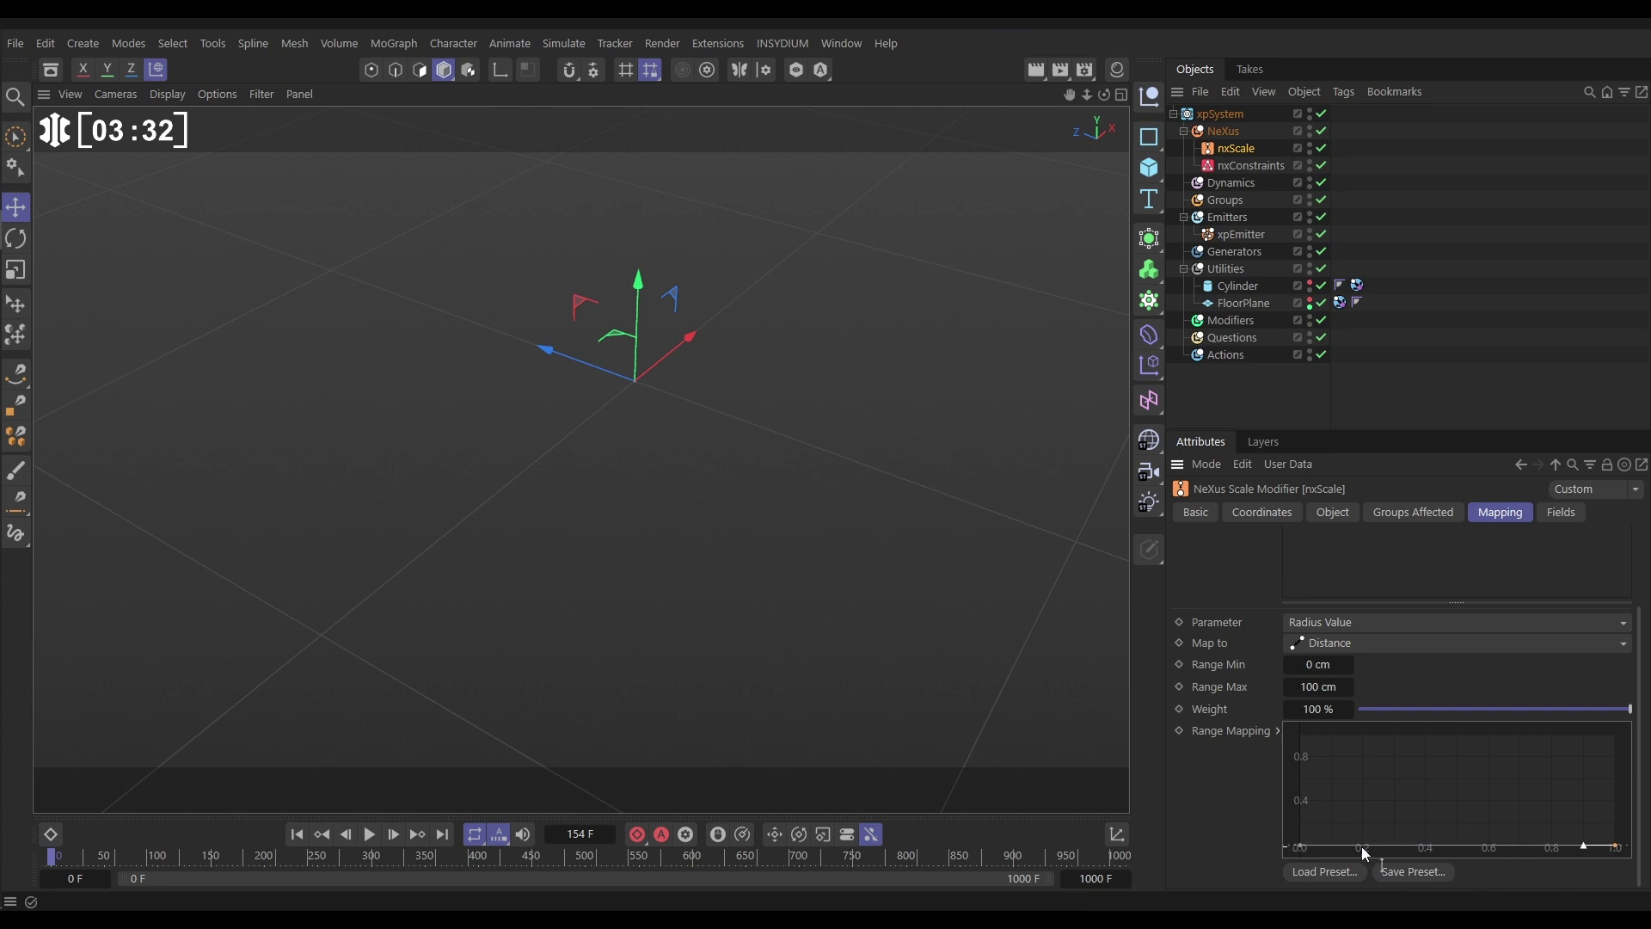
left_click(1384, 846, "ctrl")
left_click_drag(1365, 848, 1331, 733)
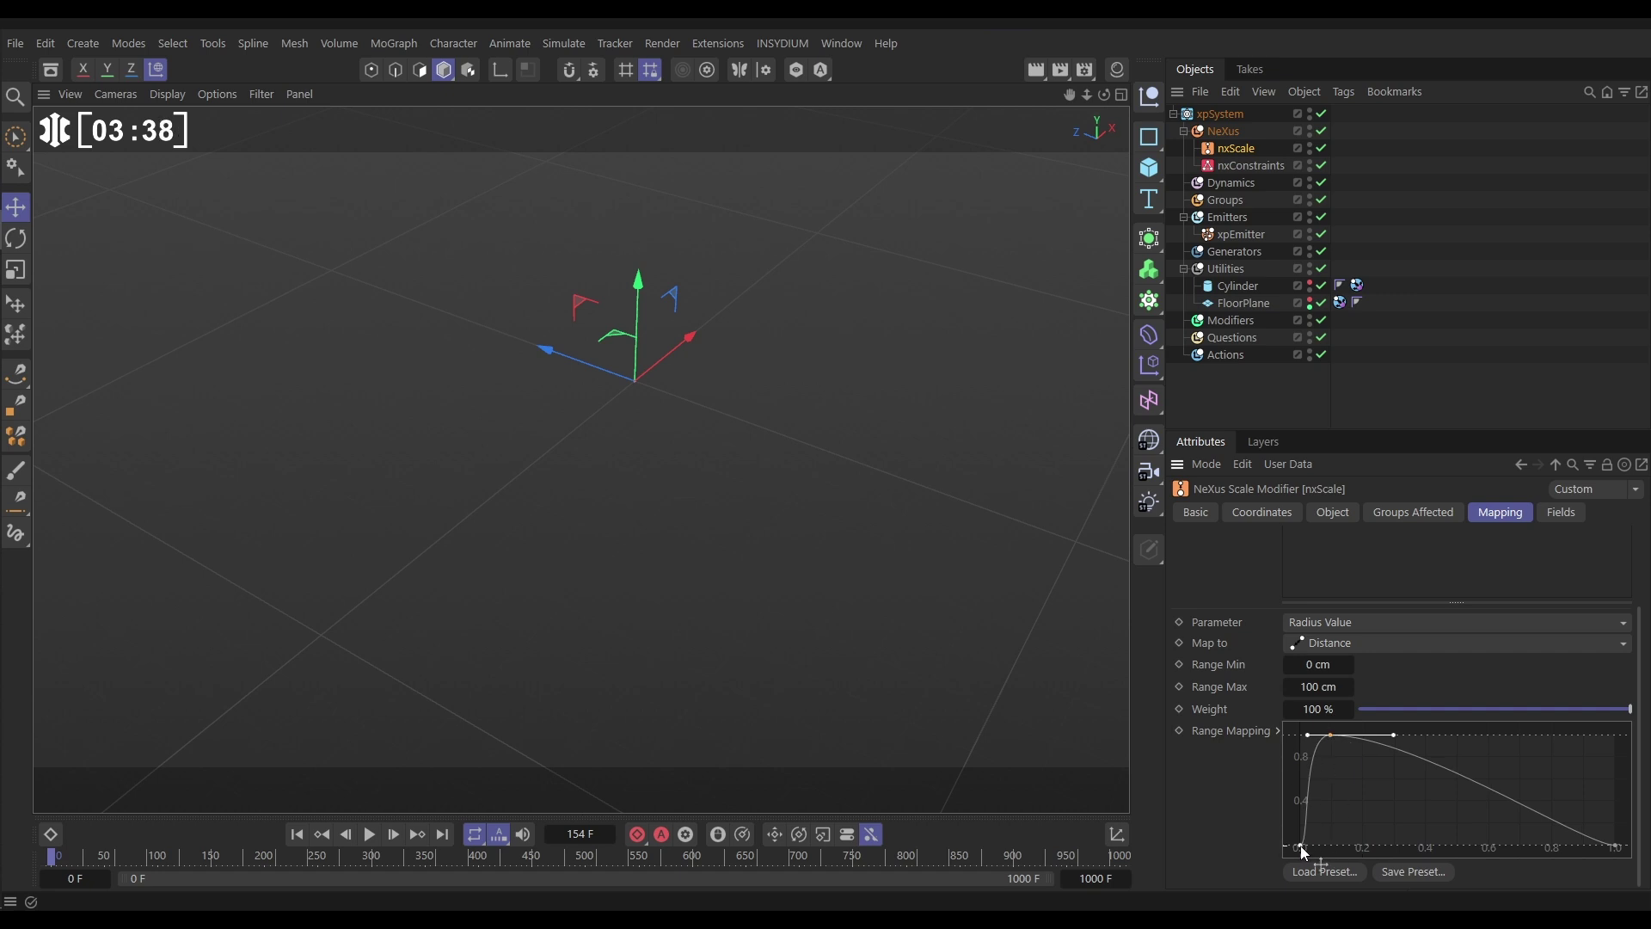
left_click(1330, 736)
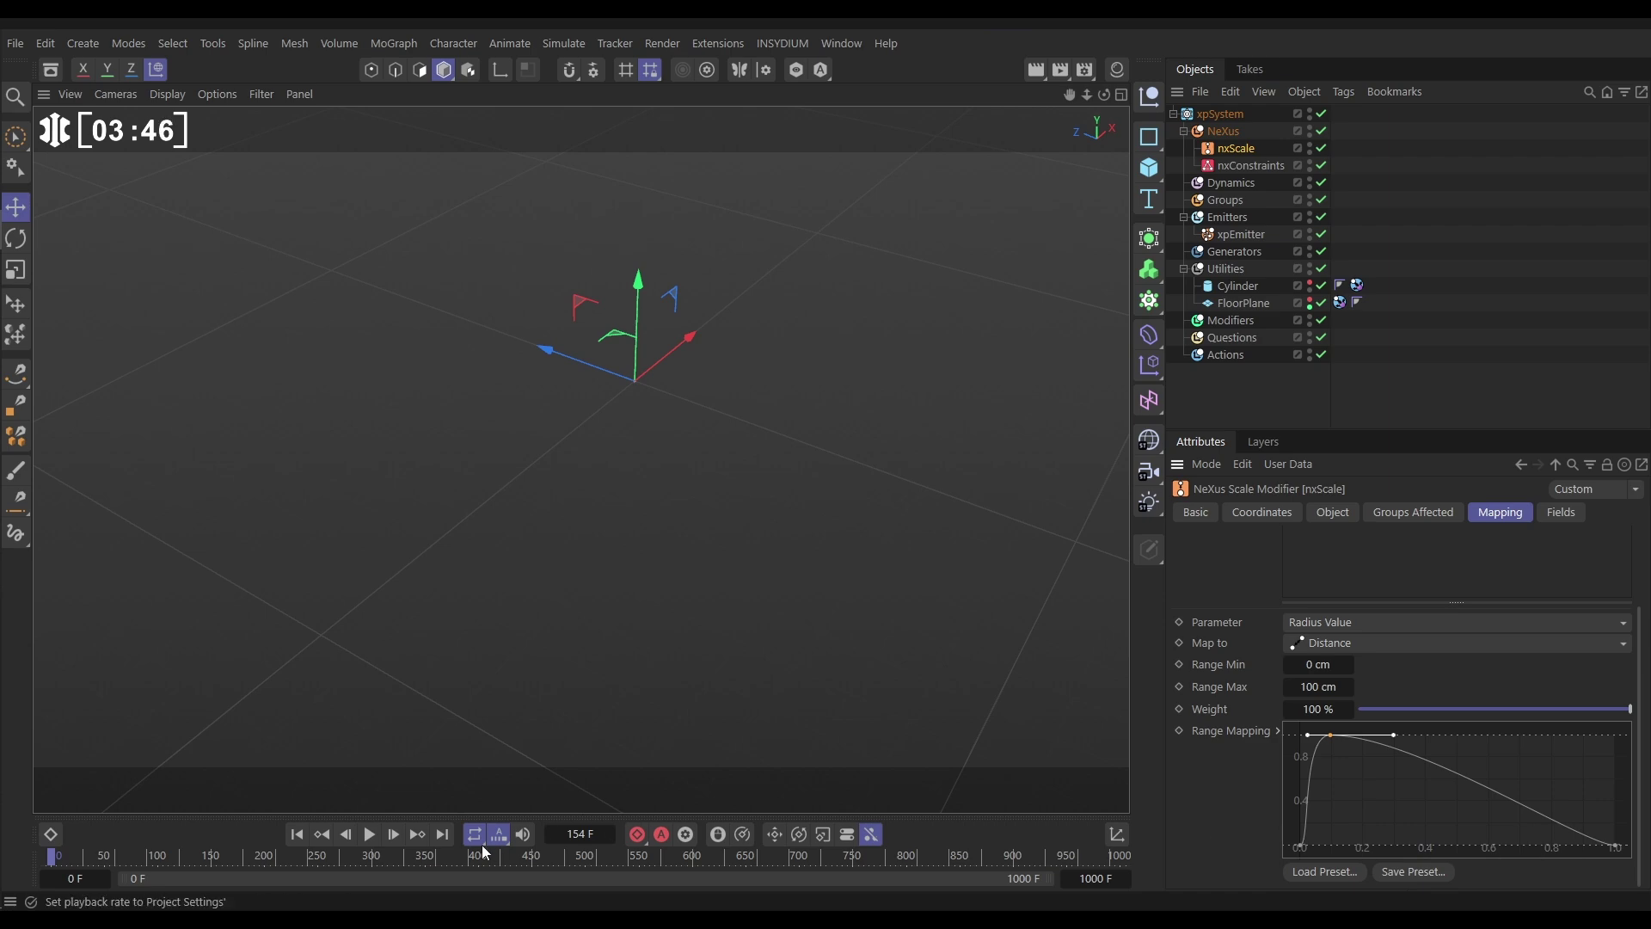
Step: Preview the new mapping, then make the Cylinder visible and select it
left_click(370, 834)
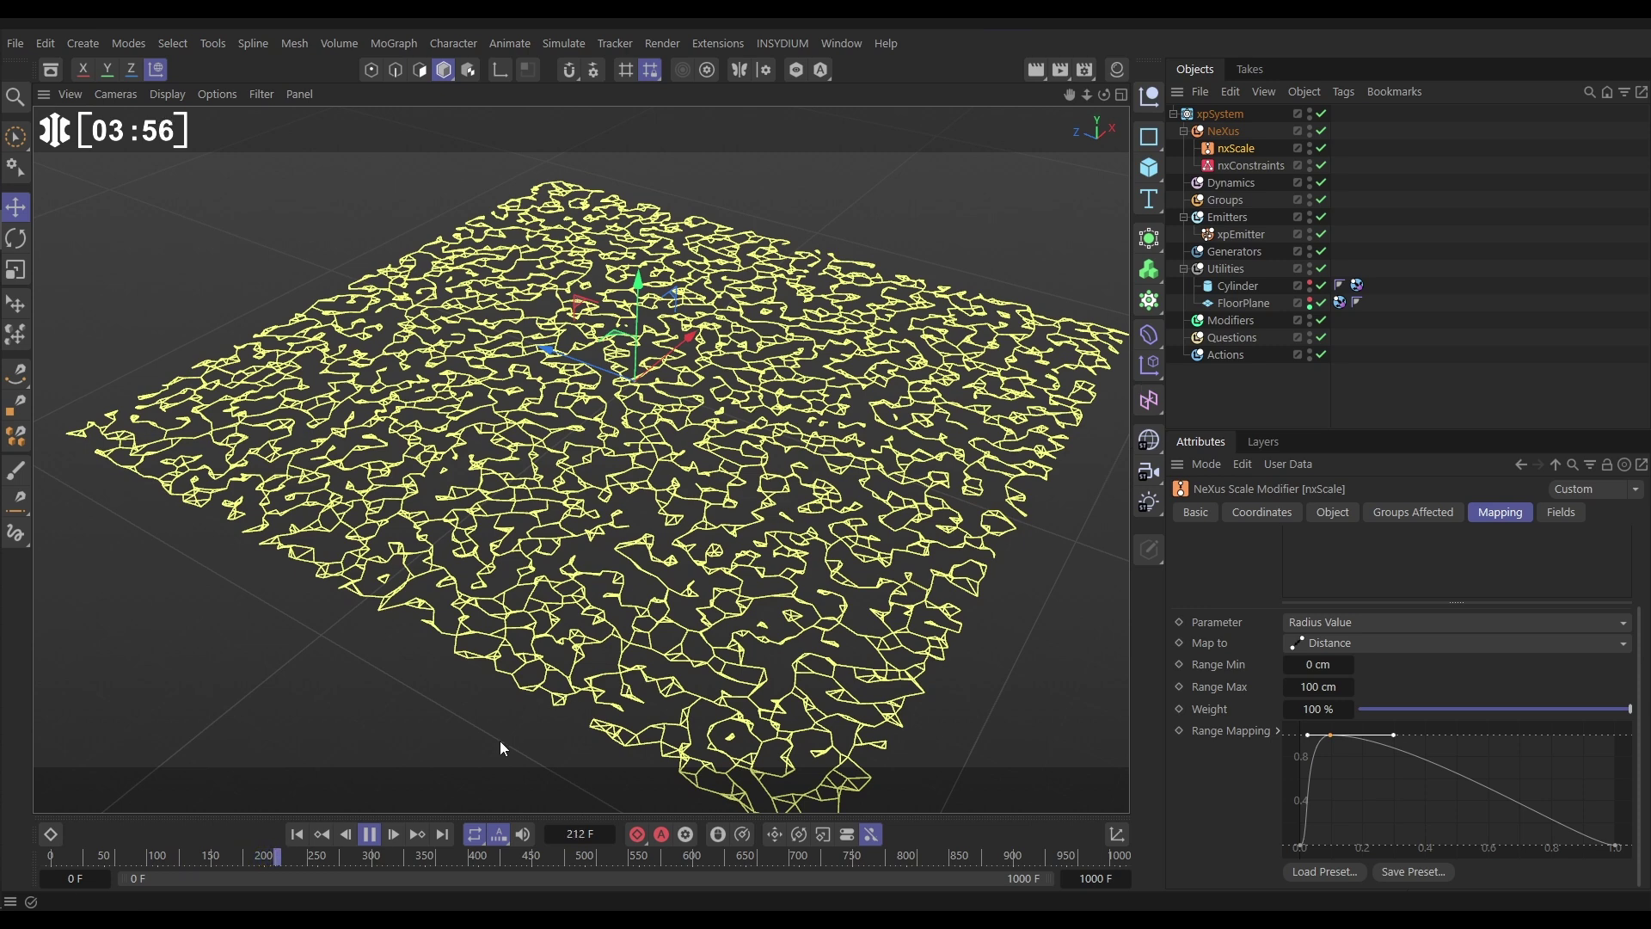
key("F8")
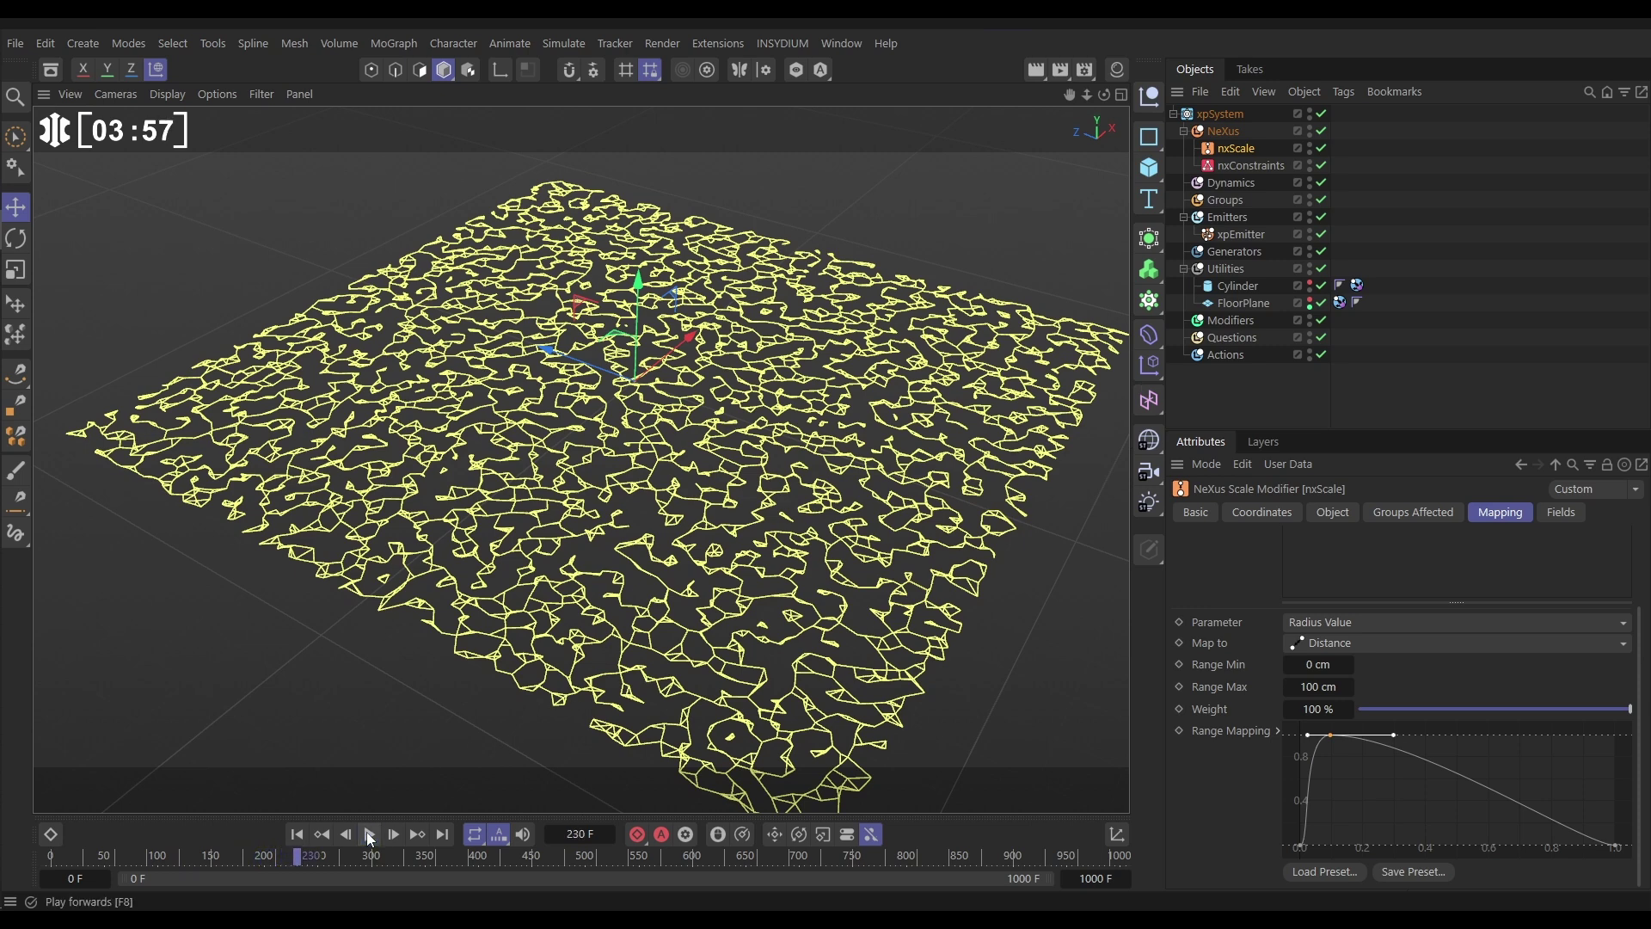
left_click(1309, 285)
left_click(1243, 288)
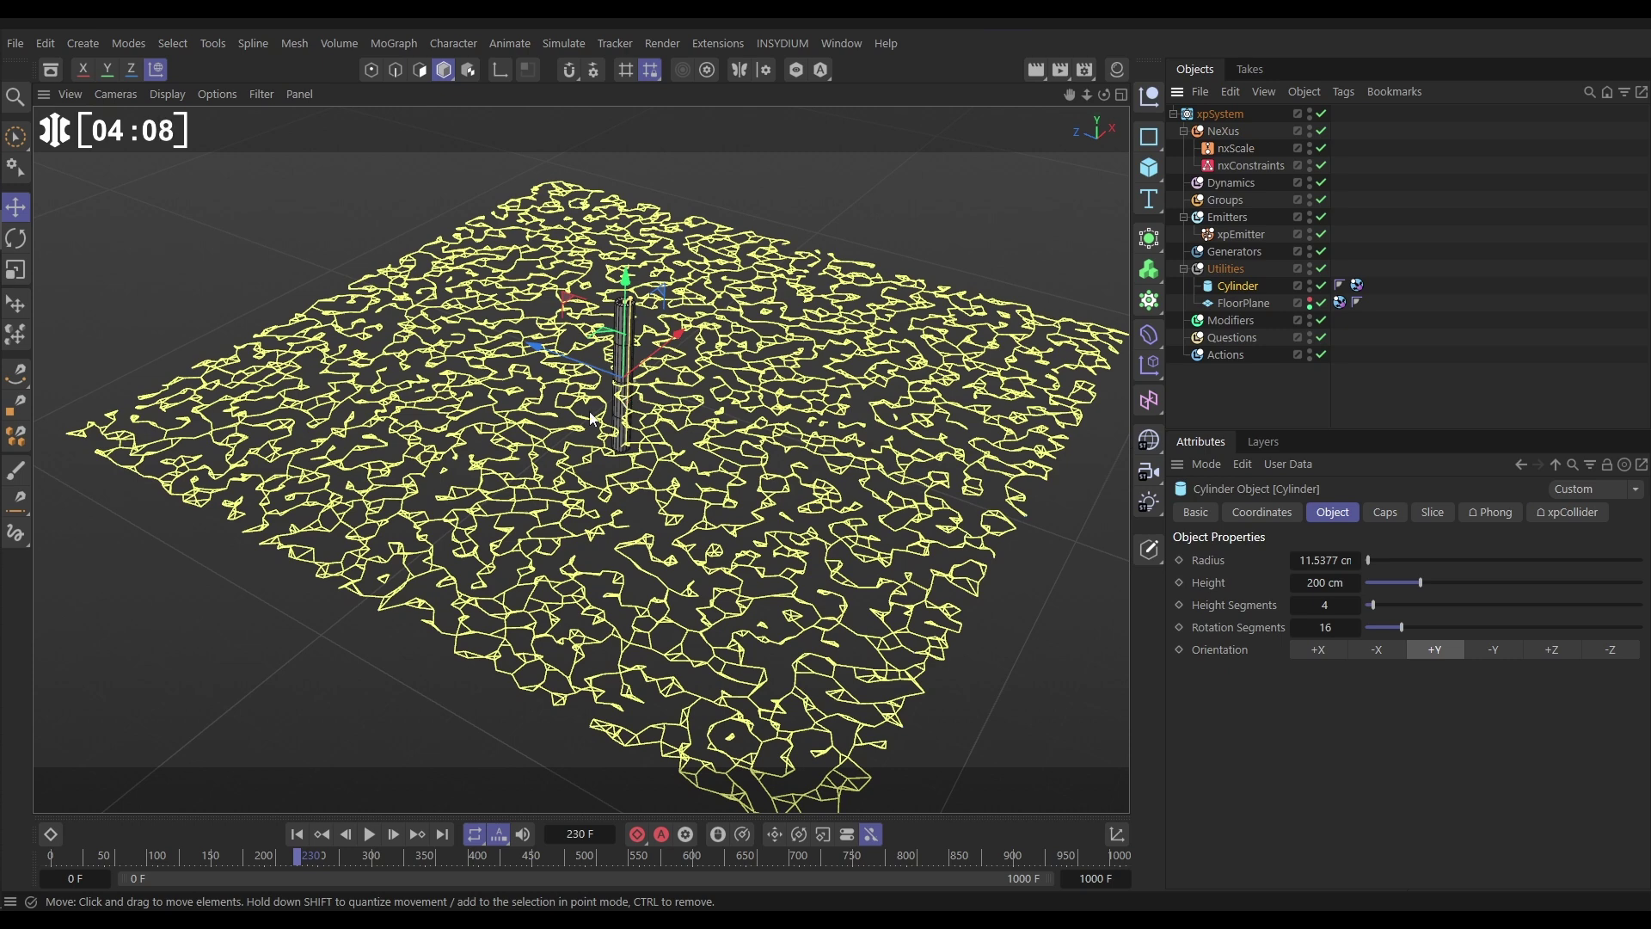
Step: Replay from the start, pause at frame 158, and orbit around the spreading particles
left_click(297, 834)
left_click(371, 834)
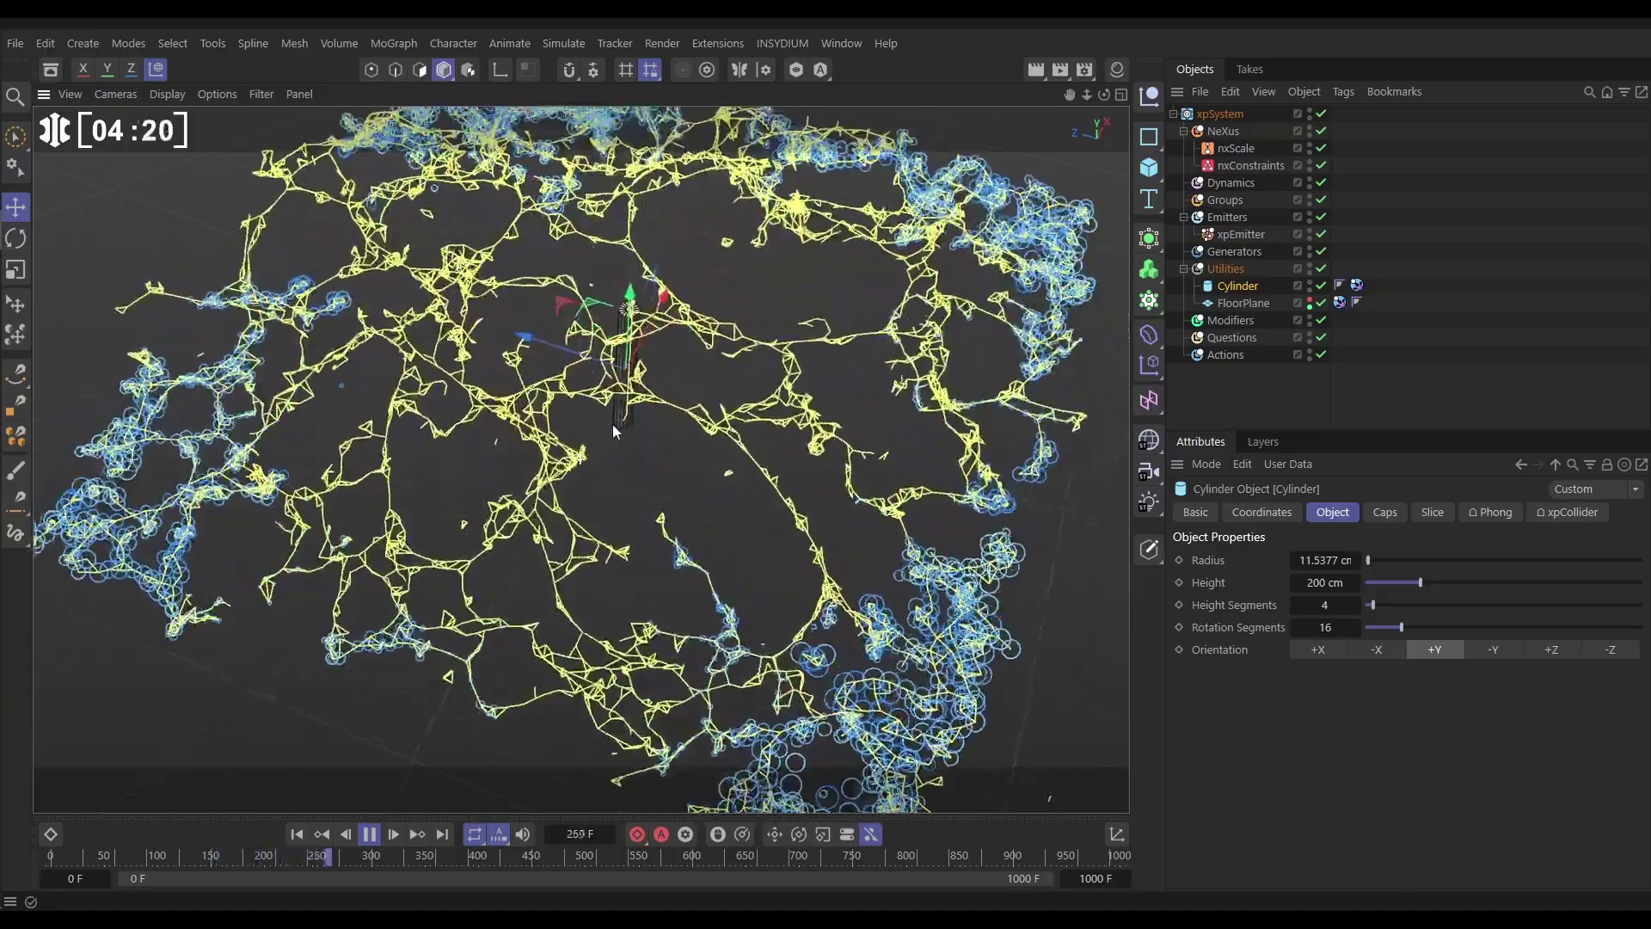
left_click(296, 834)
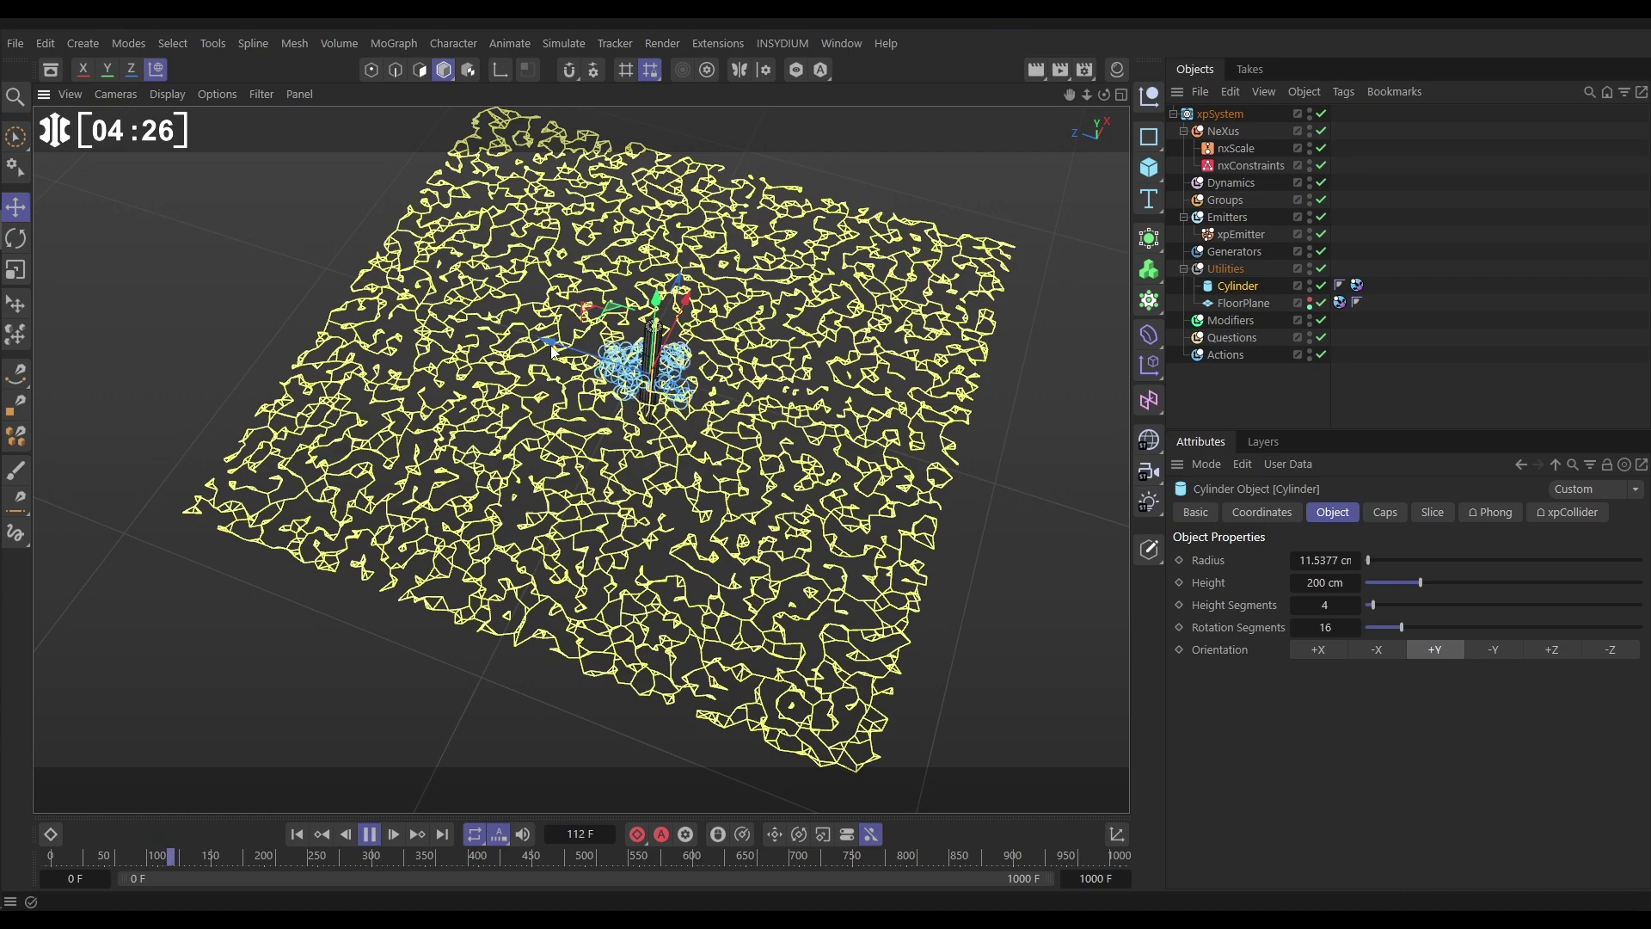
left_click(370, 834)
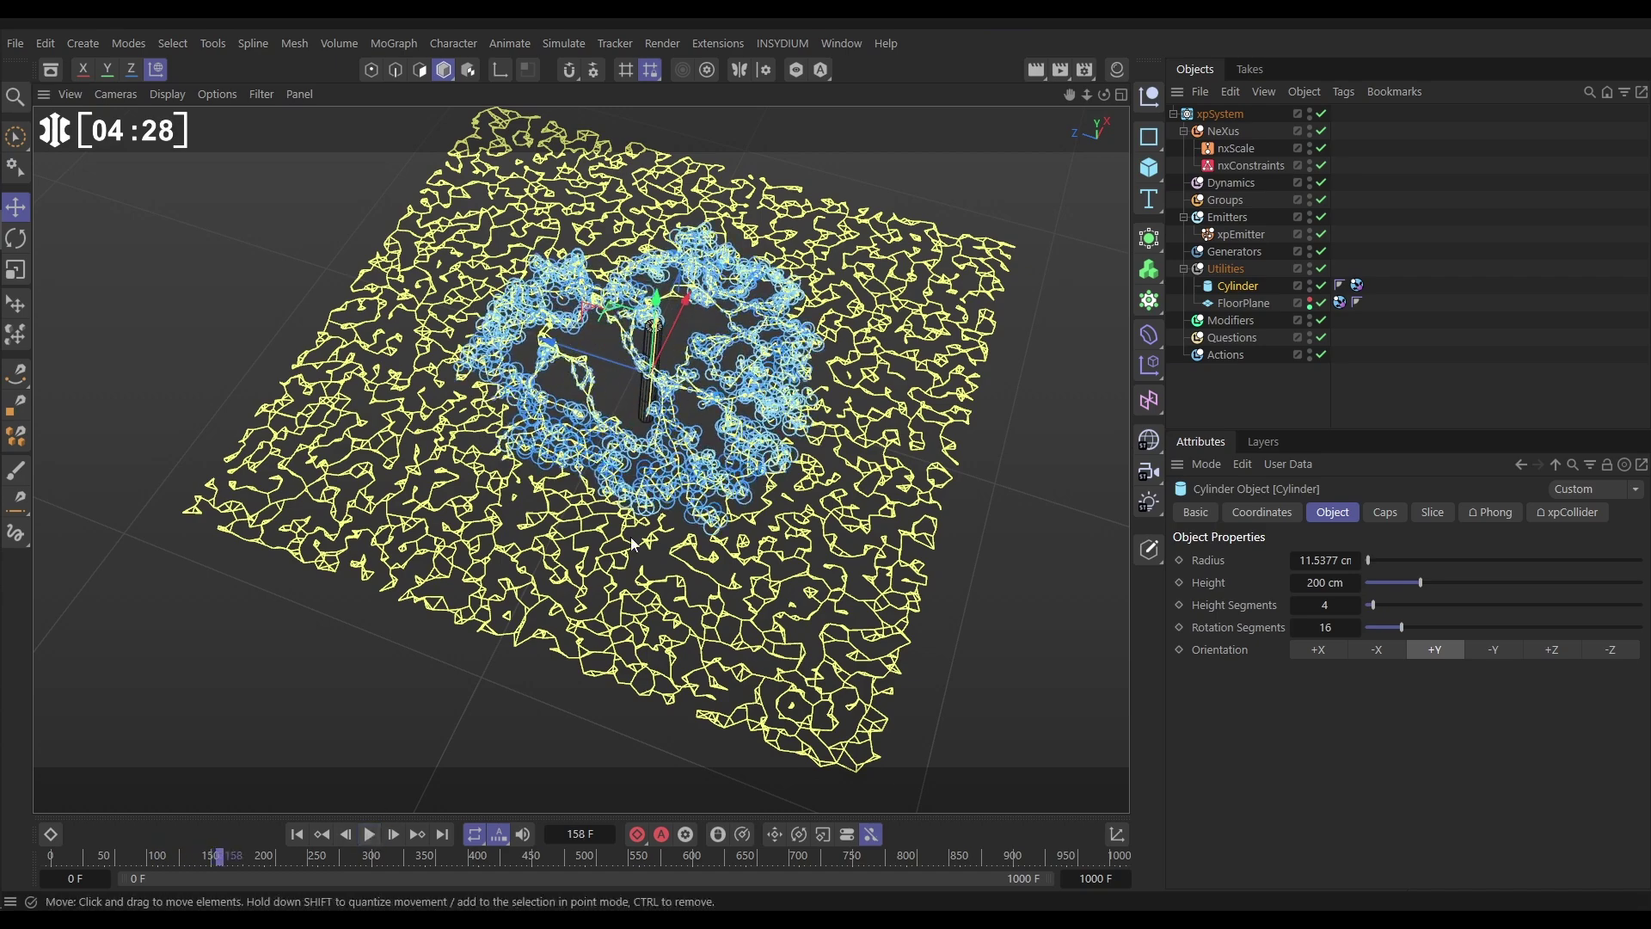
left_click_drag(361, 567, 595, 492, "alt")
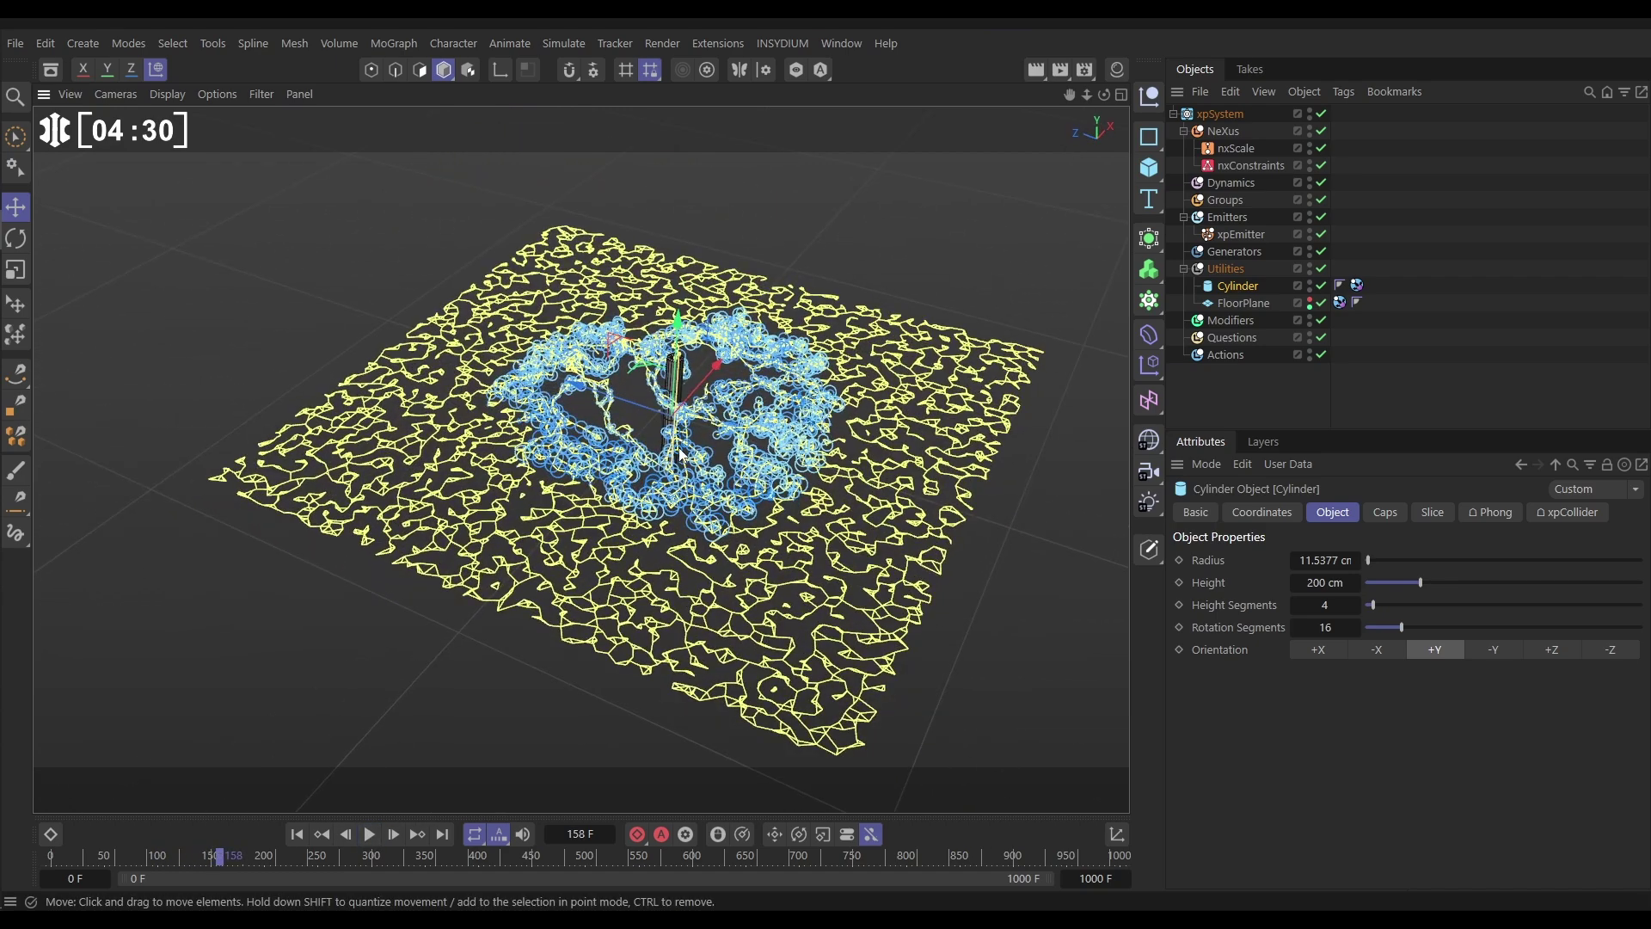
Step: Add an nxGravity modifier under the NeXus folder
left_click(1222, 130)
left_click(1634, 602)
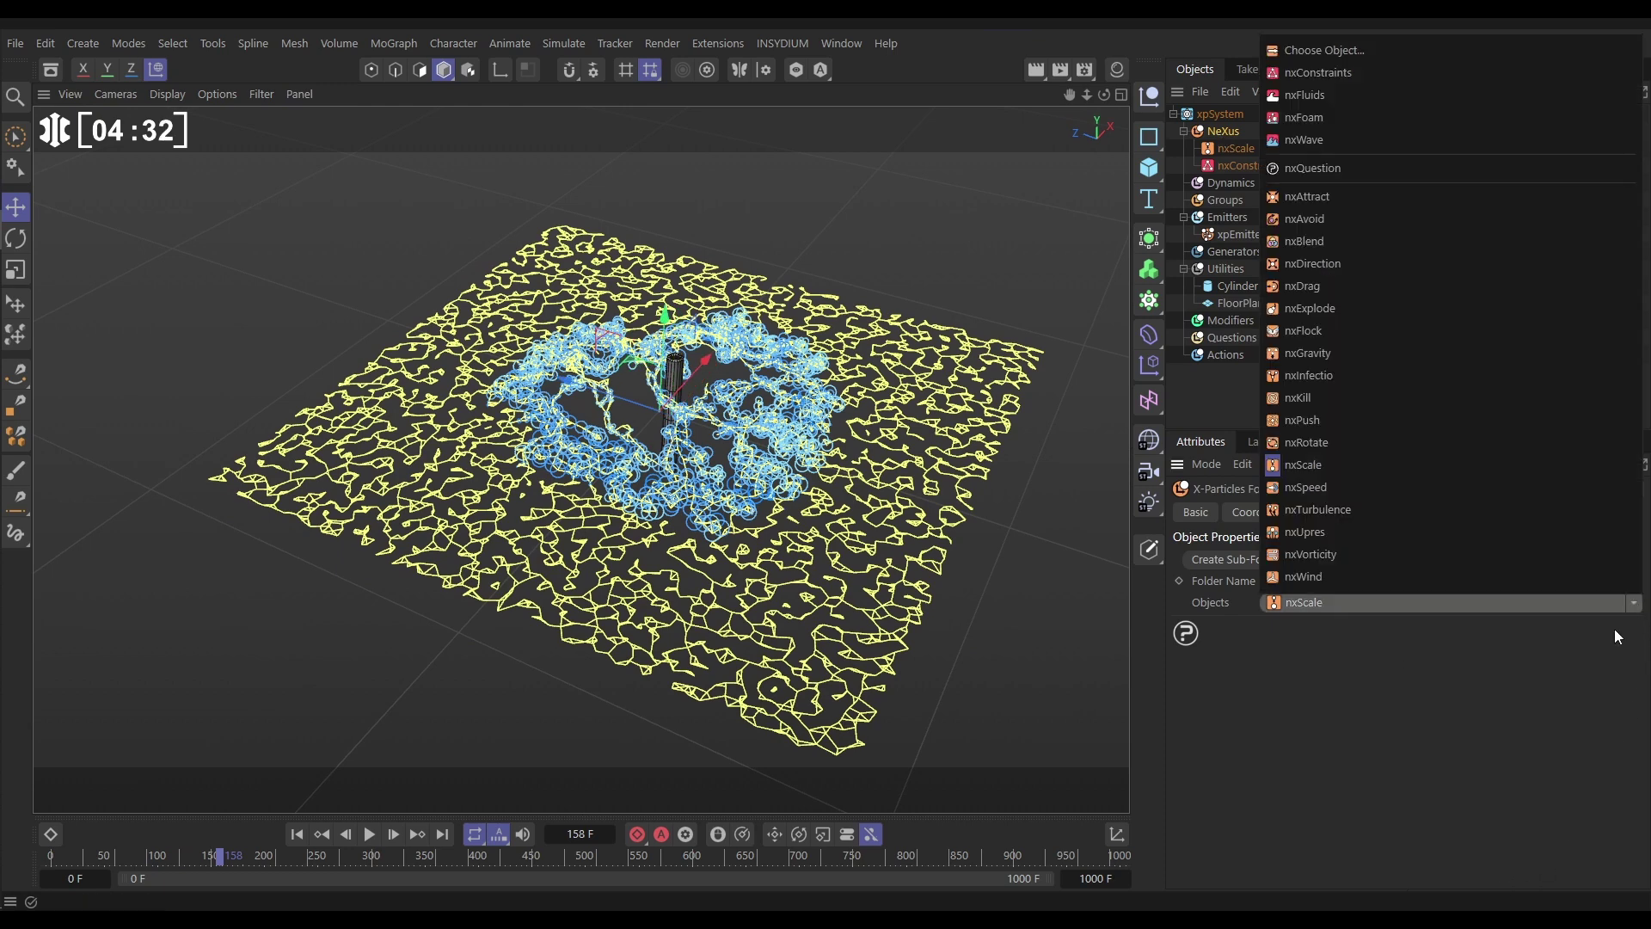
left_click(1307, 352)
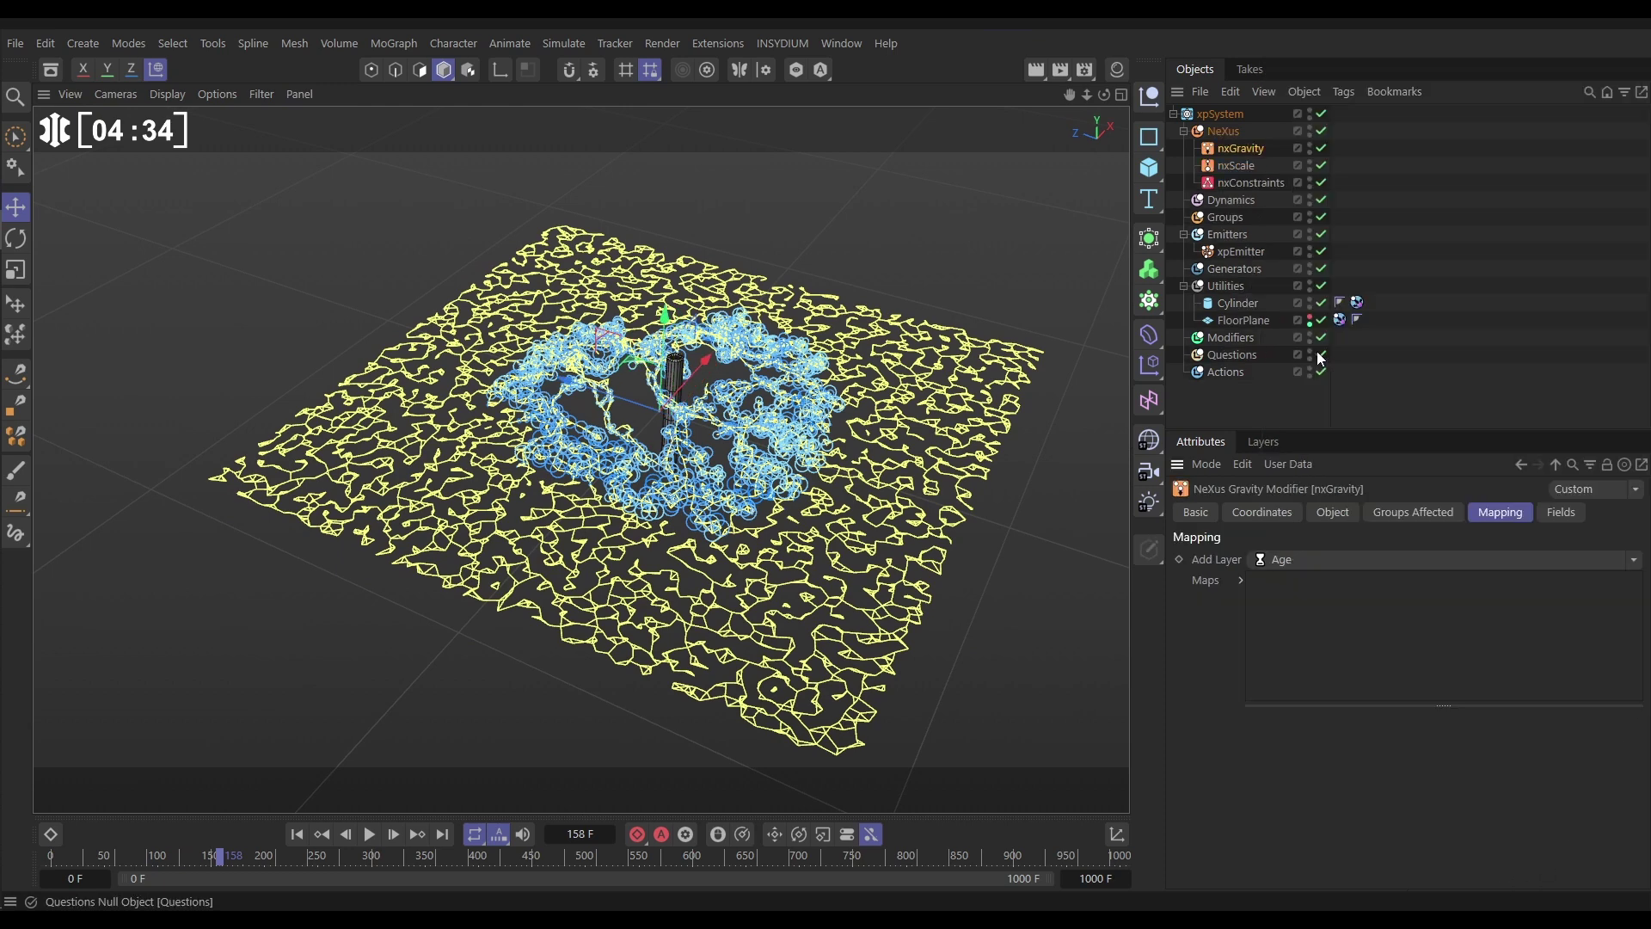
left_click(1332, 512)
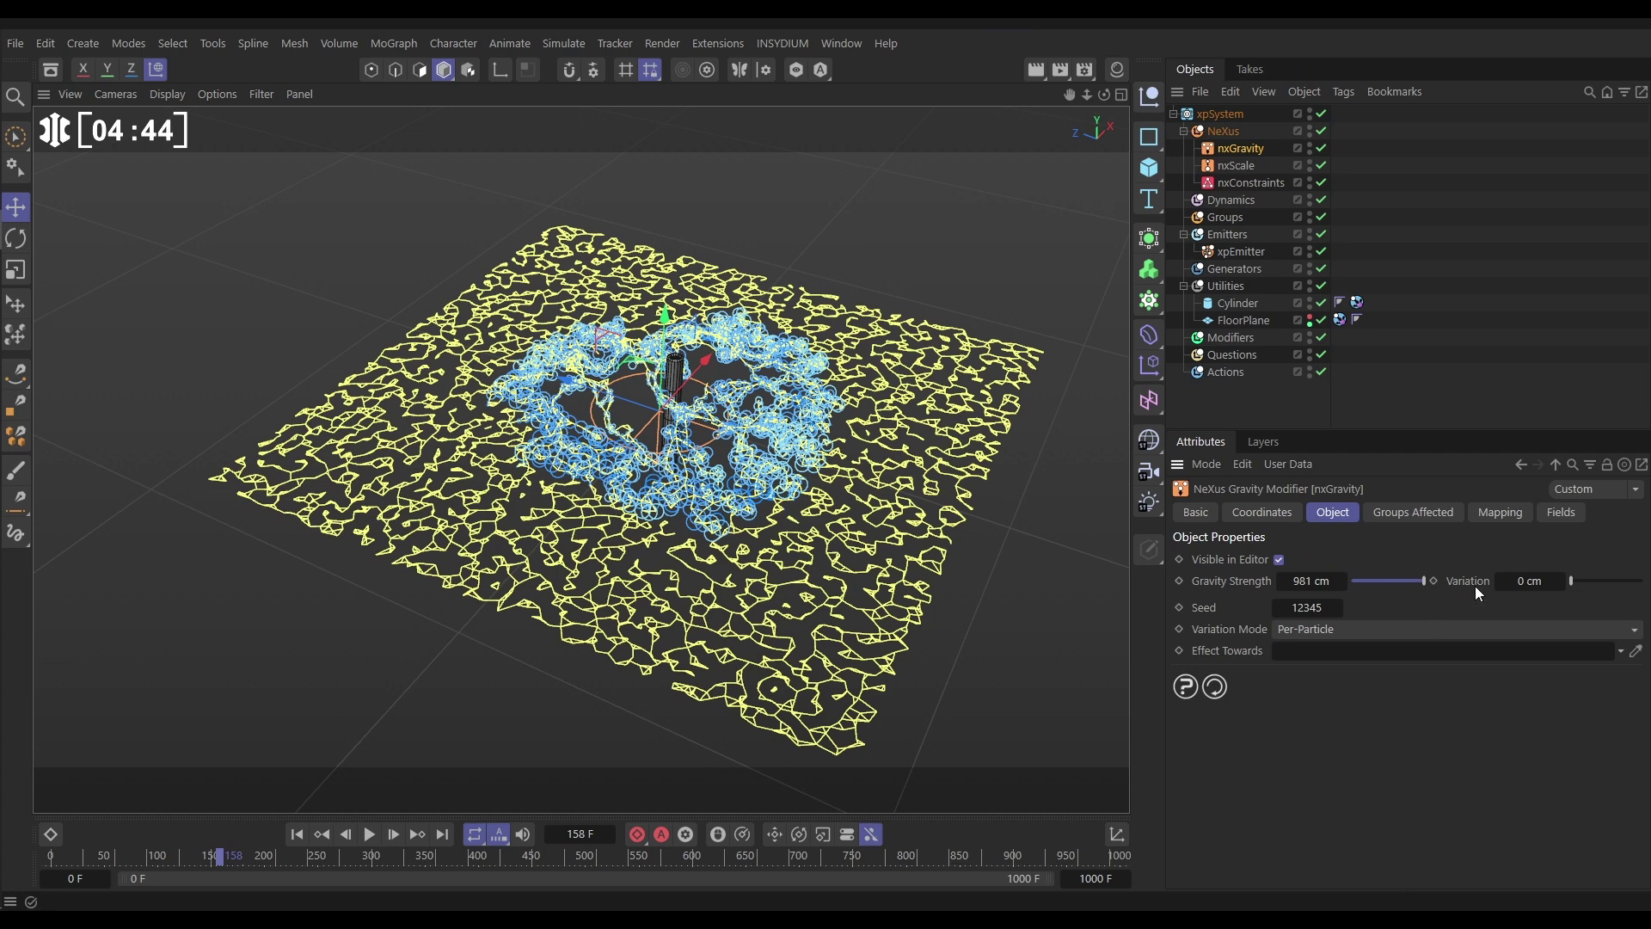
Step: Map gravity strength to Distance over 0–100 cm with curve points at about 0.4 and 0.65
left_click(1503, 512)
left_click(1634, 559)
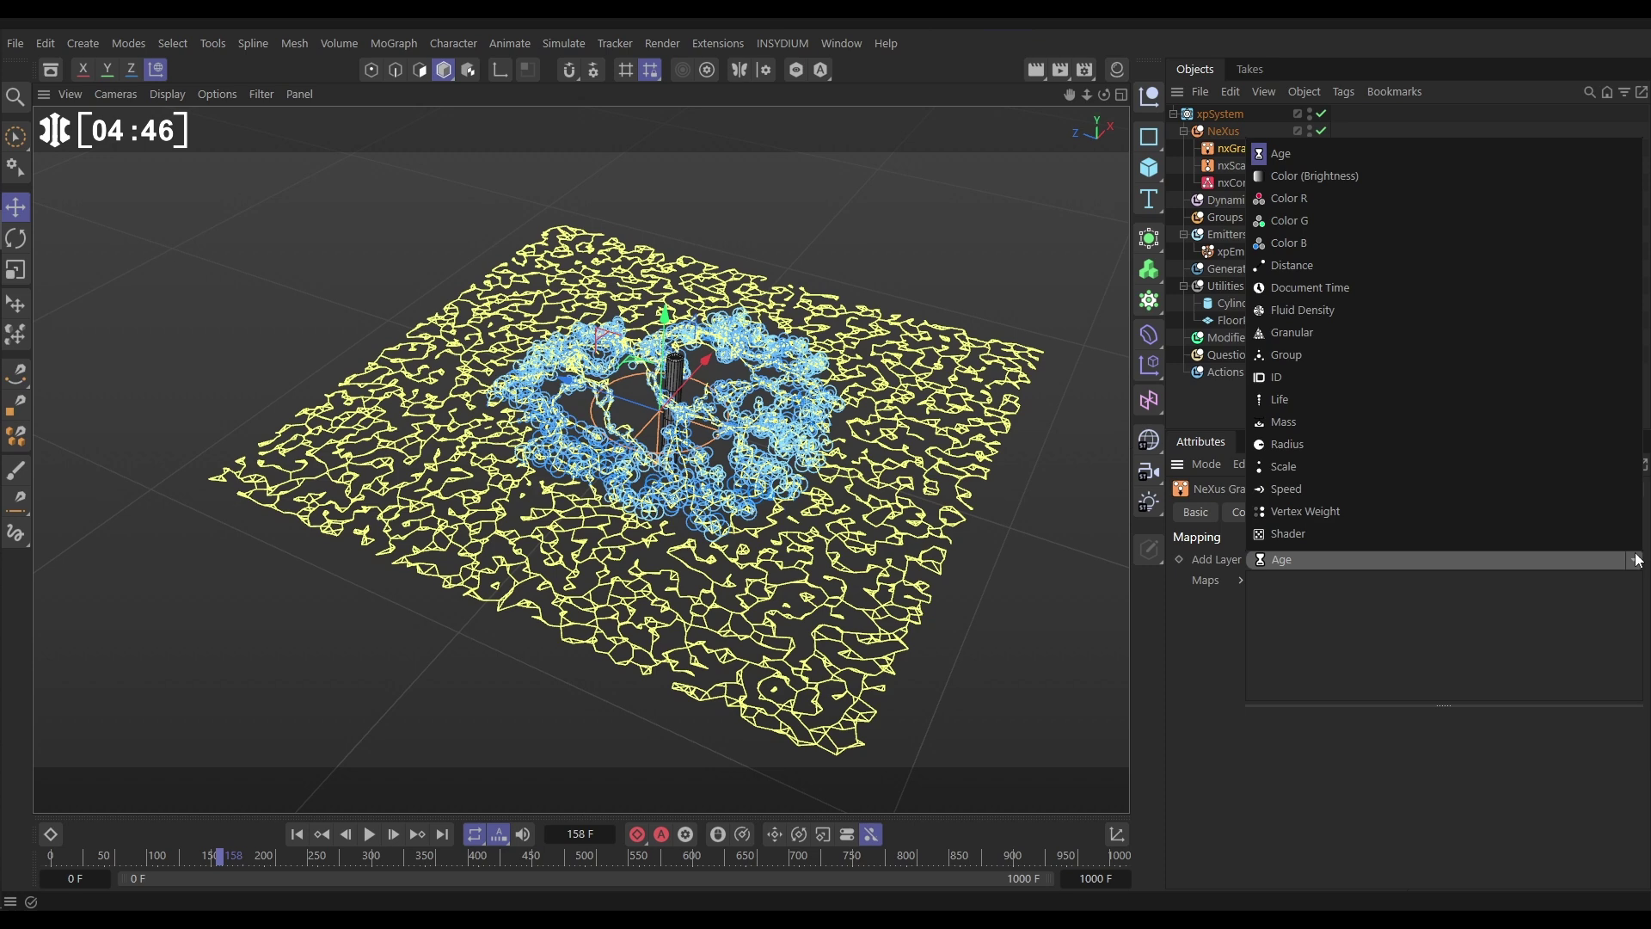
left_click(1292, 267)
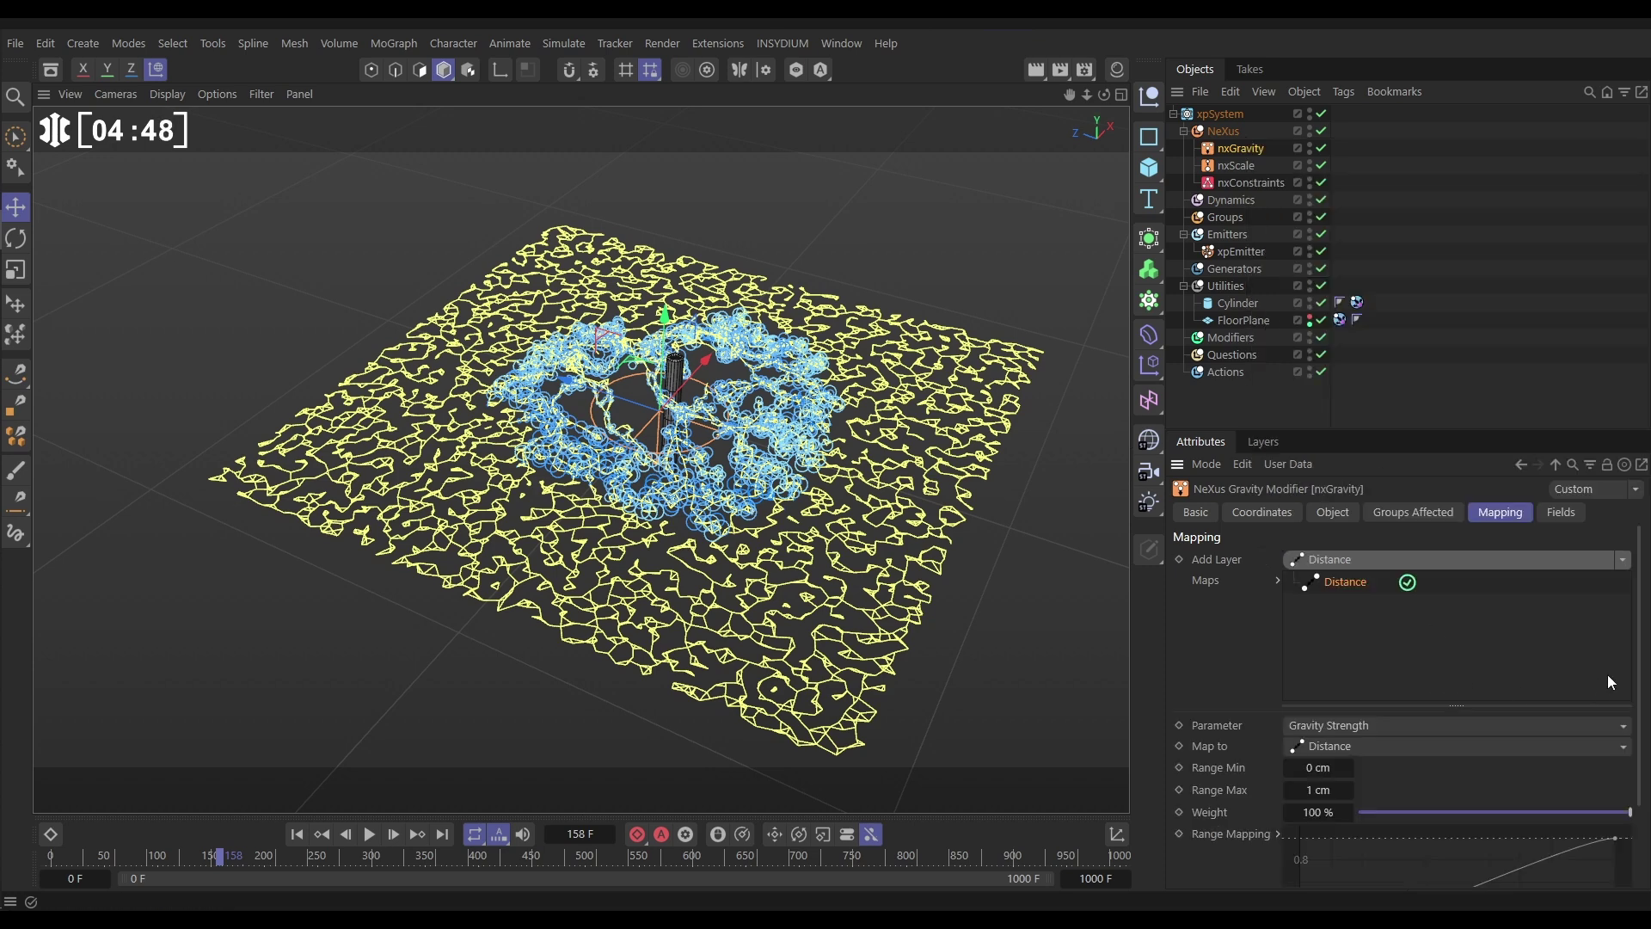
scroll(1643, 679, "down", 3)
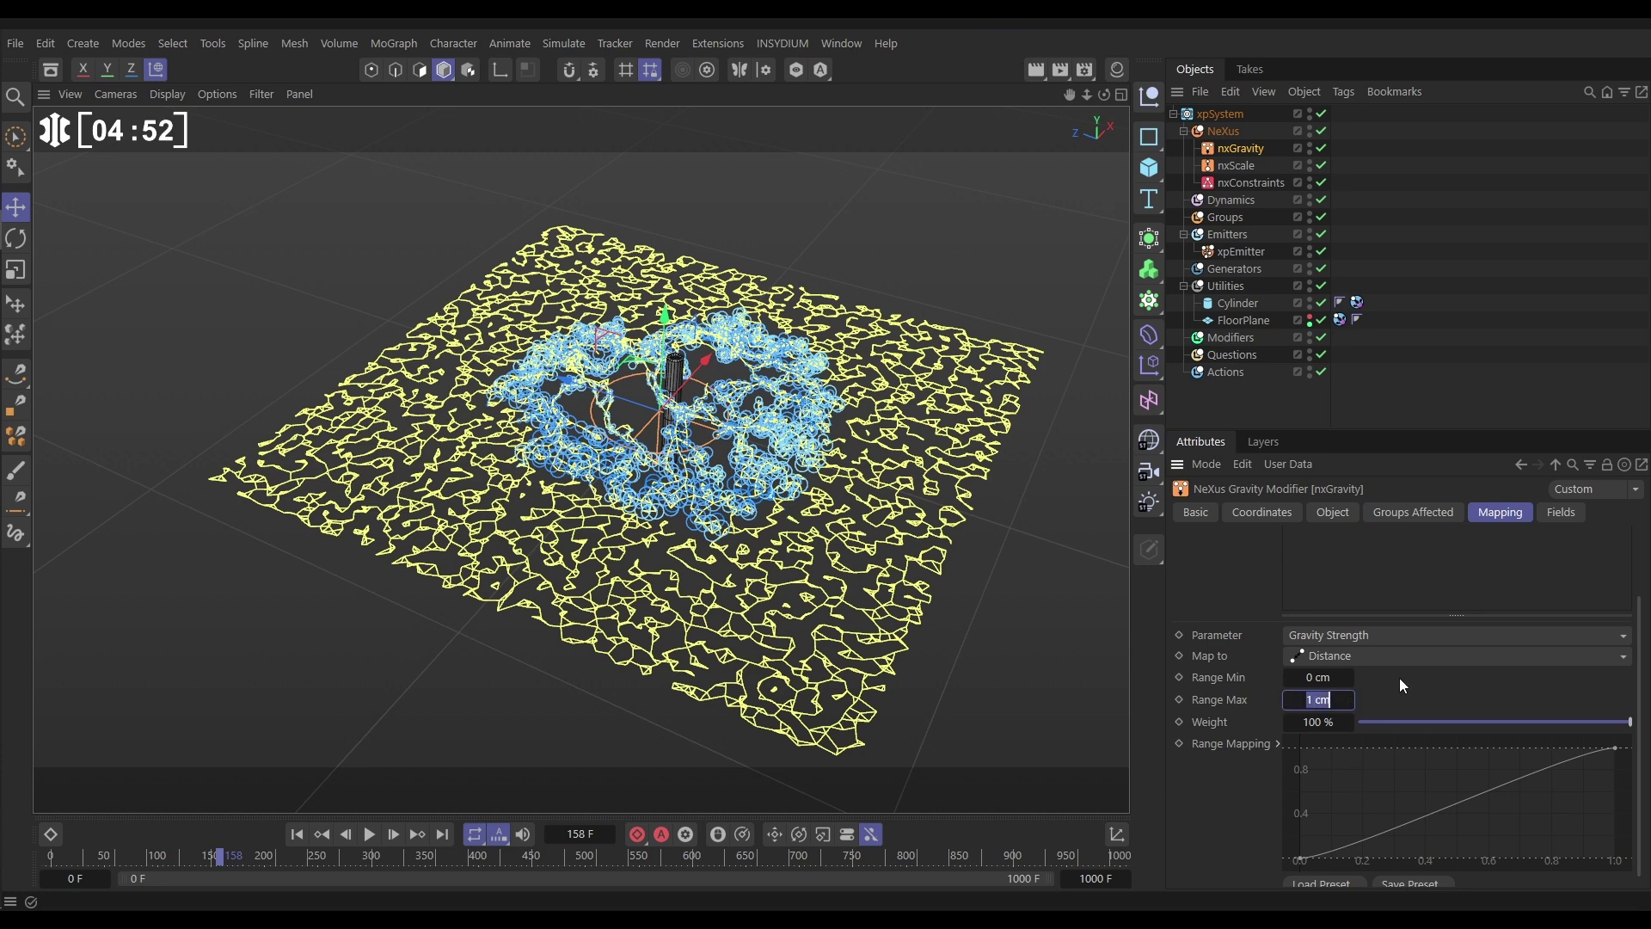
type("100")
key("Return")
scroll(1642, 698, "down", 1)
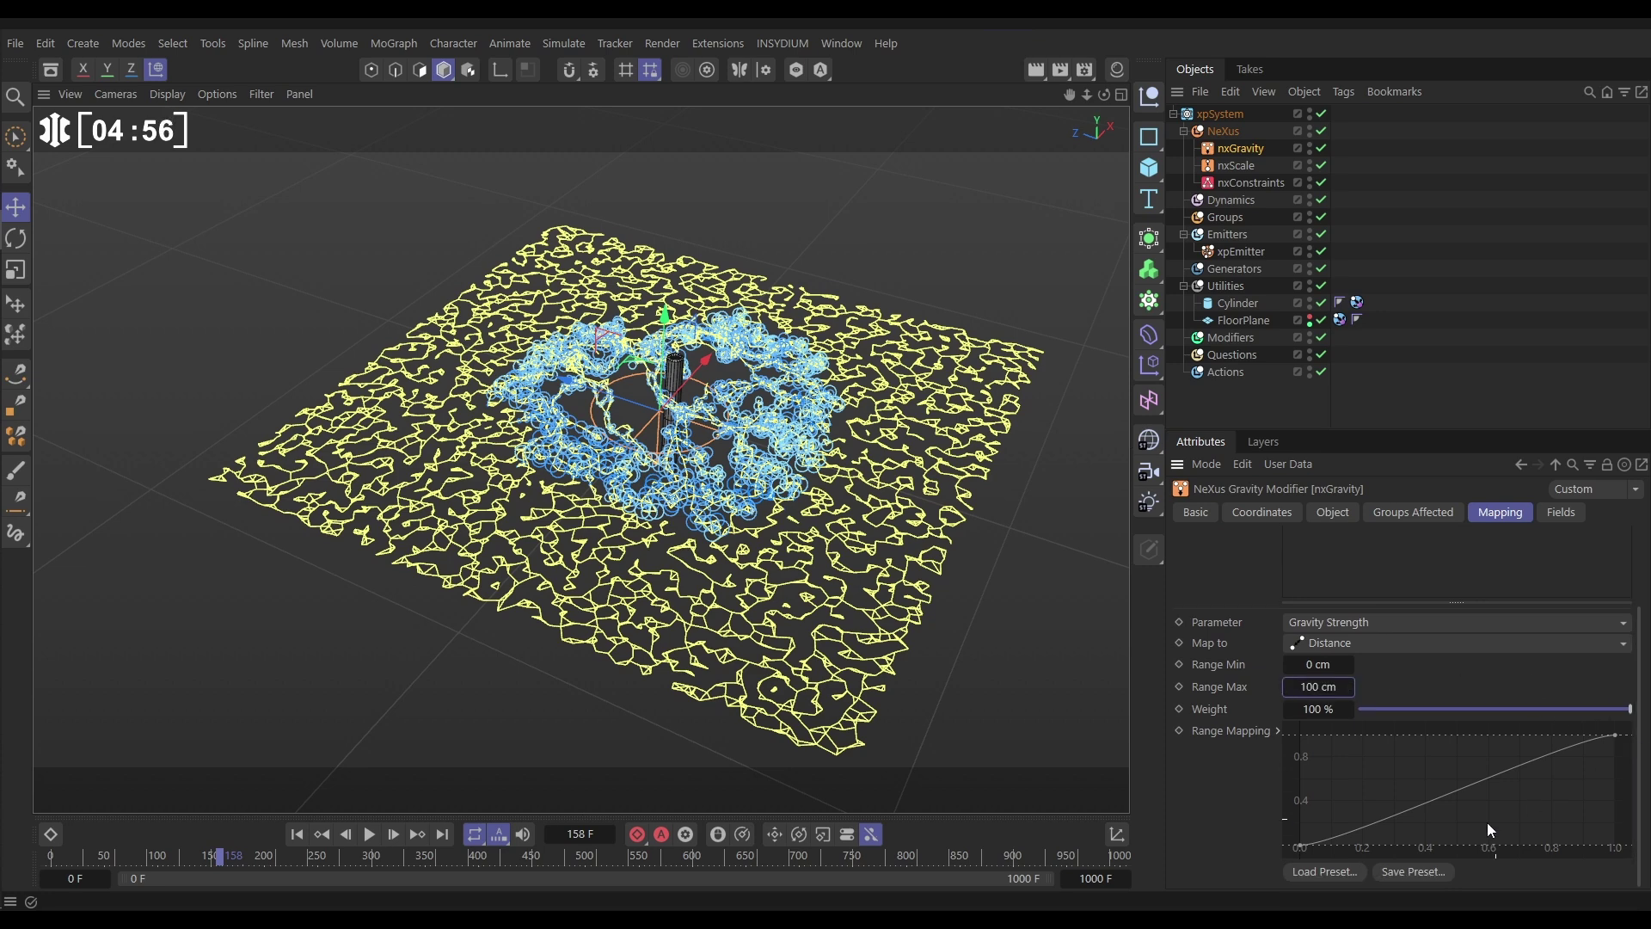
left_click_drag(1309, 844, 1420, 847)
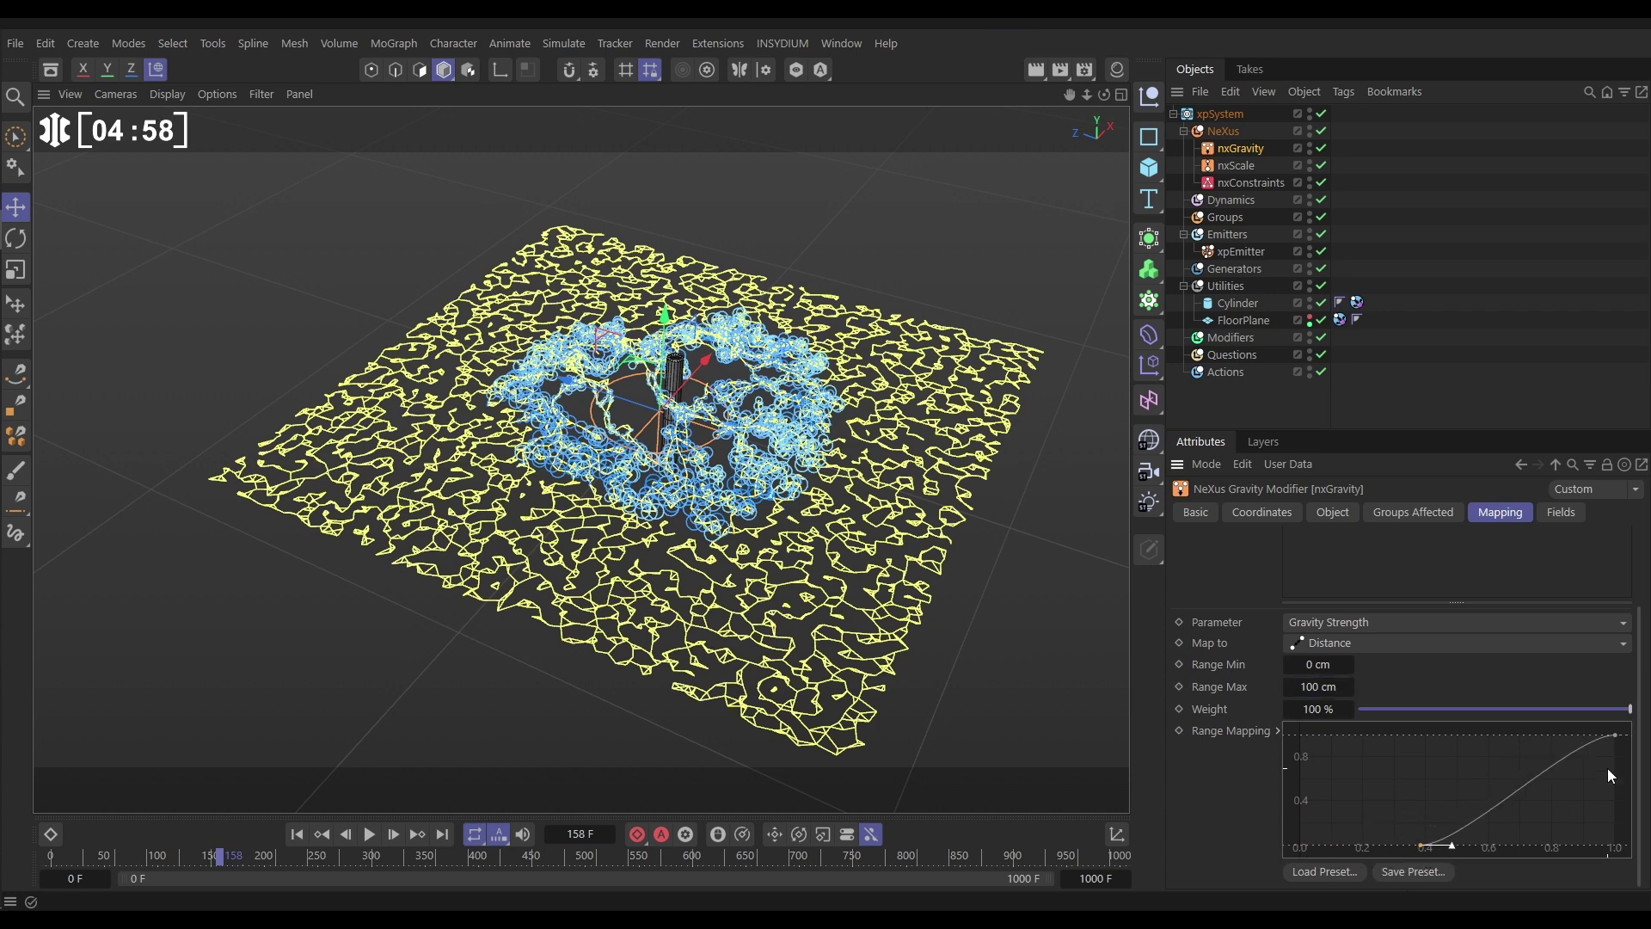
left_click_drag(1614, 736, 1503, 733)
Step: Replay to frame 268 viewing the network near the Cylinder, then rewind and select nxScale
left_click(297, 833)
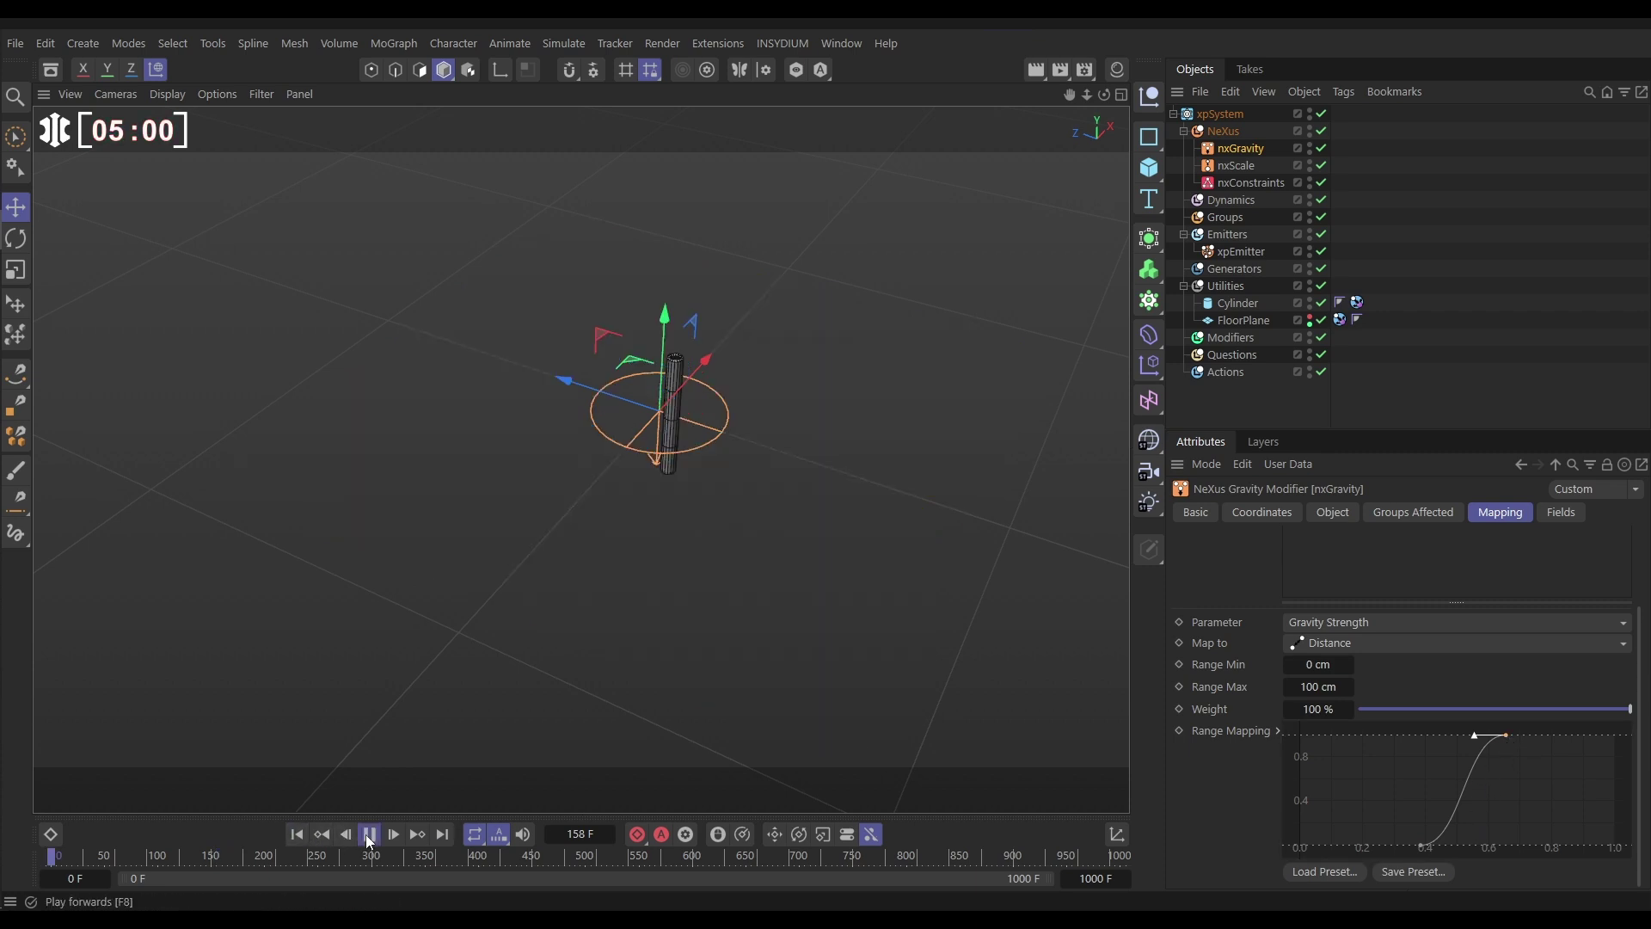
left_click(369, 833)
left_click(1230, 305)
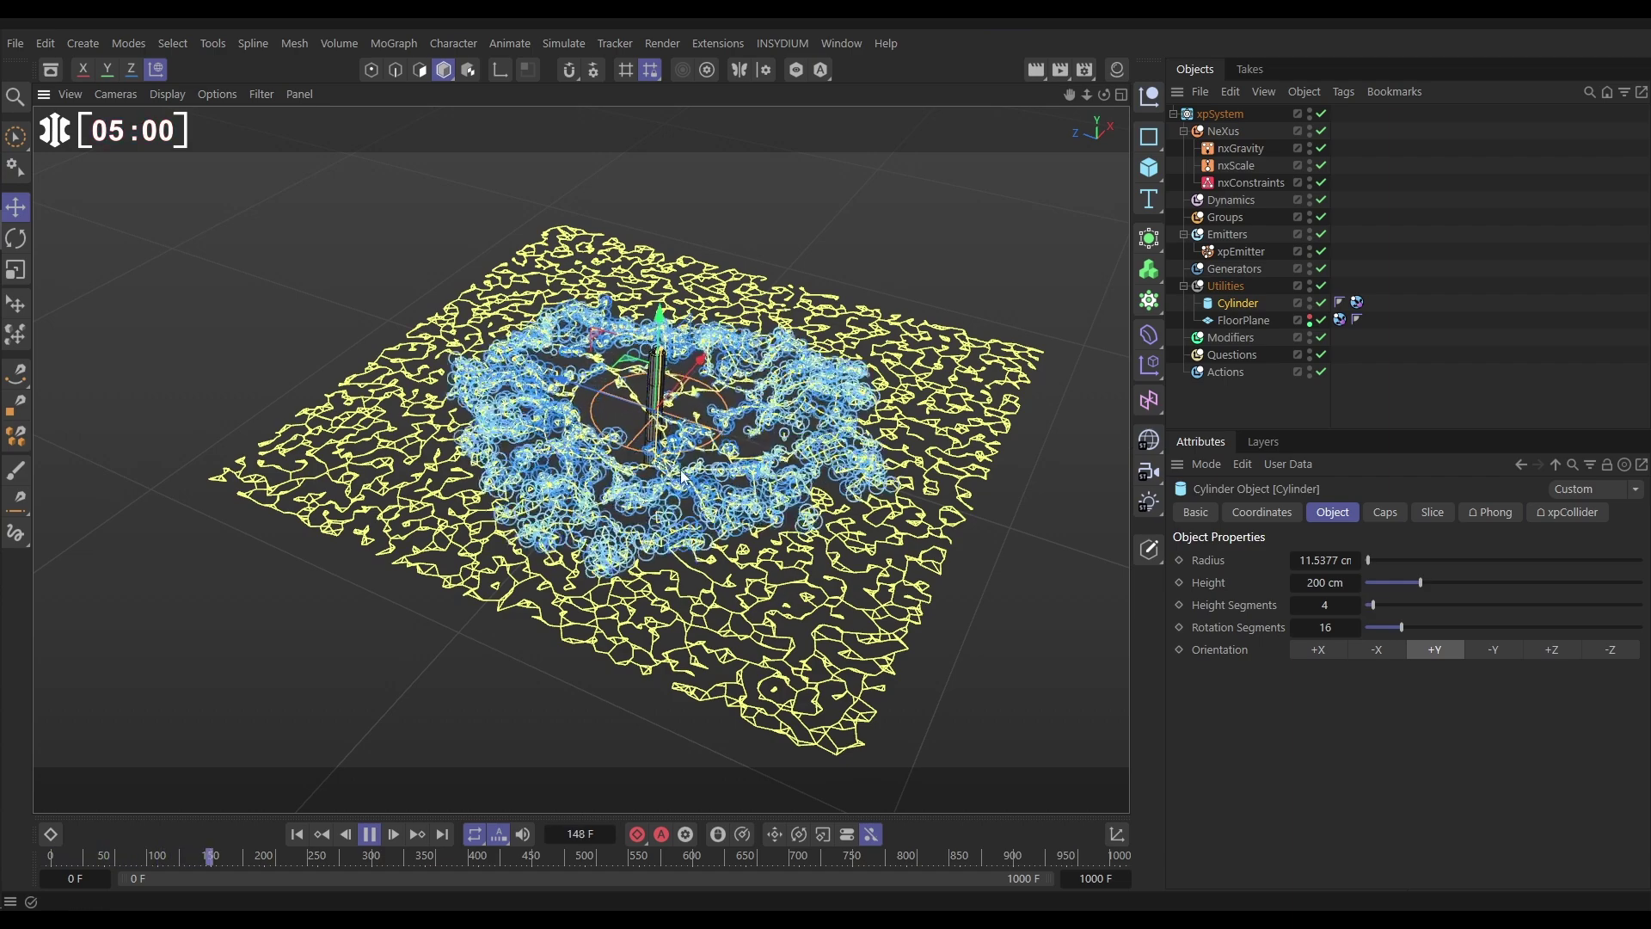
left_click_drag(633, 530, 709, 515, "alt")
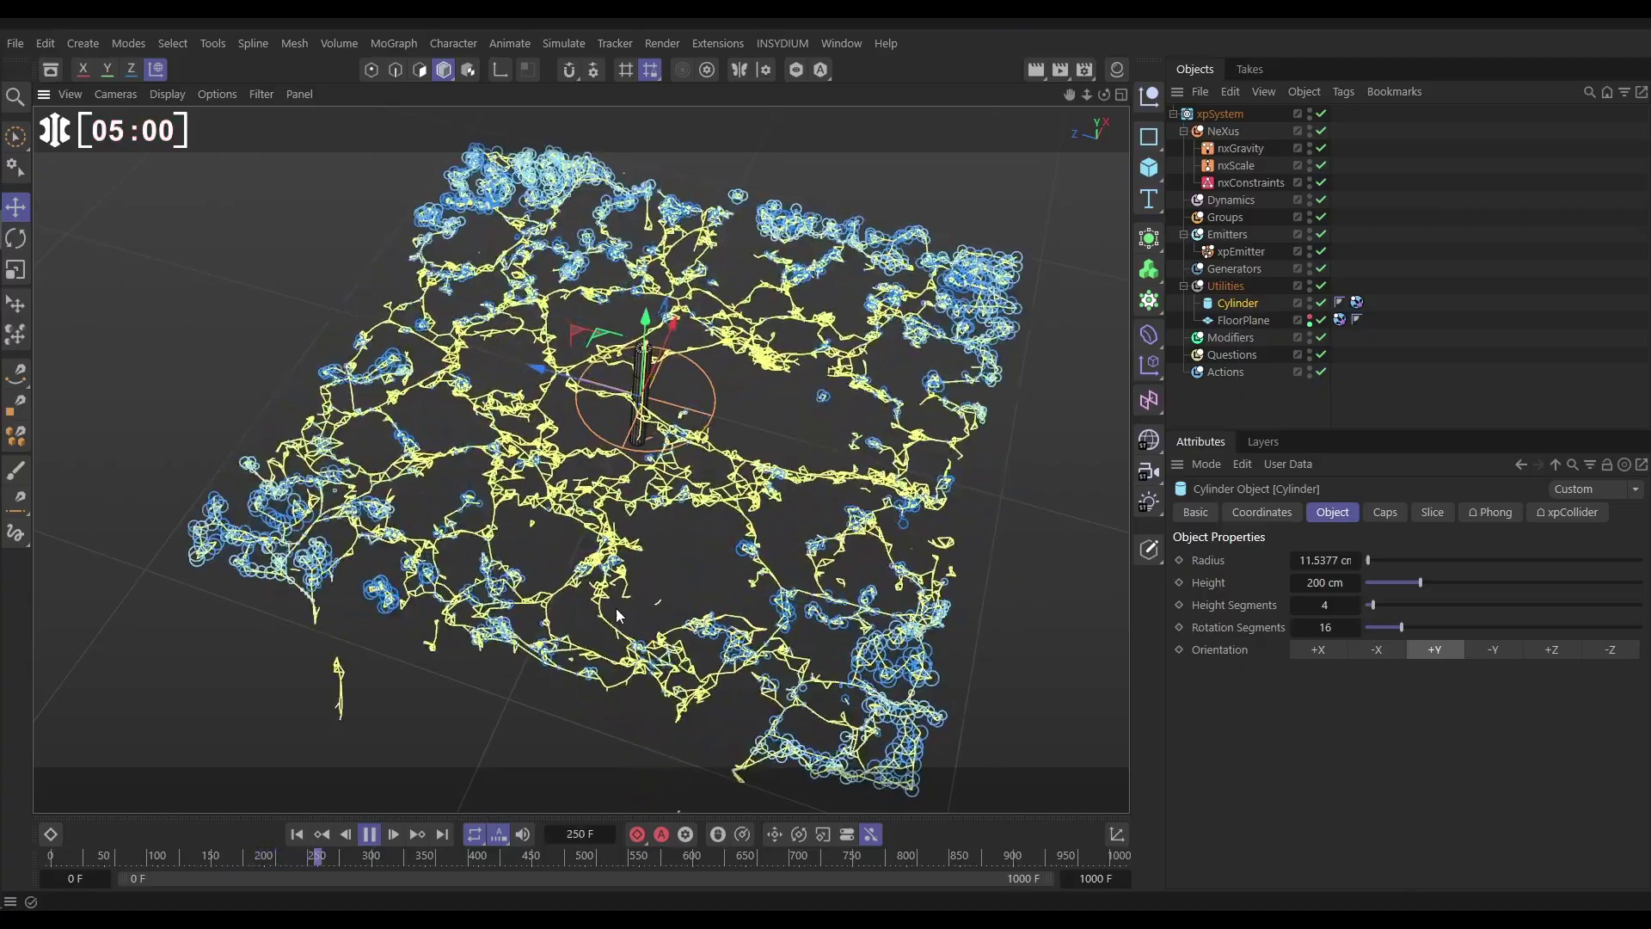
left_click(369, 834)
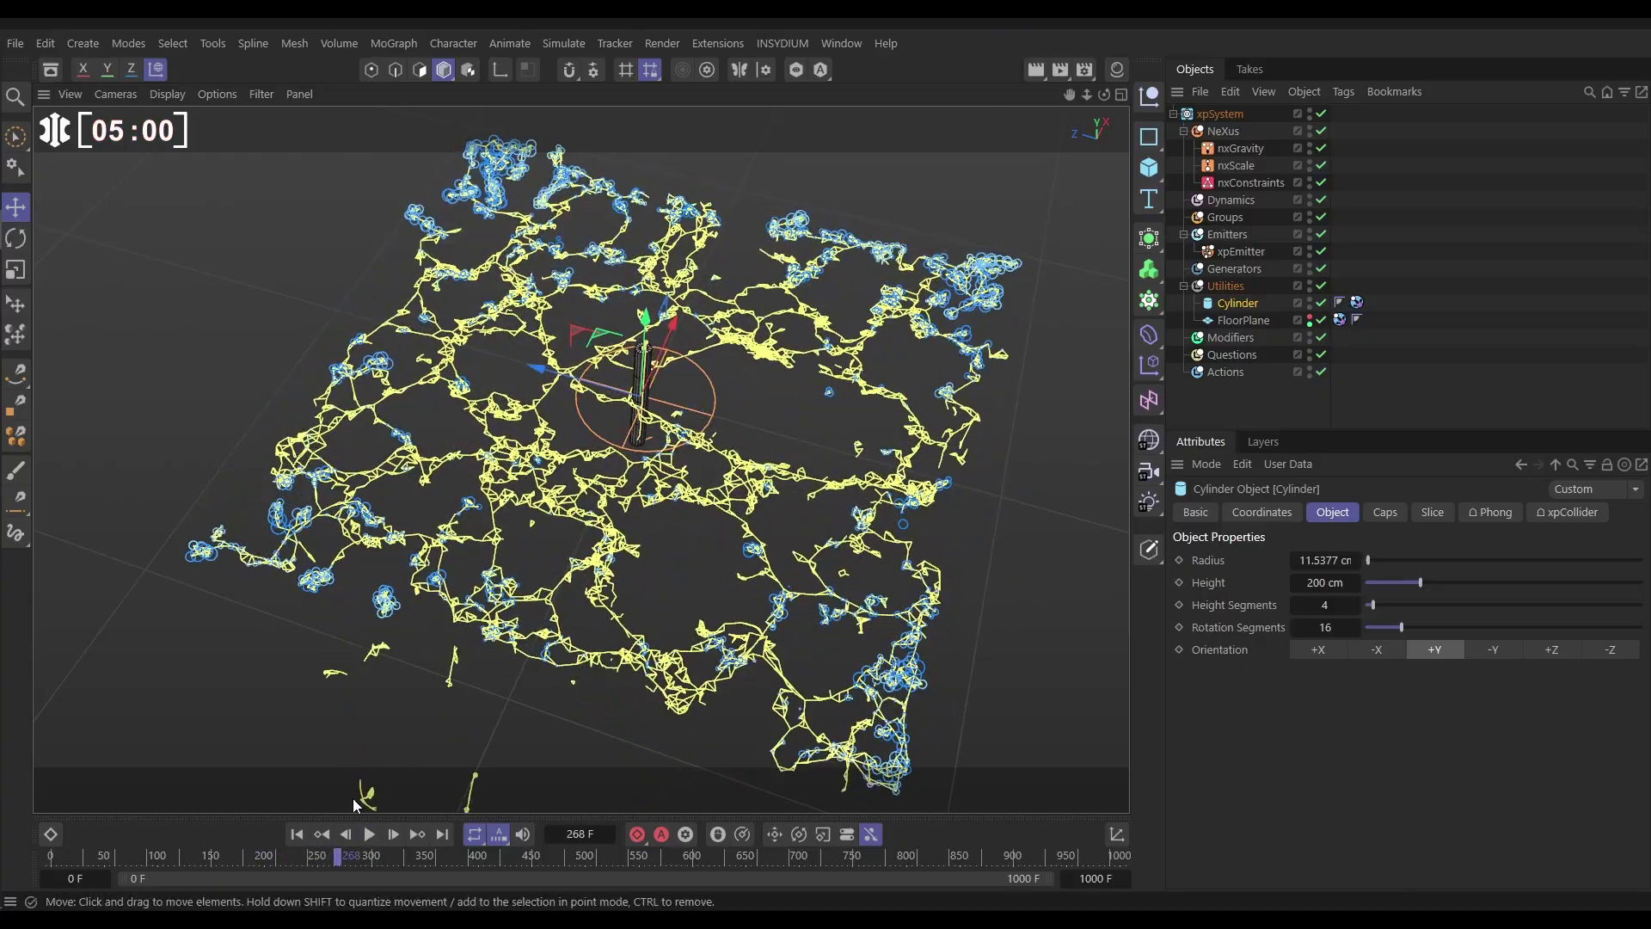
left_click(296, 834)
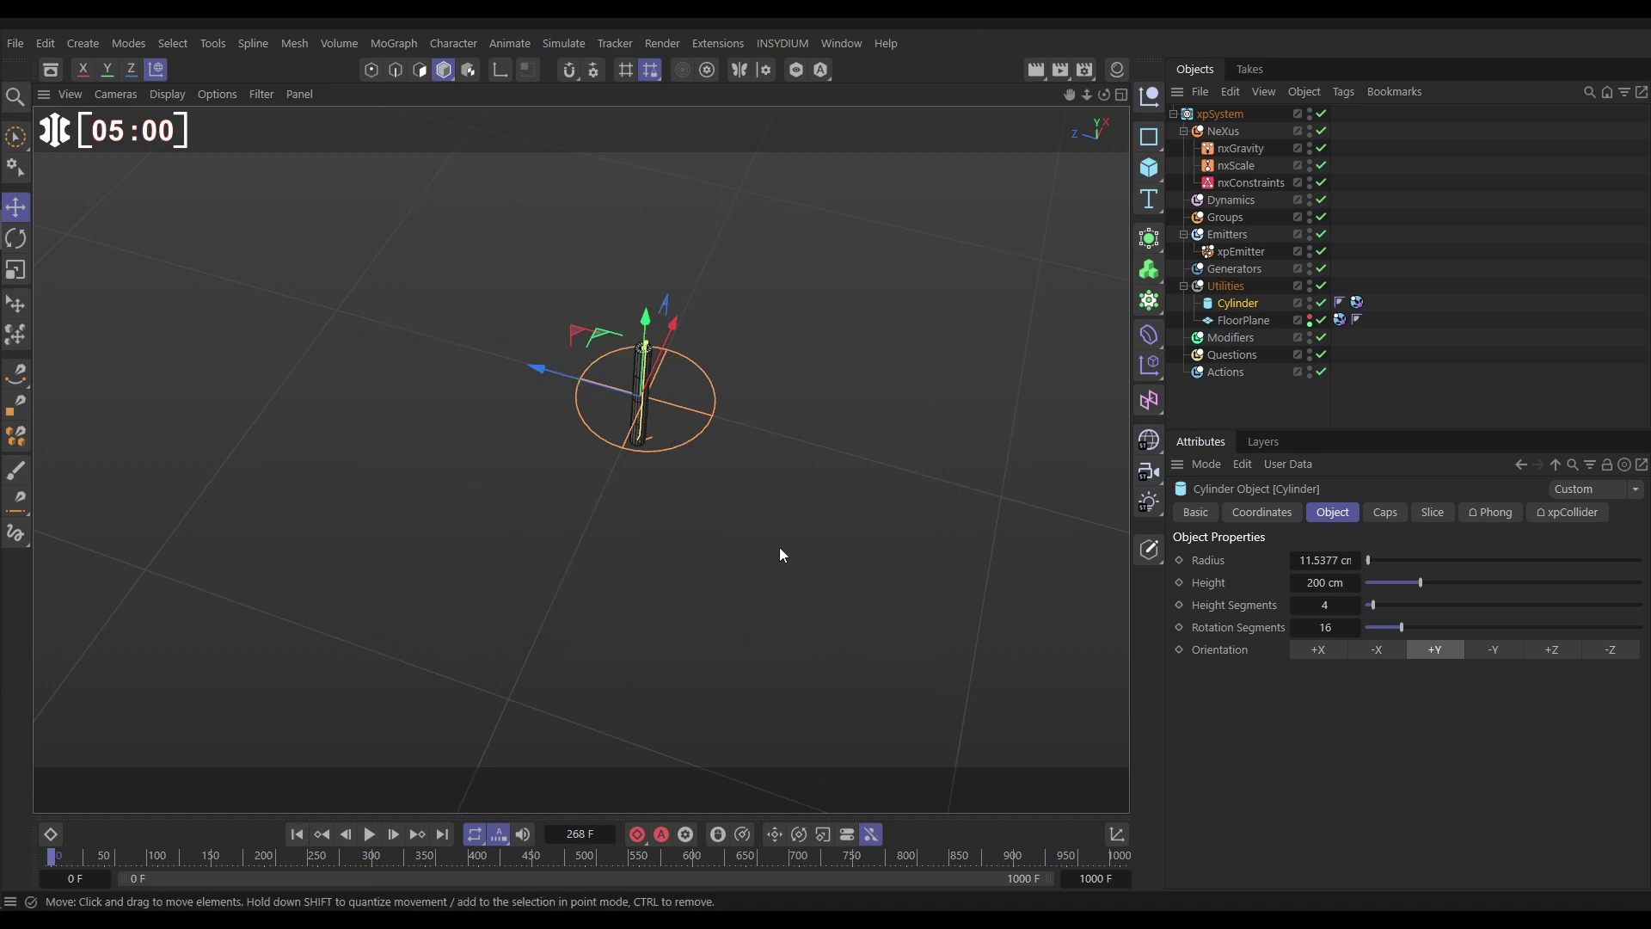
left_click(1239, 167)
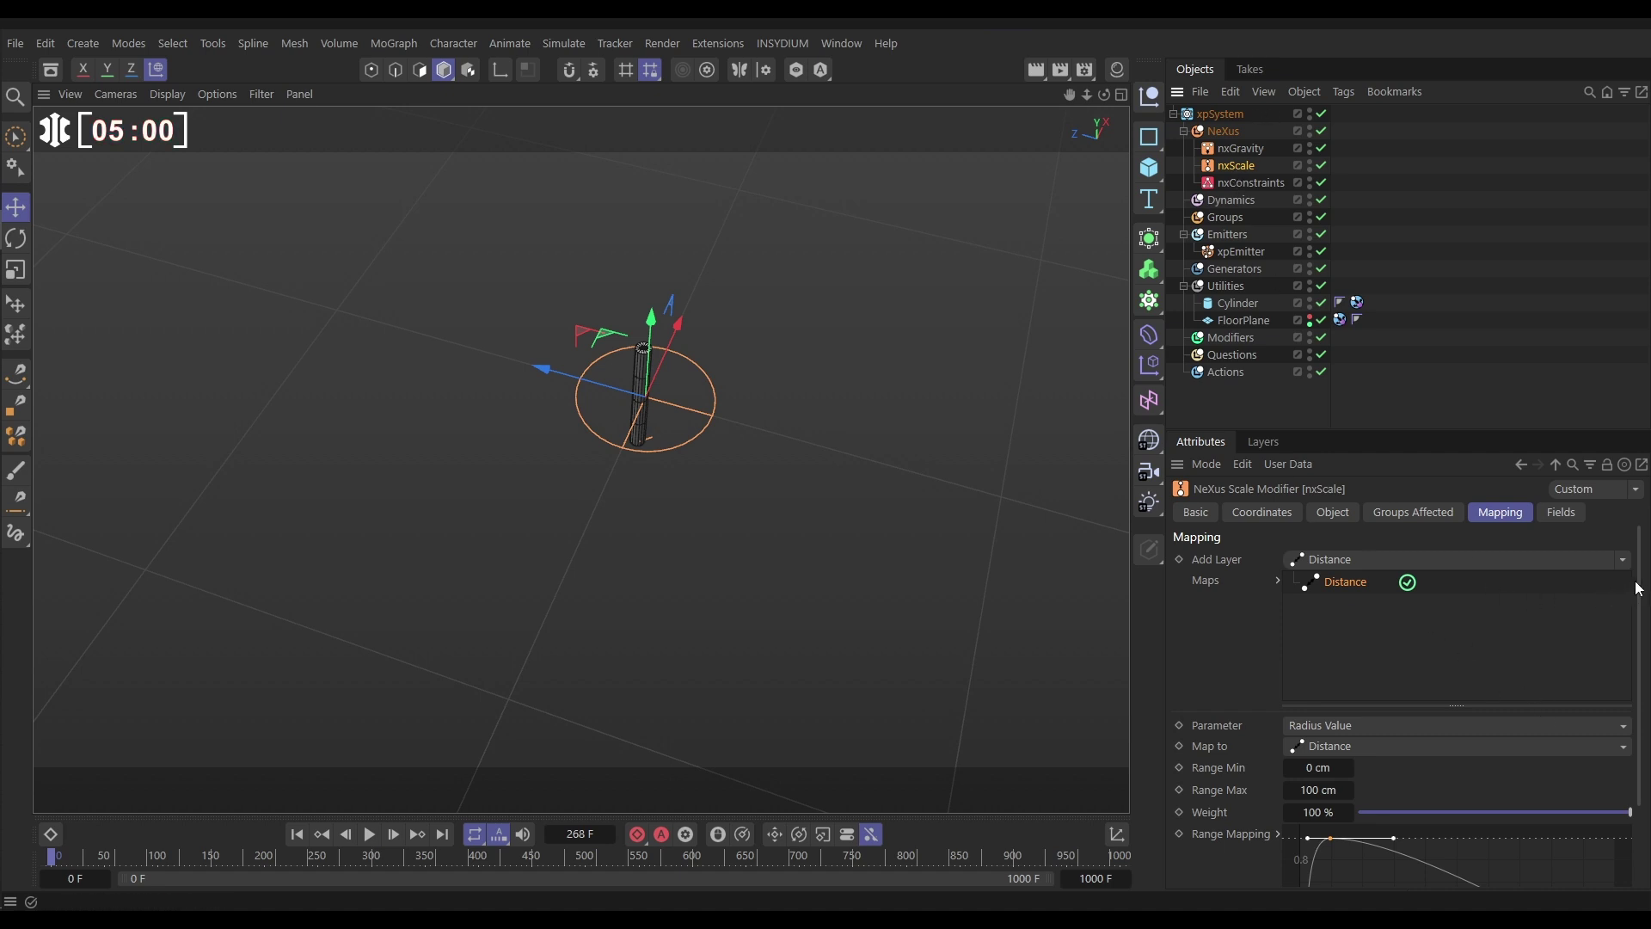
Step: Set nxScale's mapping Range Max to 50 cm
left_click_drag(1638, 588, 1641, 671)
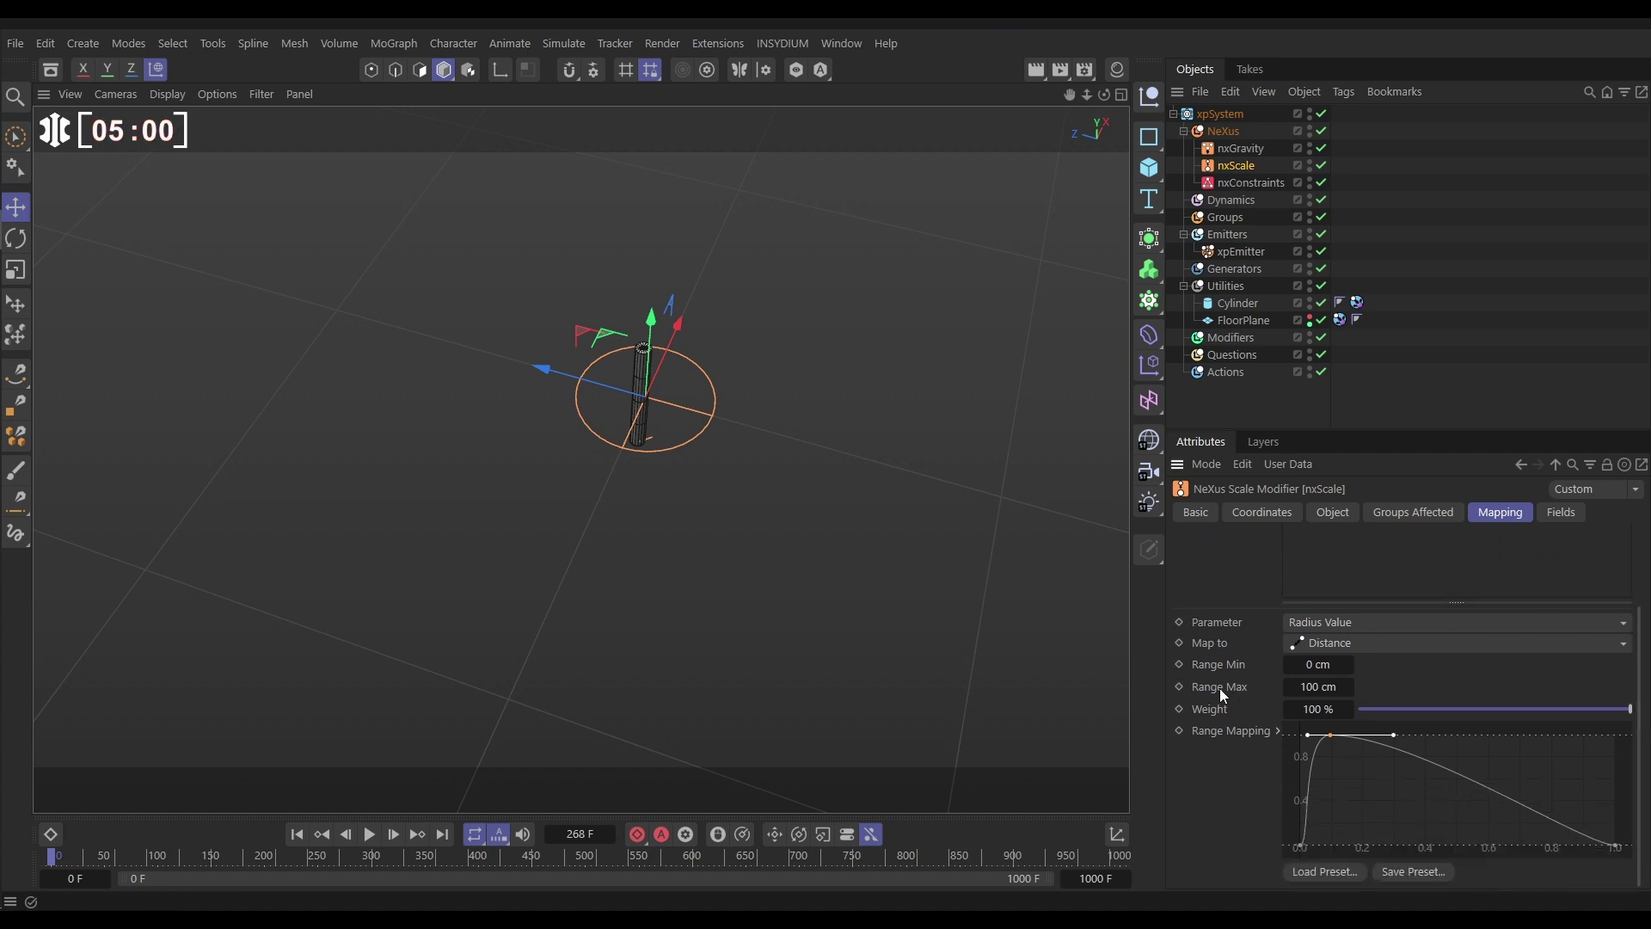
left_click(1322, 687)
type("50")
key("Return")
Step: Replay the simulation from the start and select the Cylinder
left_click(311, 834)
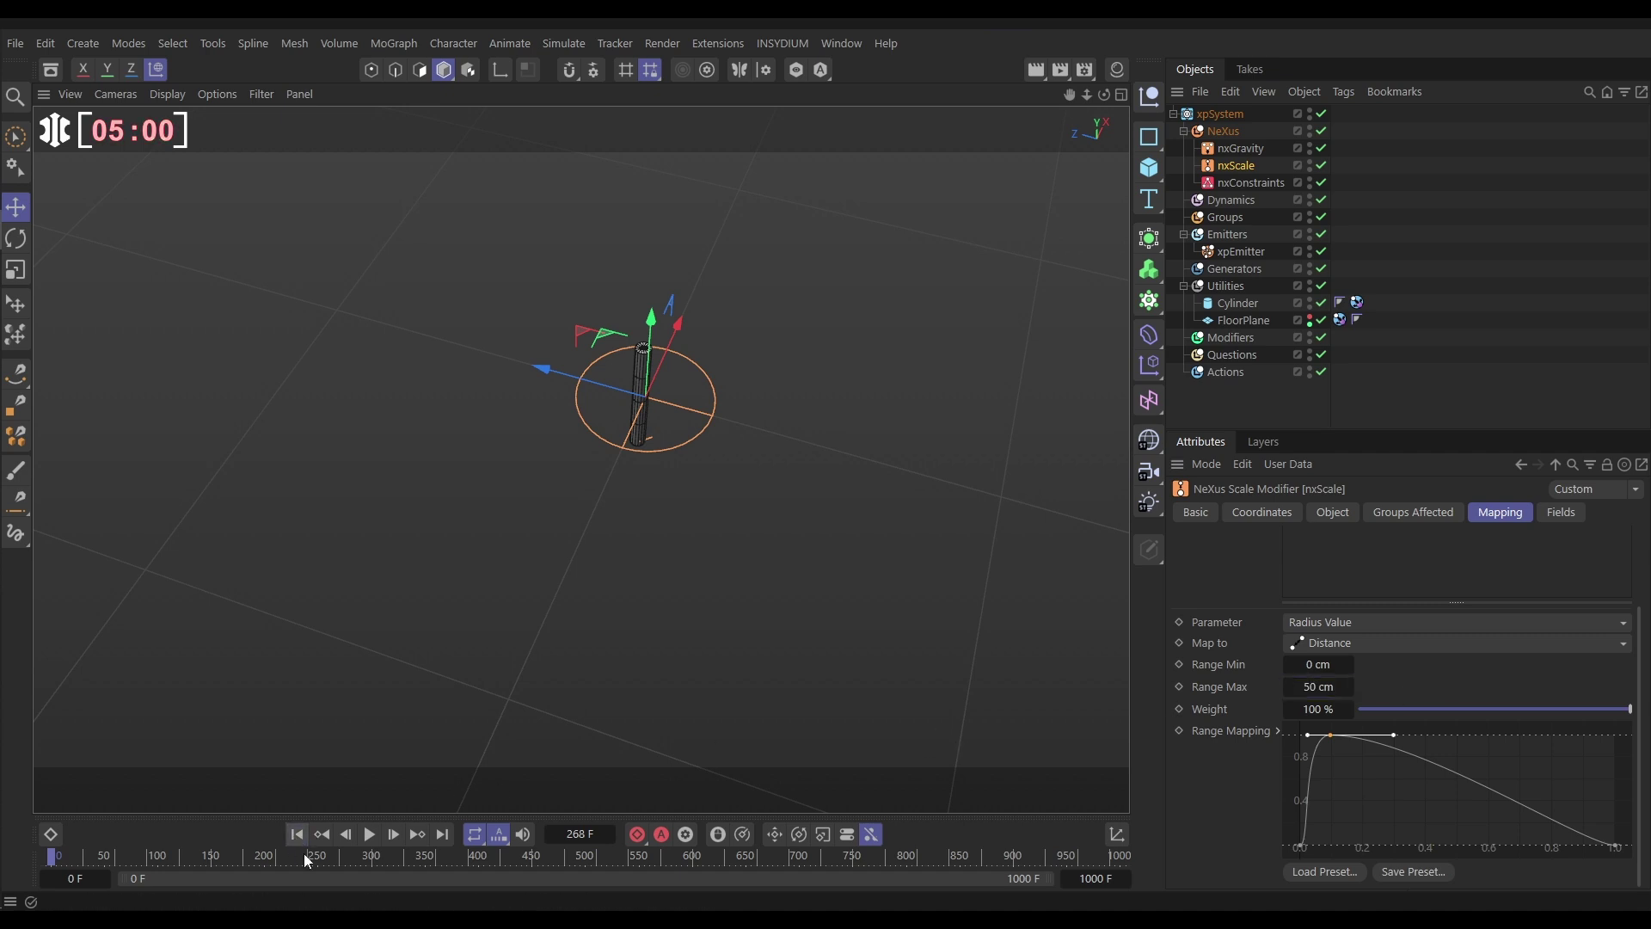
left_click(369, 834)
left_click(1237, 305)
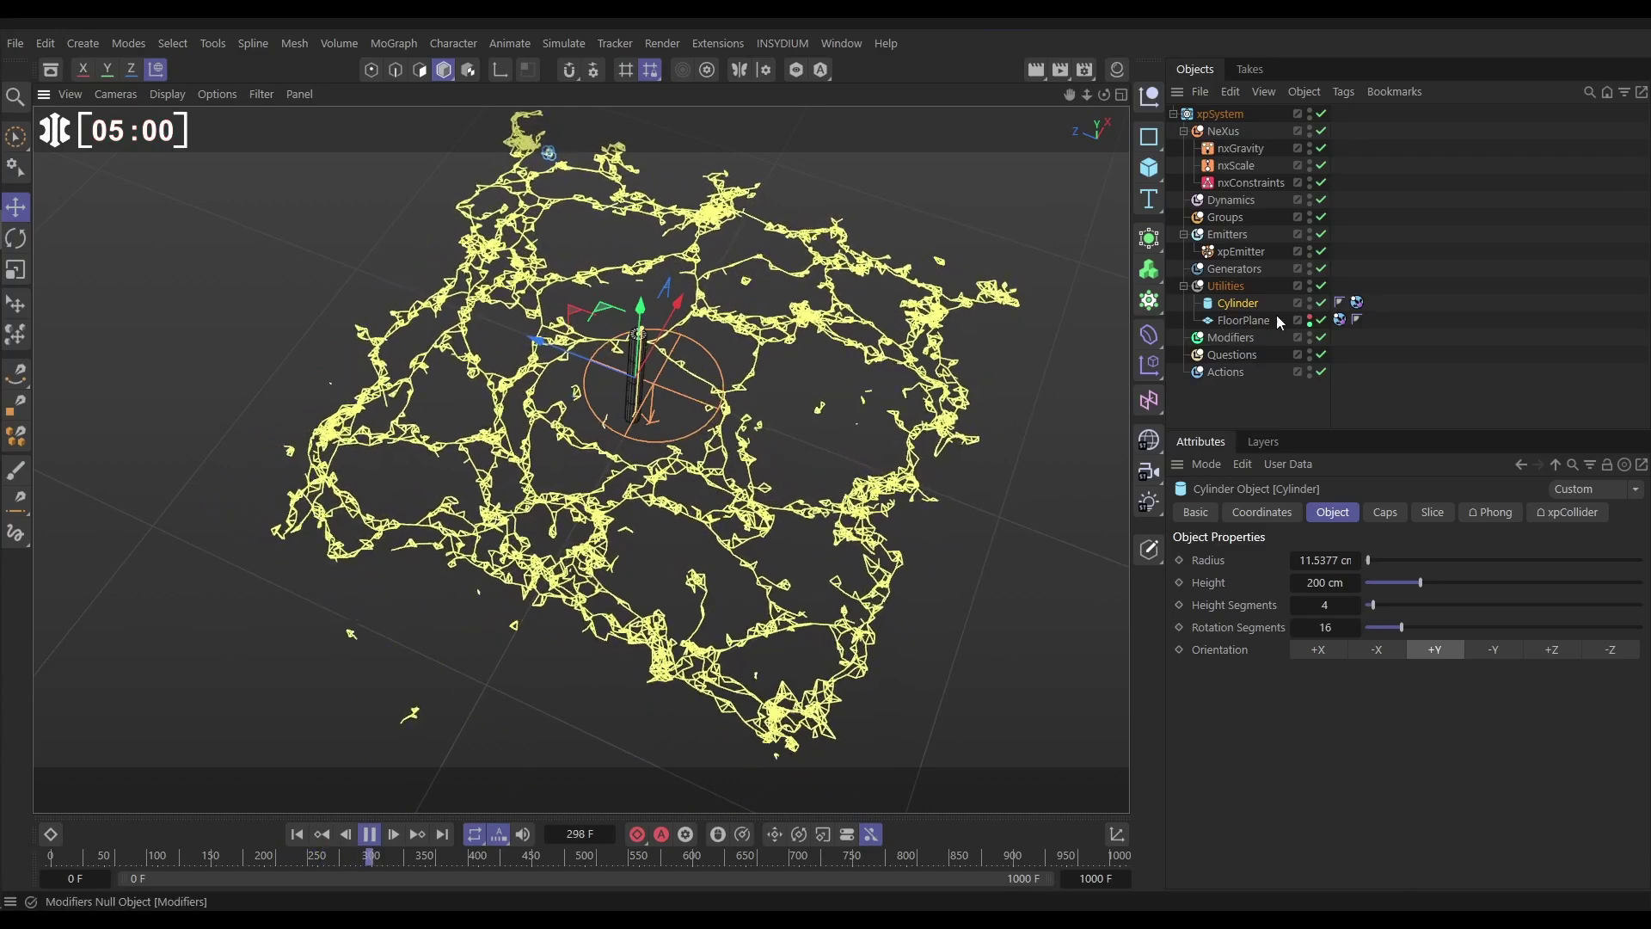
Step: Stop playback and add an xpTrail generator with xpEmitter as its emitter
left_click(369, 834)
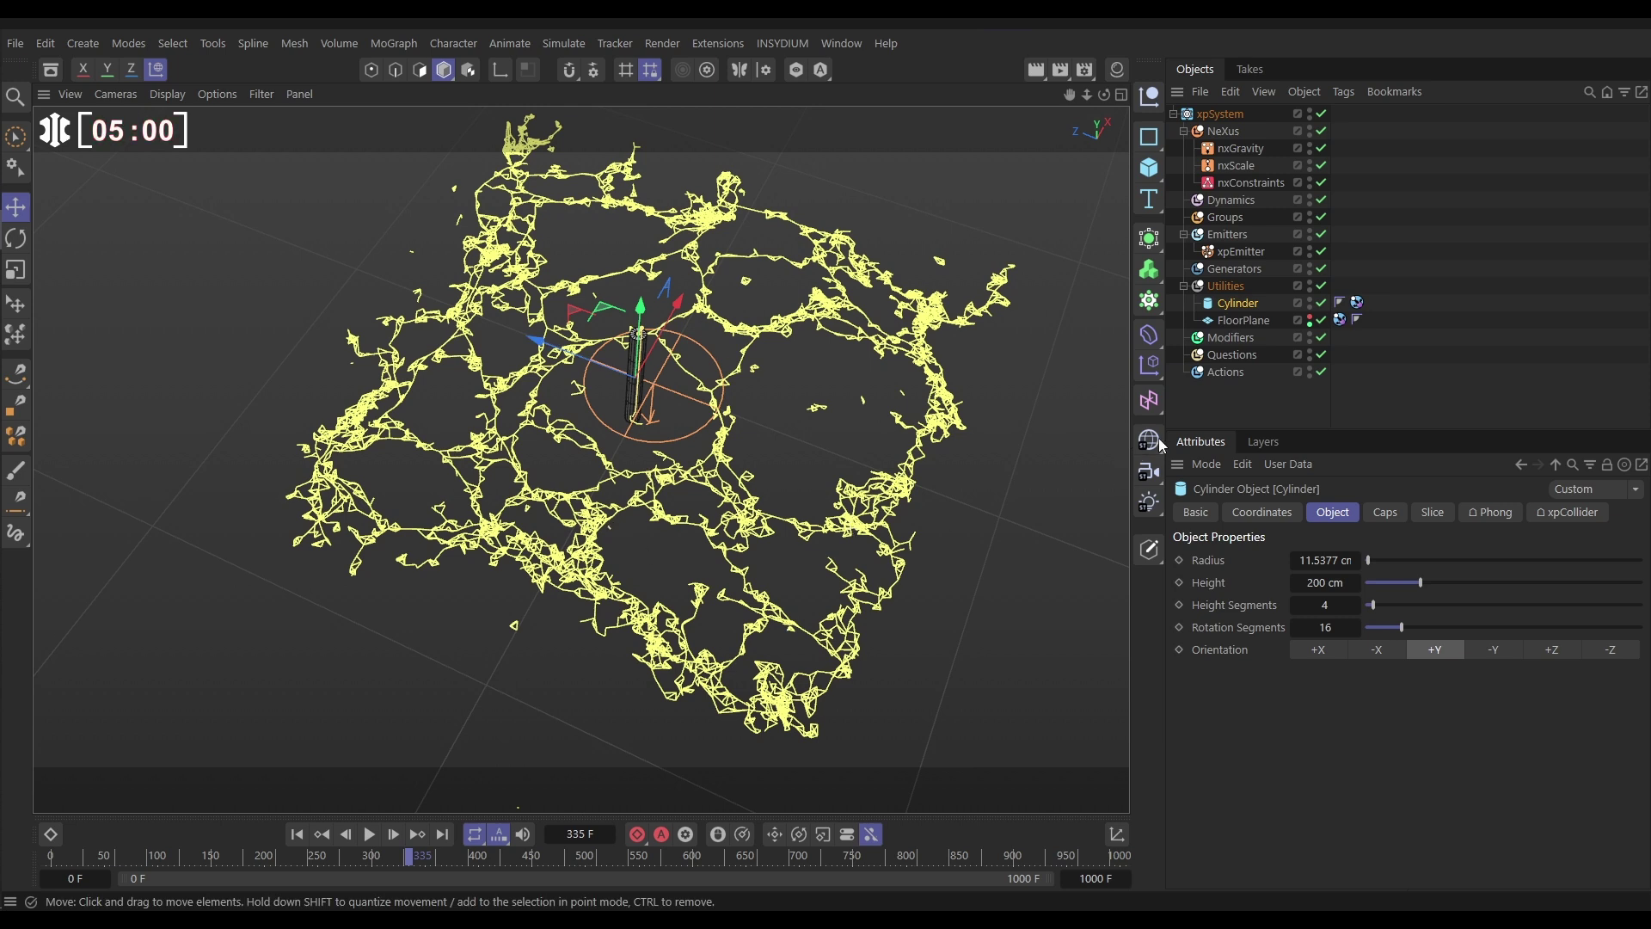
left_click(1231, 269)
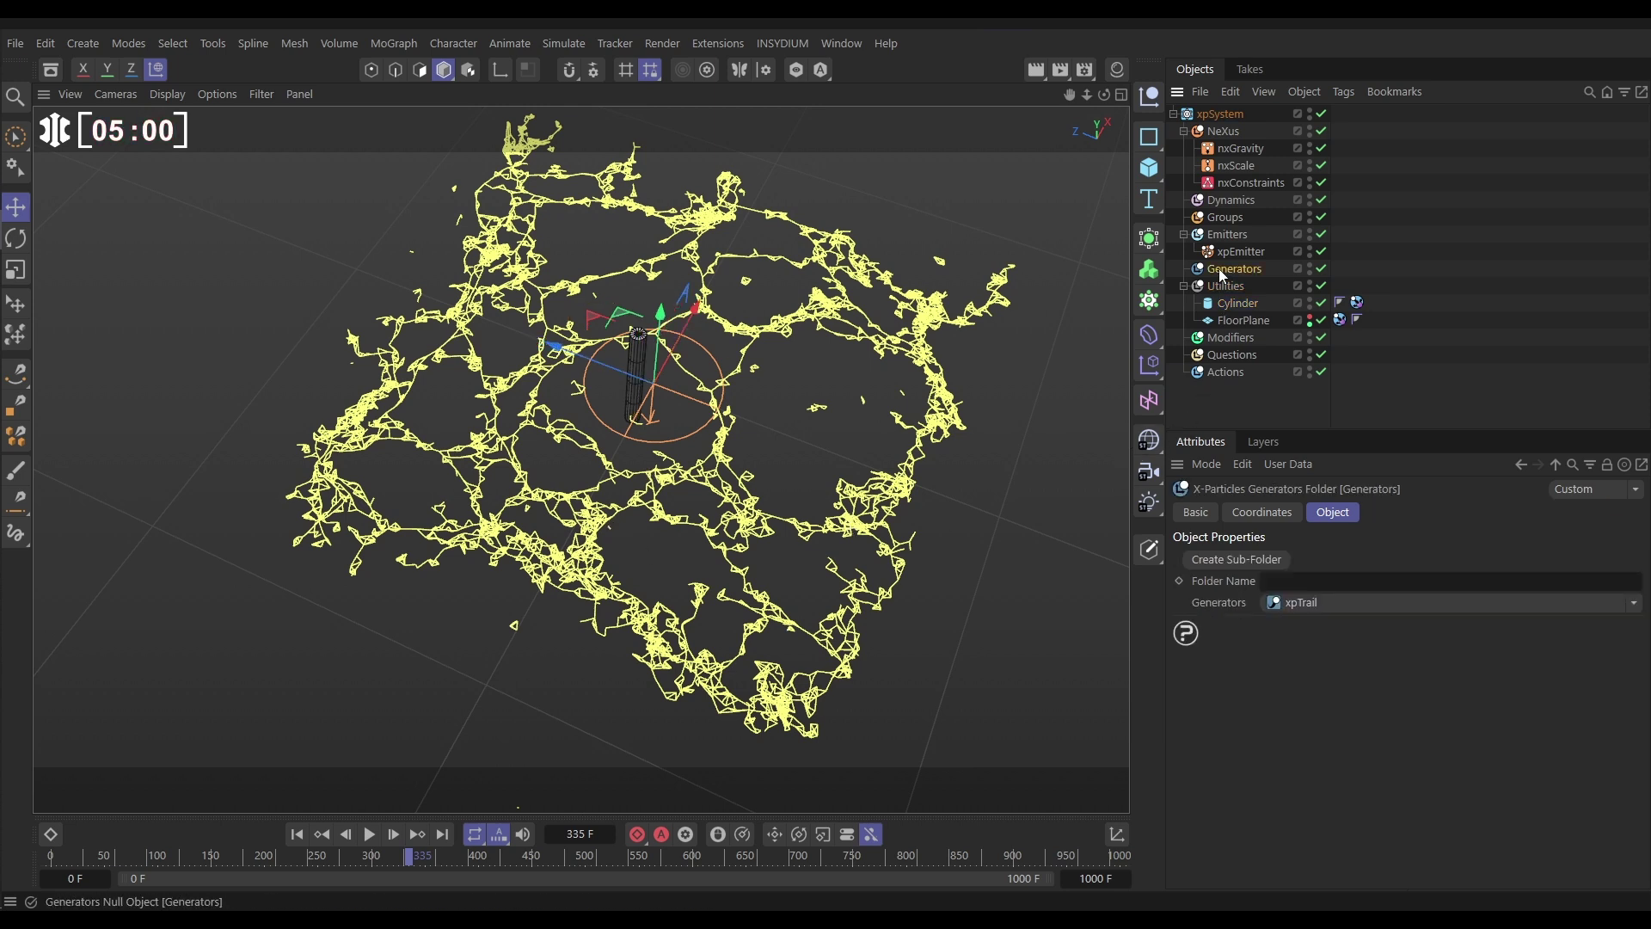
left_click(1632, 611)
left_click(1294, 578)
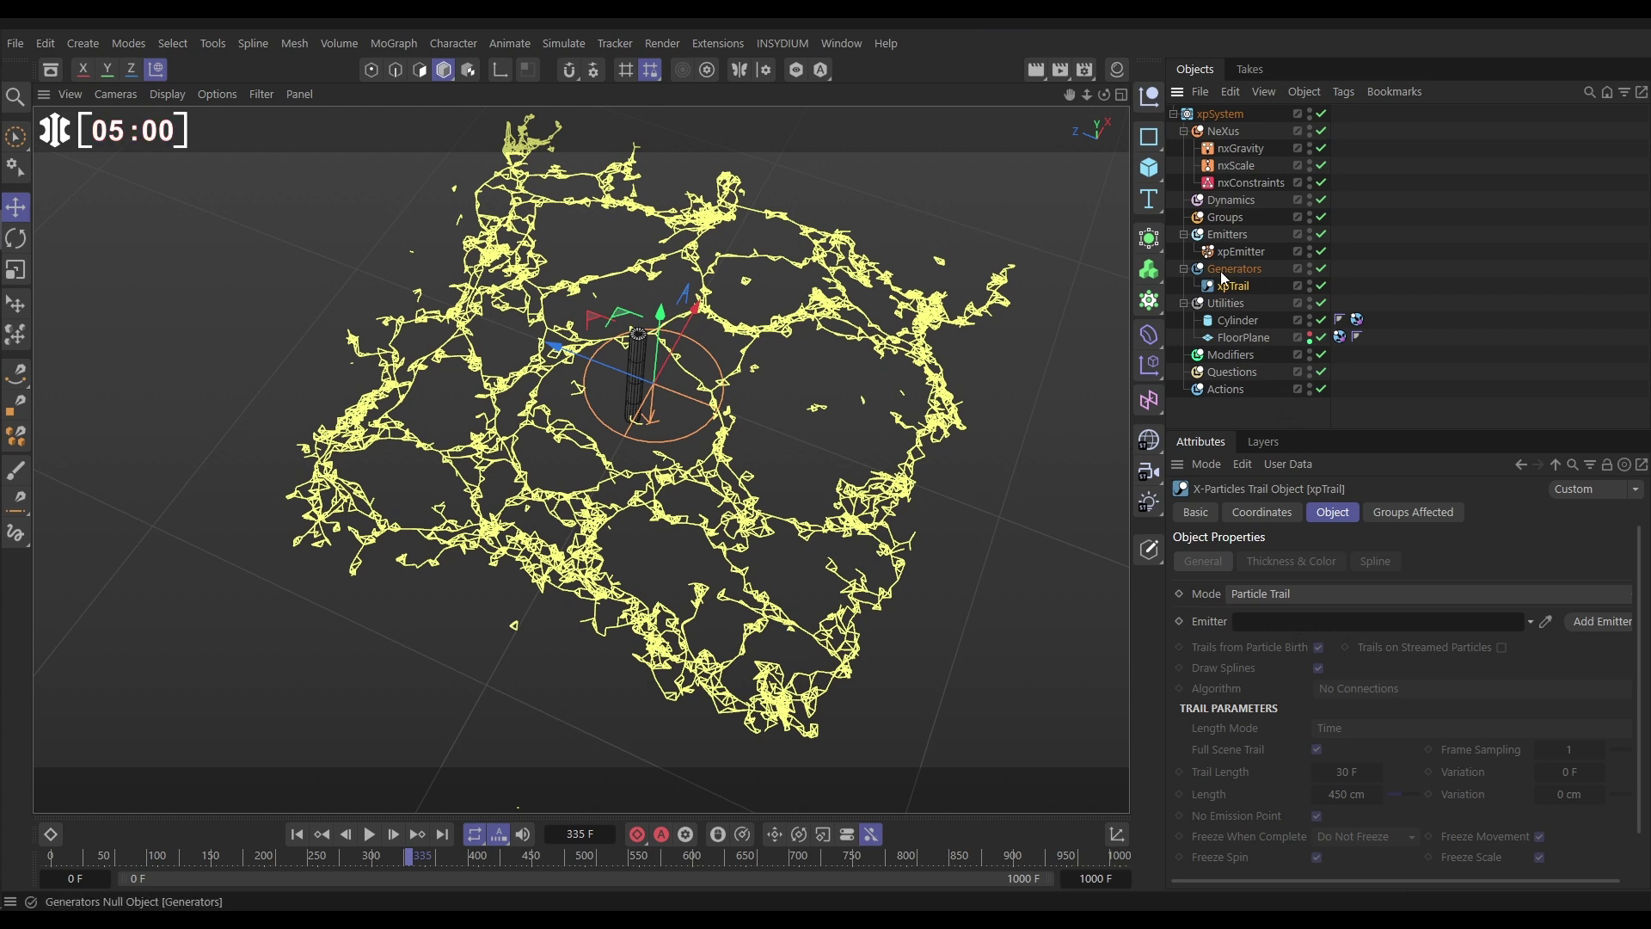
left_click_drag(1228, 251, 1299, 621)
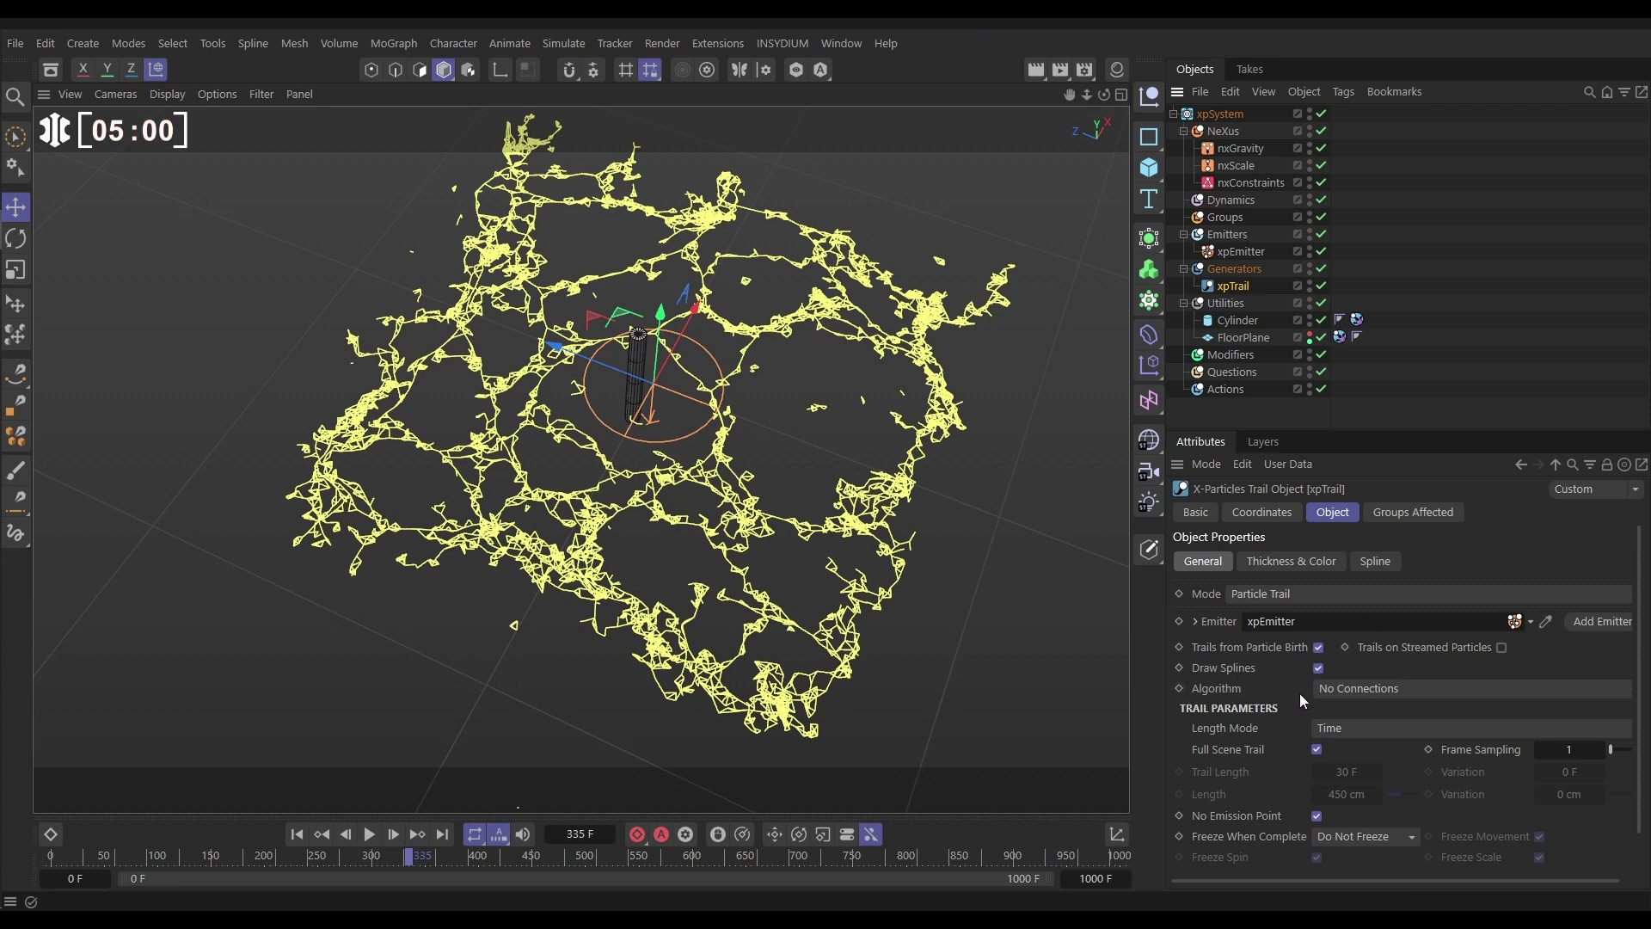
Step: Set the xpTrail algorithm to Constraints and enable Birth constraints
left_click(1344, 691)
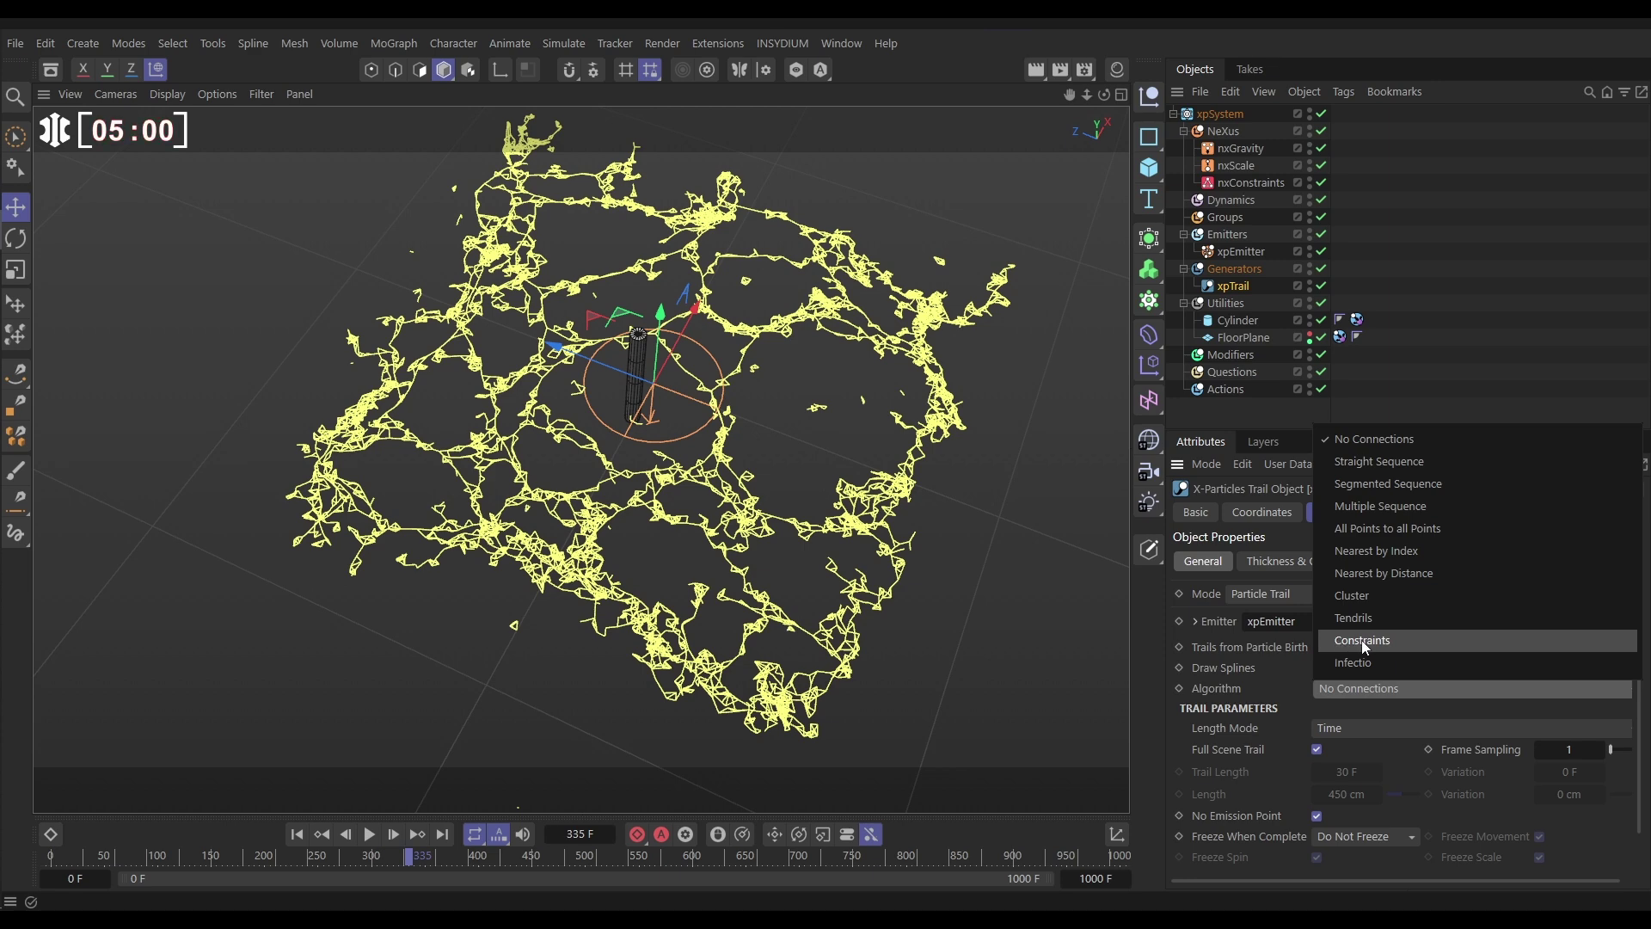
left_click(1365, 644)
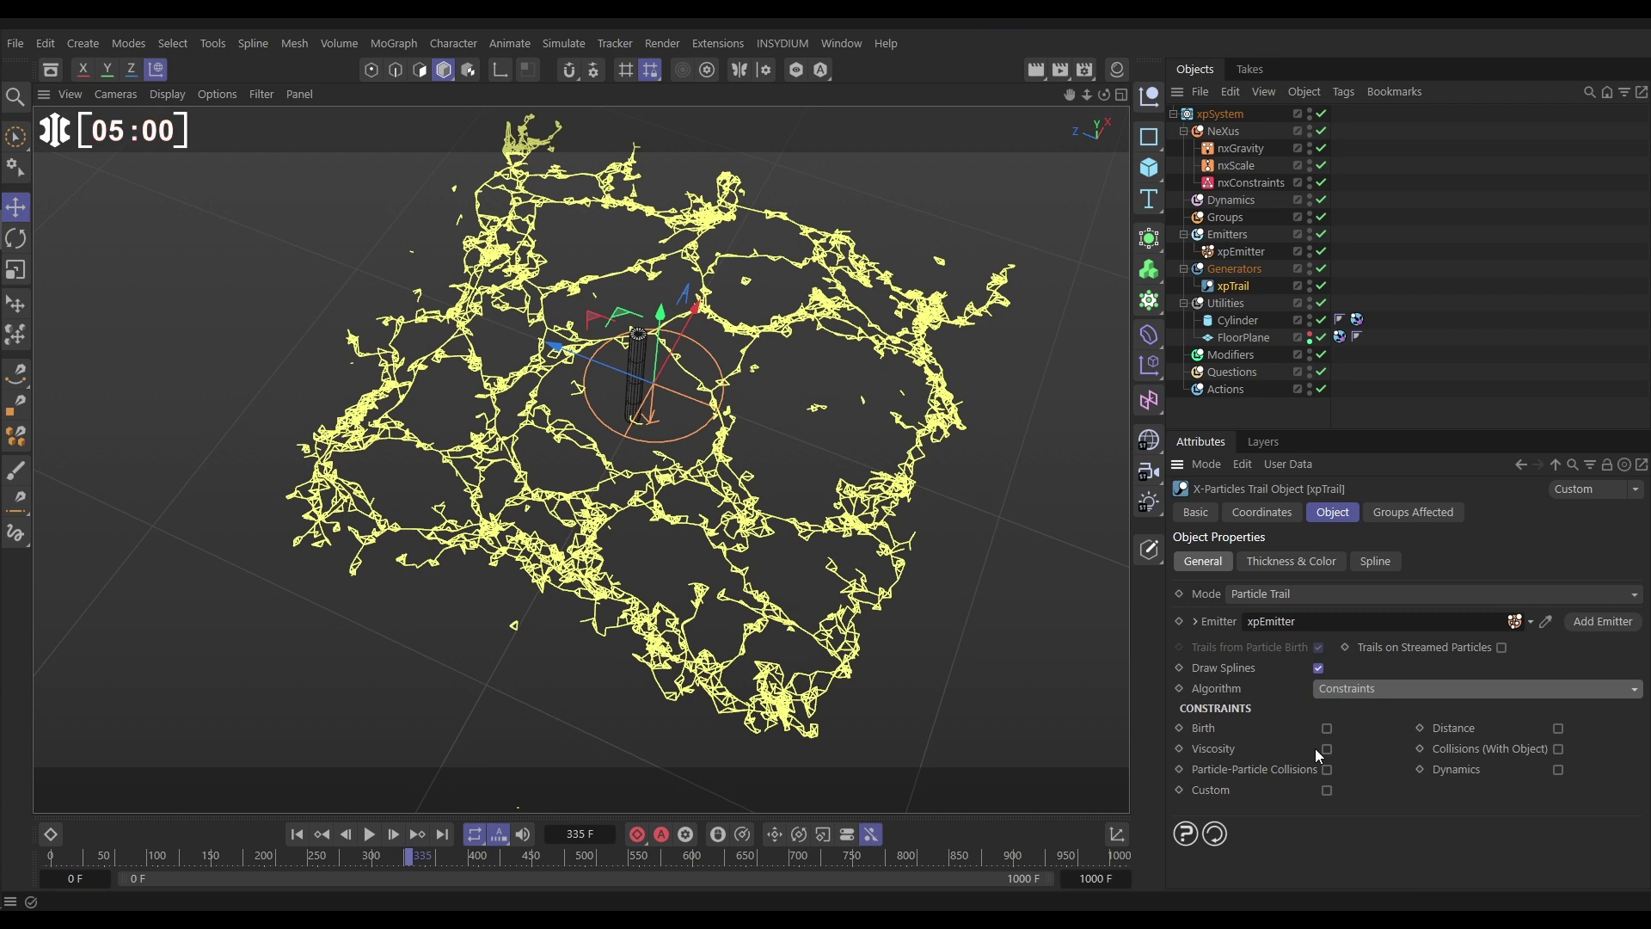
left_click(1242, 181)
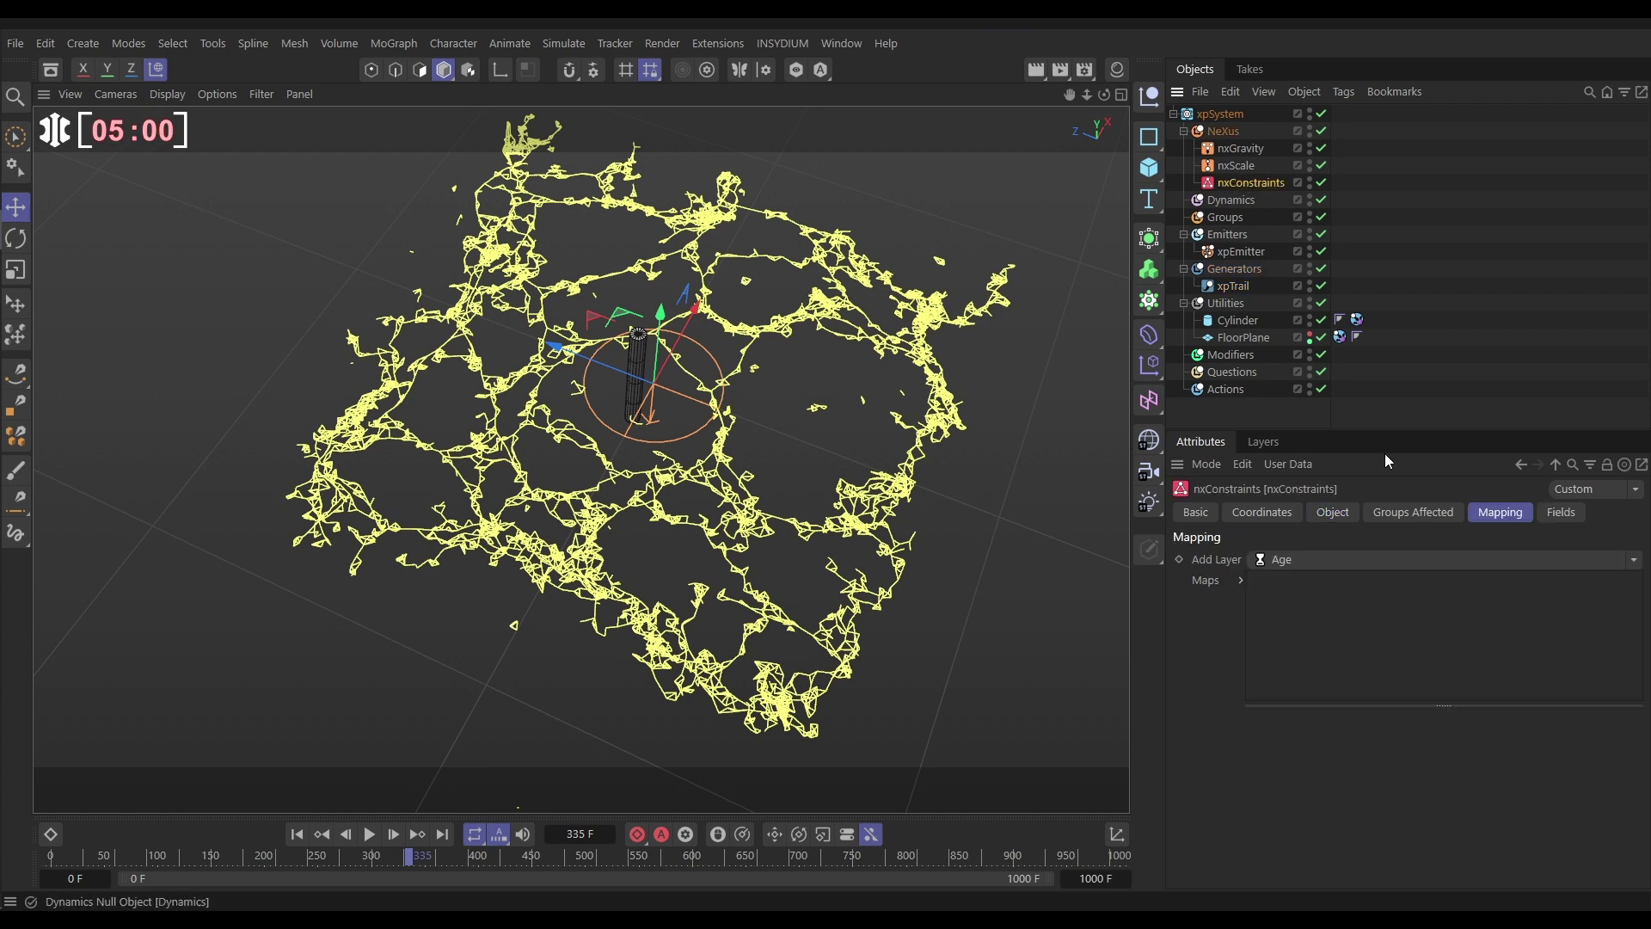
left_click(1349, 521)
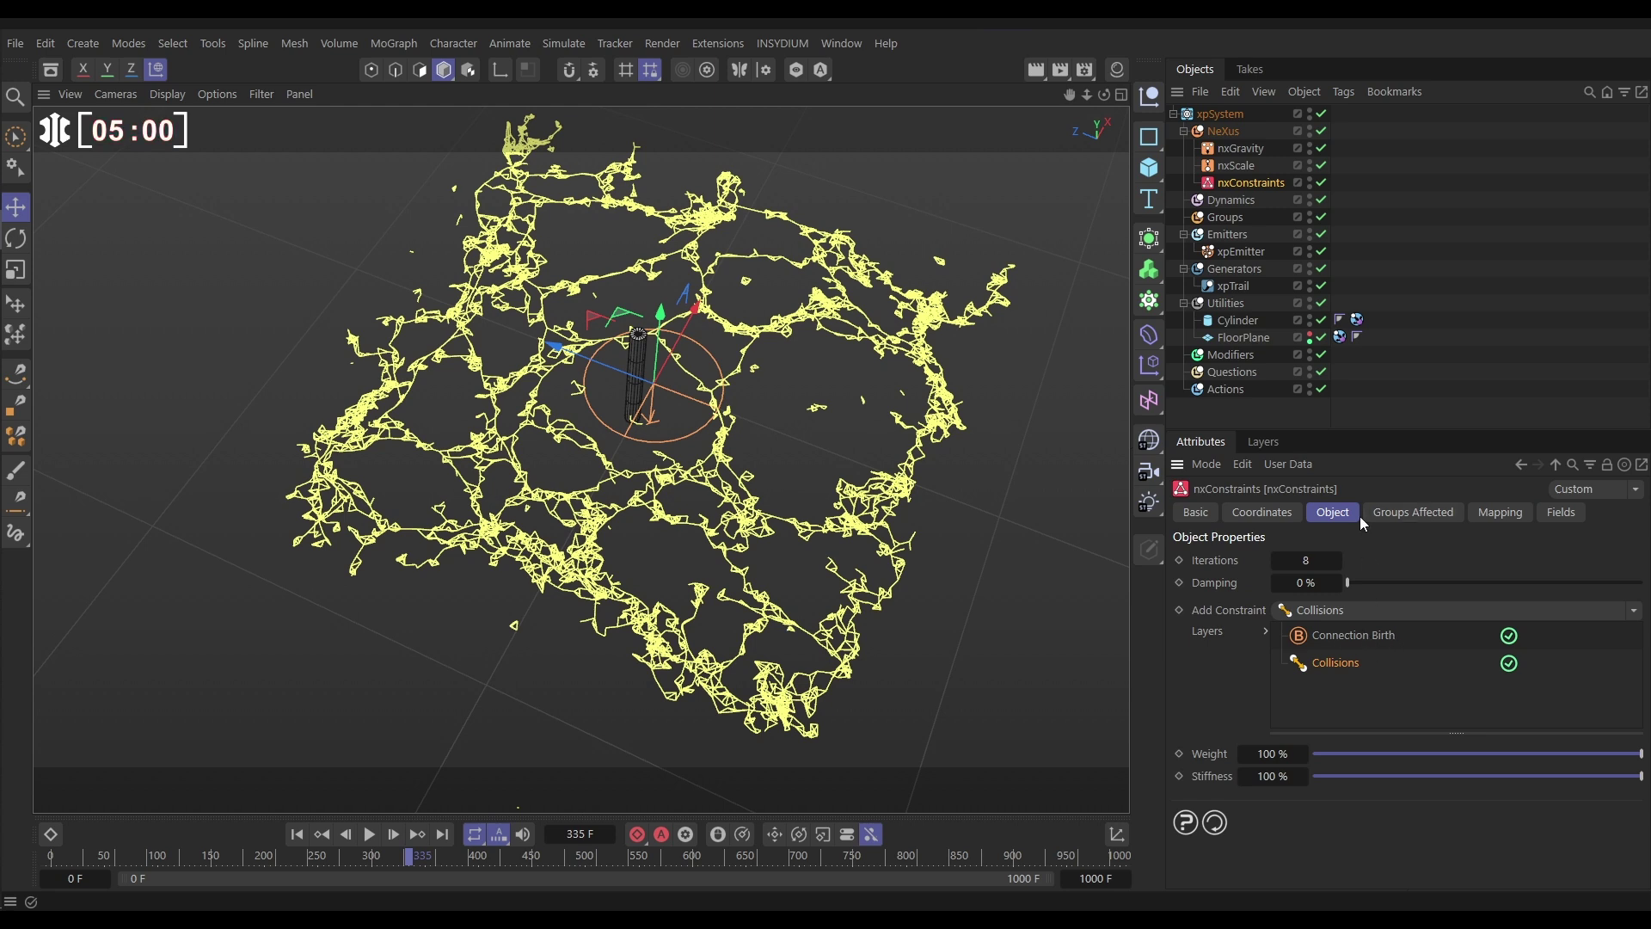
left_click(1241, 287)
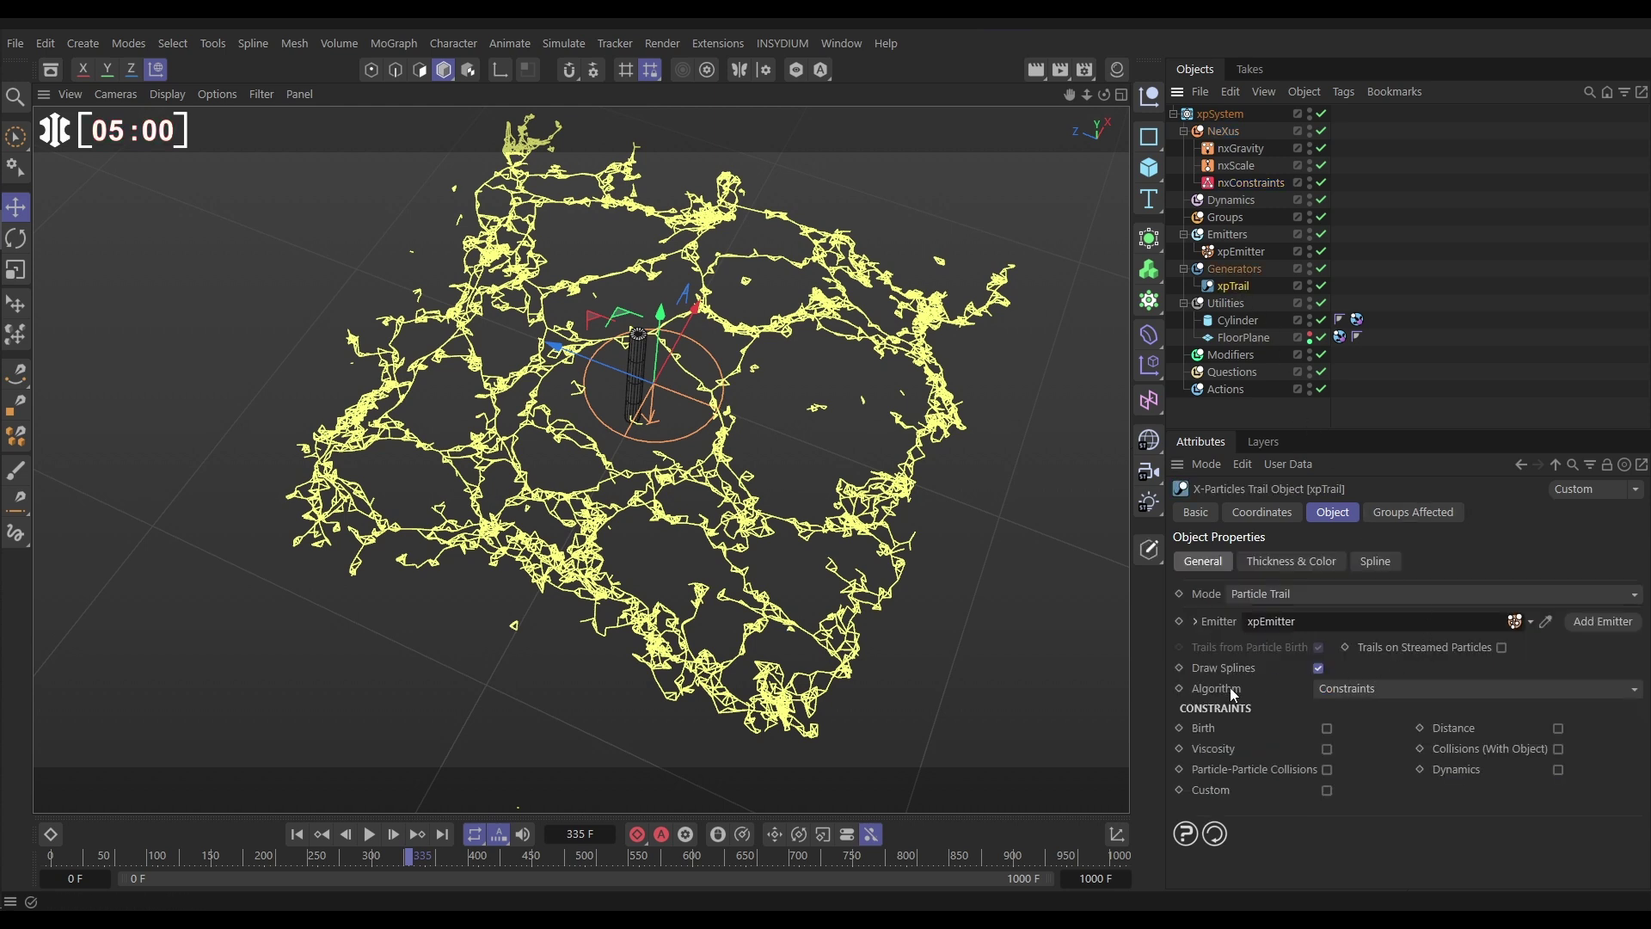
left_click(1365, 690)
left_click(1351, 689)
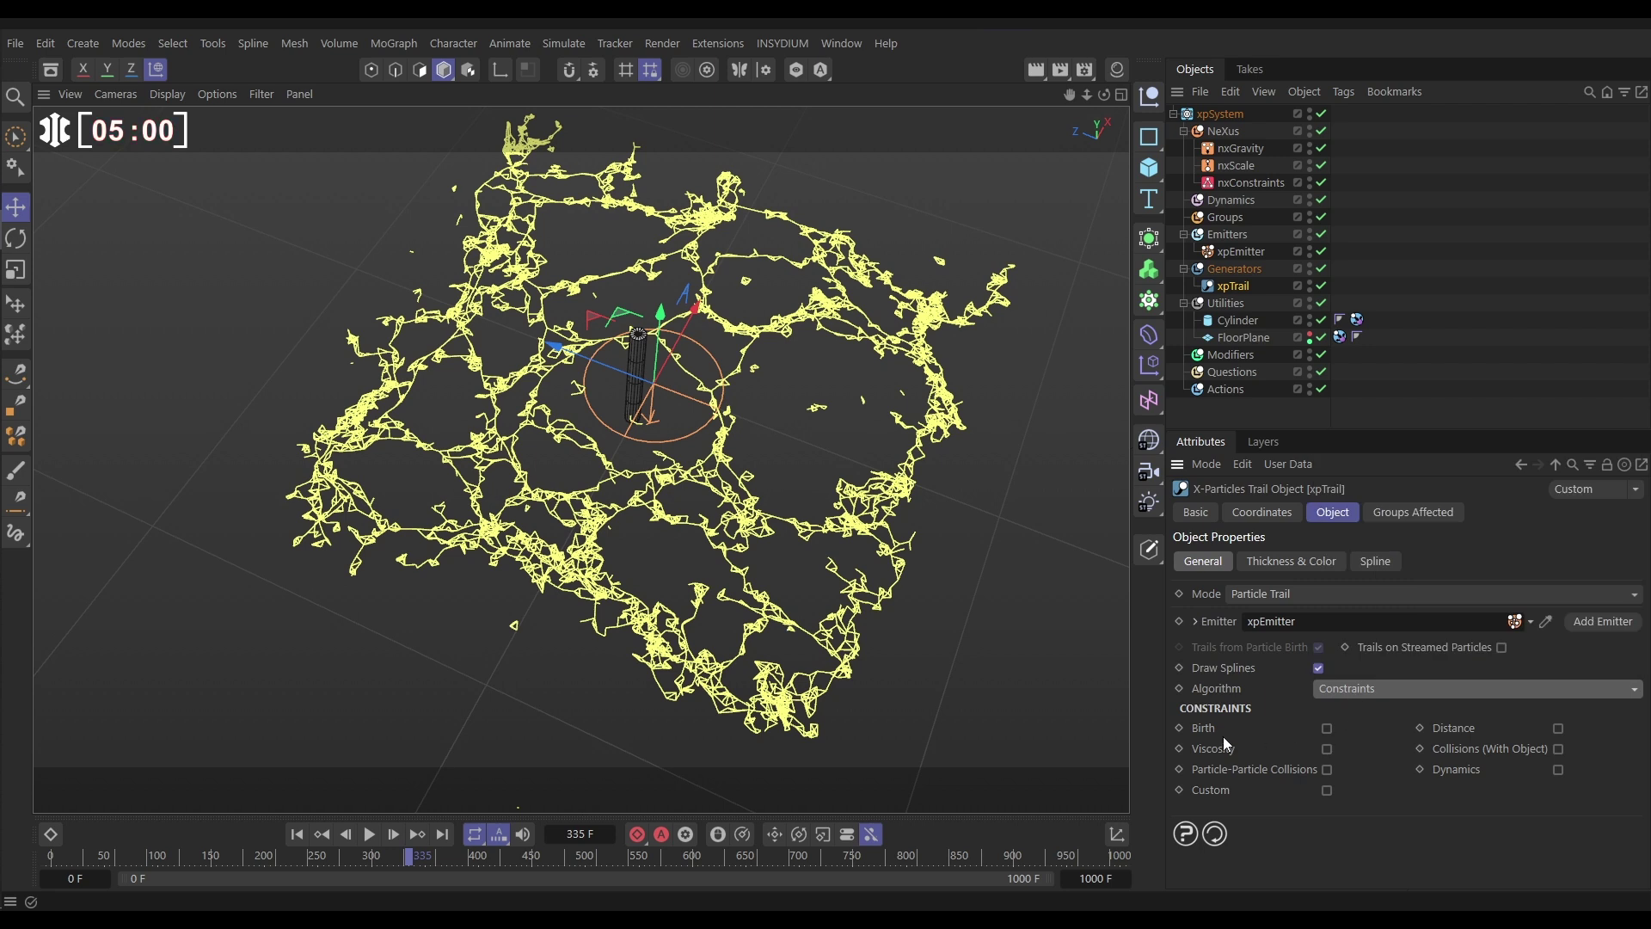
left_click(1327, 727)
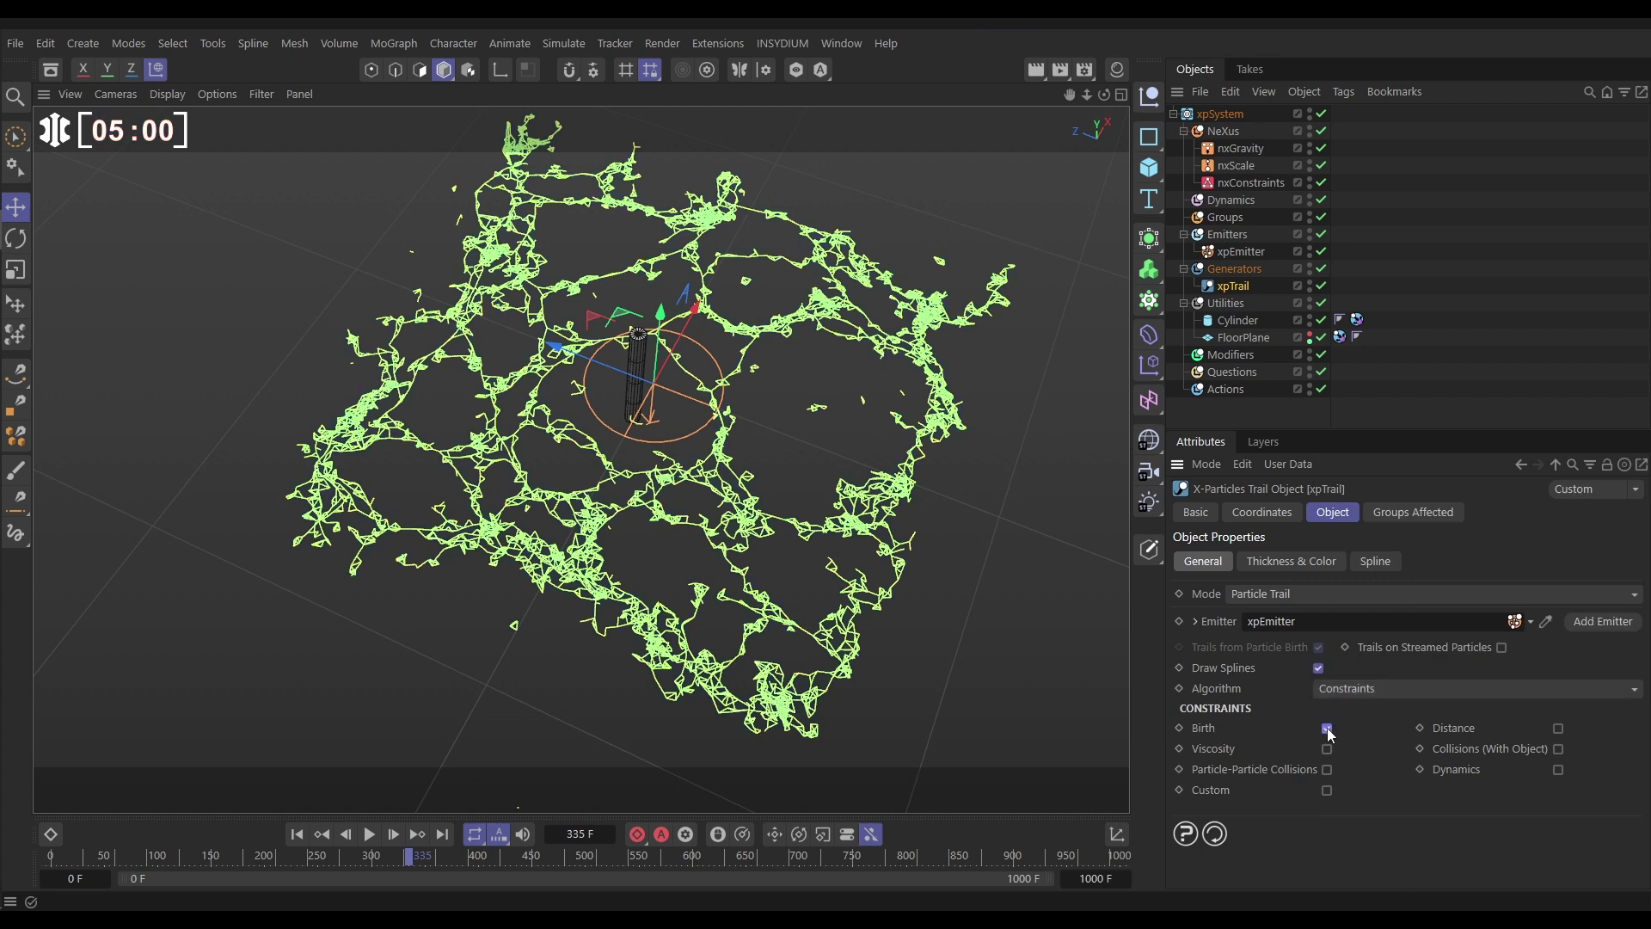
Step: Replay the simulation from the start and drag the Cylinder along its Z axis
left_click(298, 835)
left_click(370, 834)
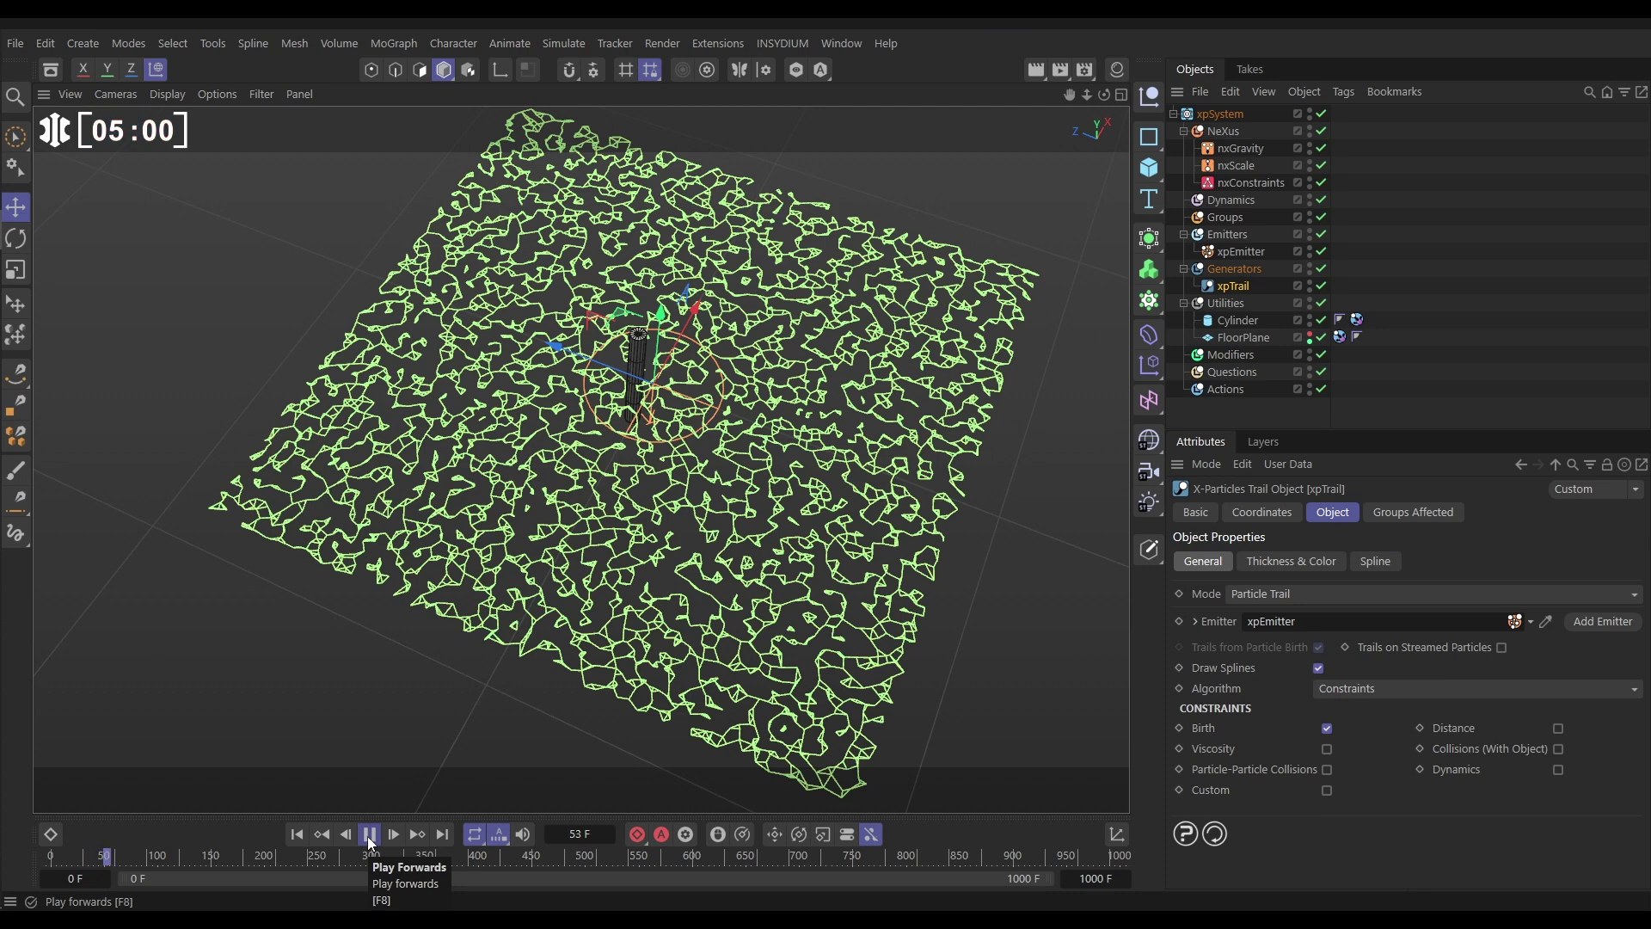
left_click(1239, 320)
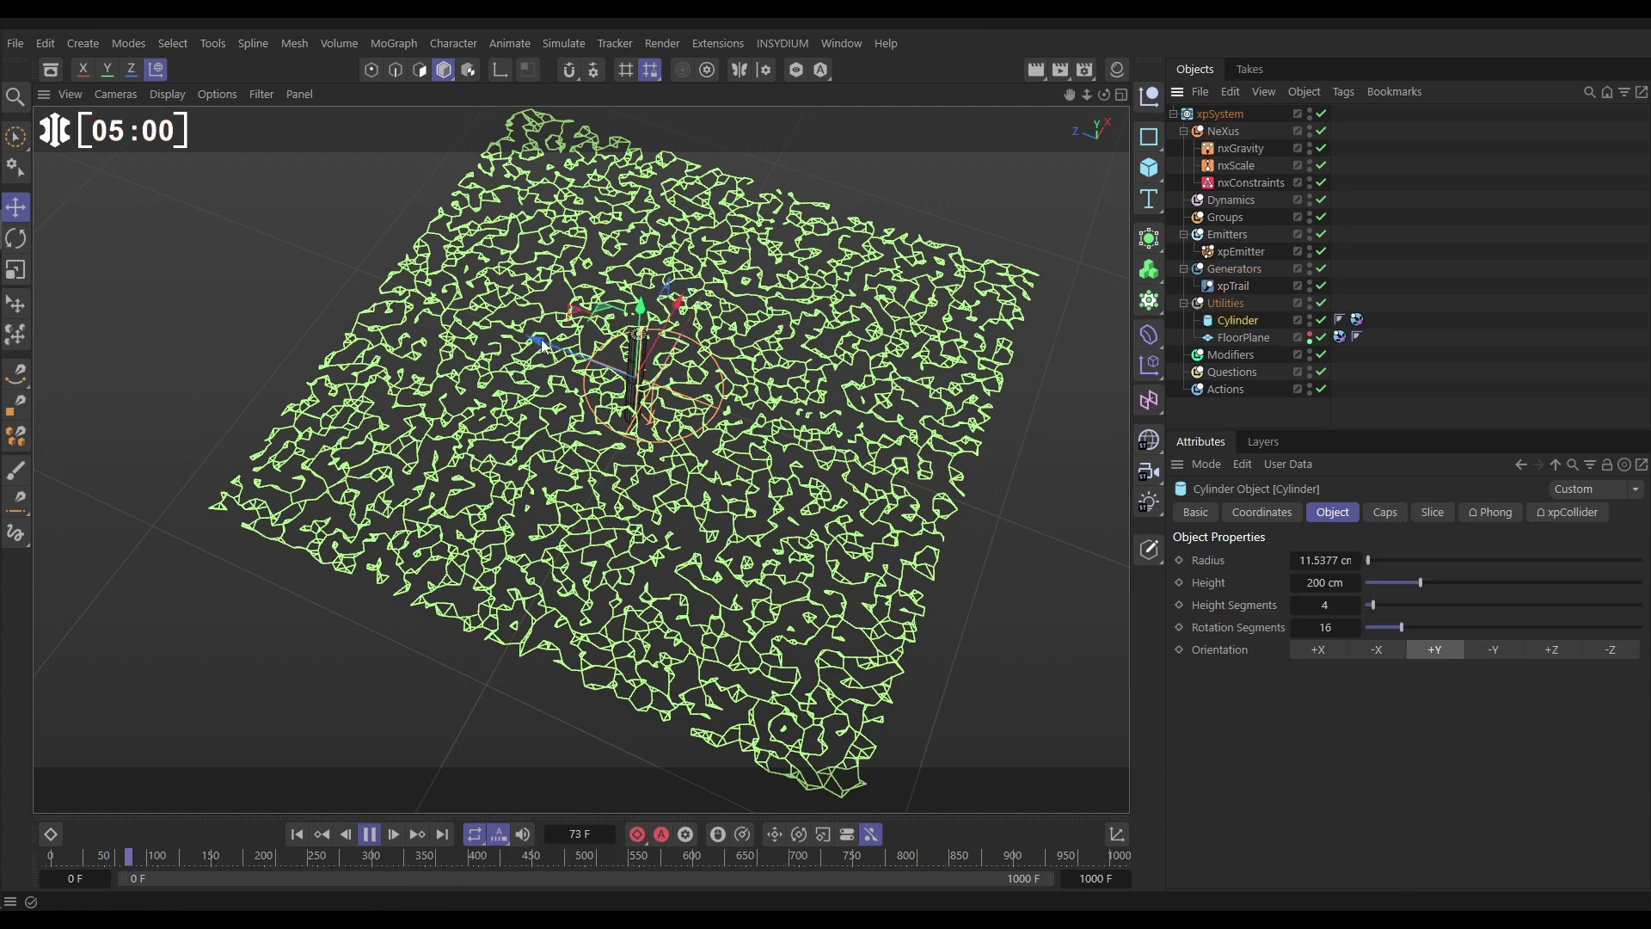
left_click_drag(547, 346, 570, 357)
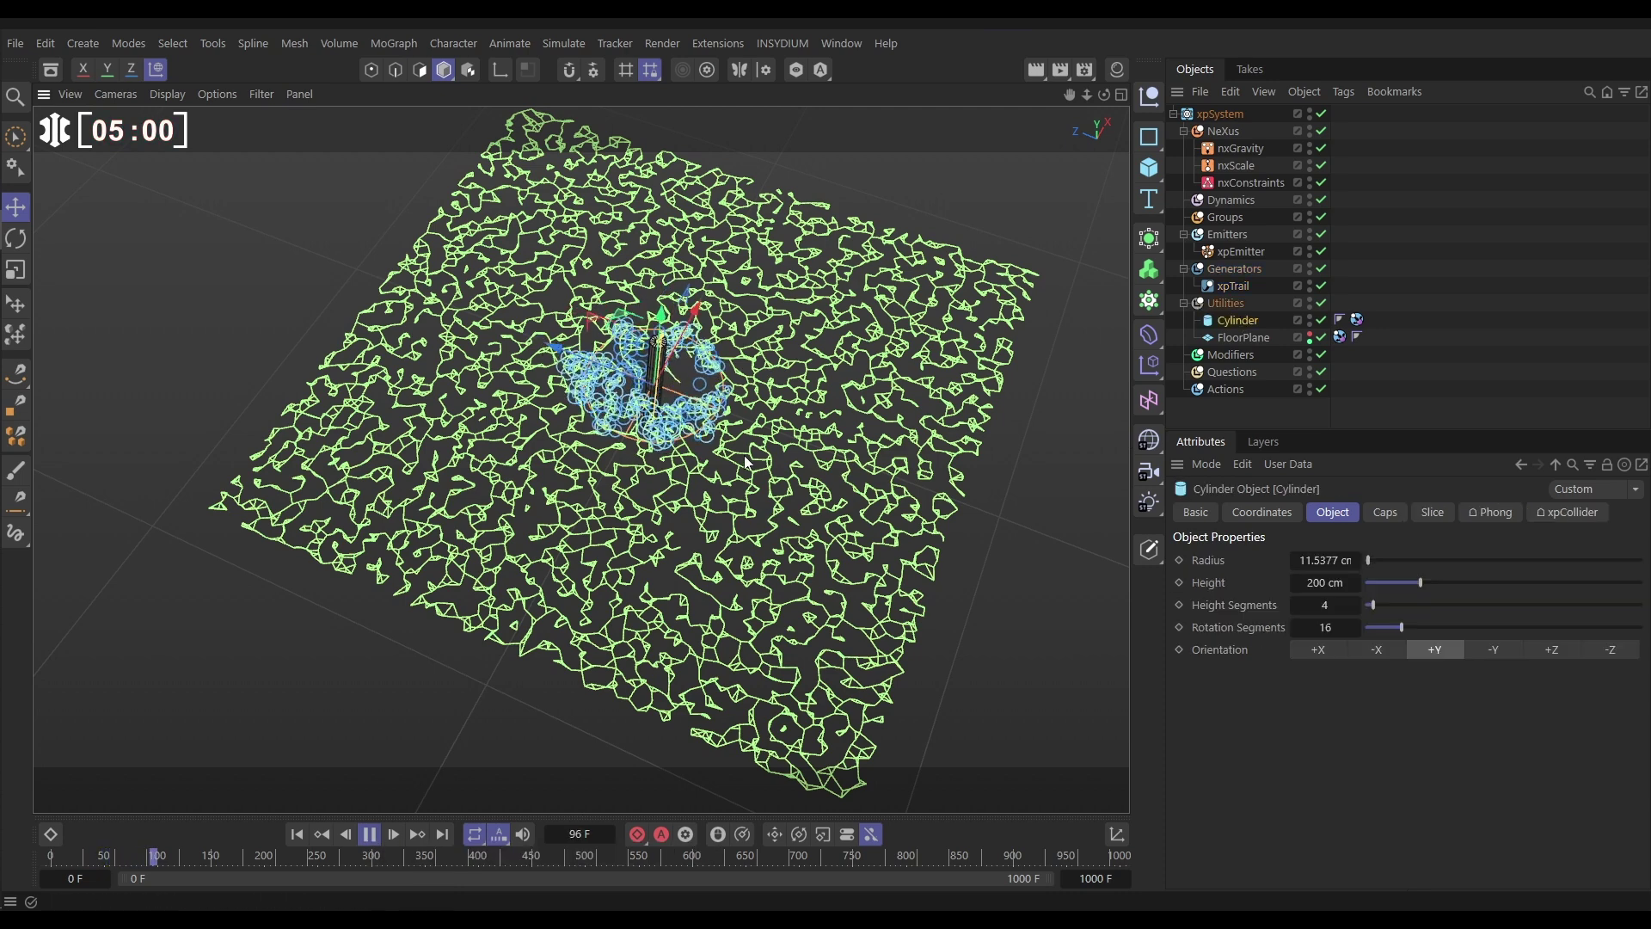